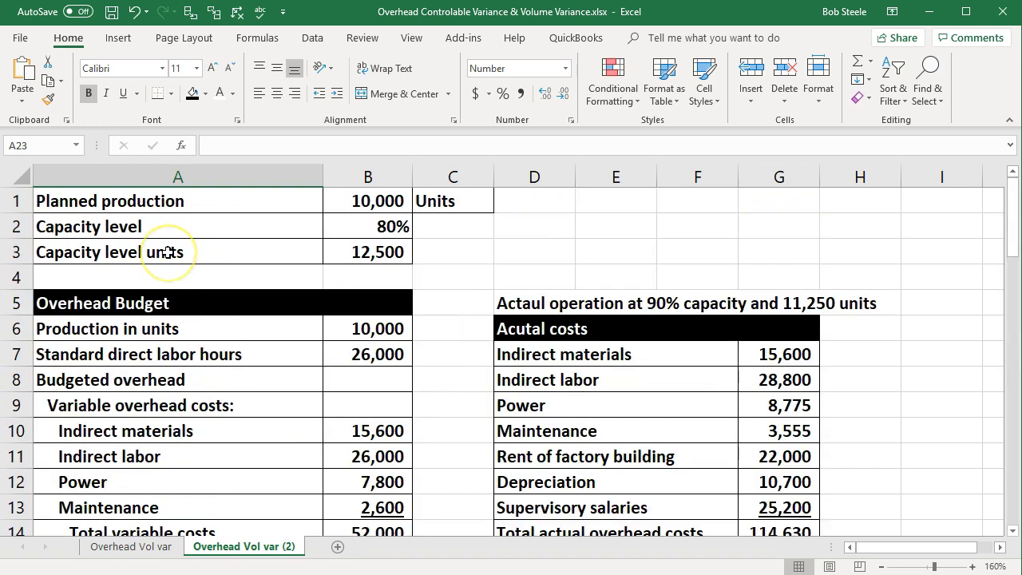
# Step: Examine the planned production units, the capacity level and the capacity level units in rows 1 to 3
pyautogui.click(144, 206)
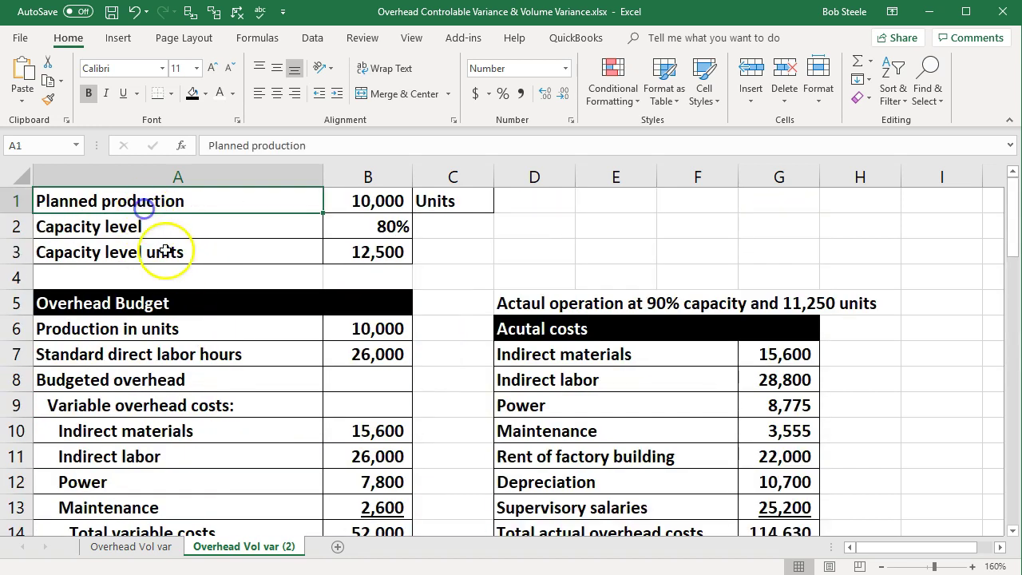
pyautogui.click(373, 206)
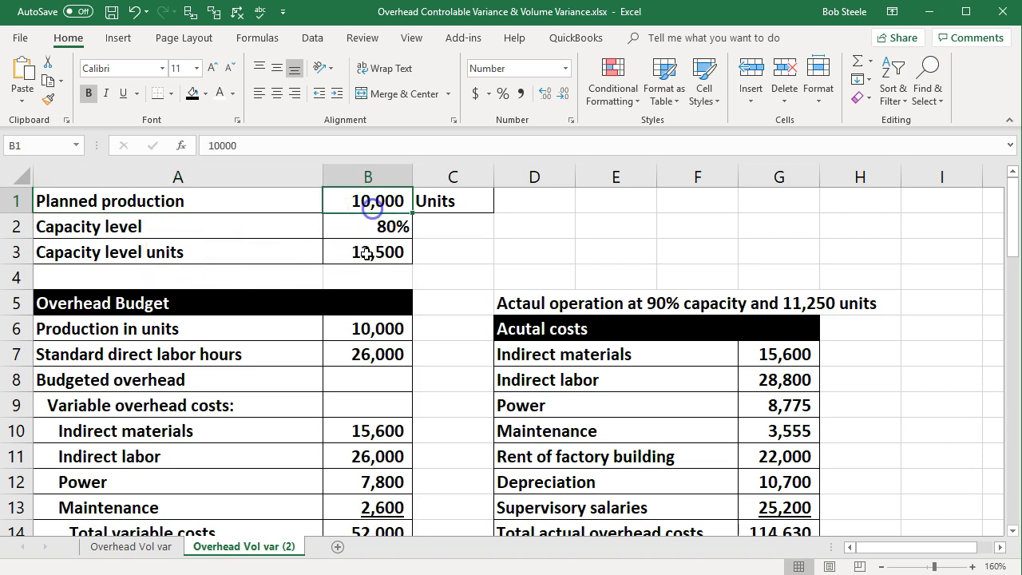
pyautogui.click(281, 235)
pyautogui.click(359, 227)
pyautogui.click(272, 257)
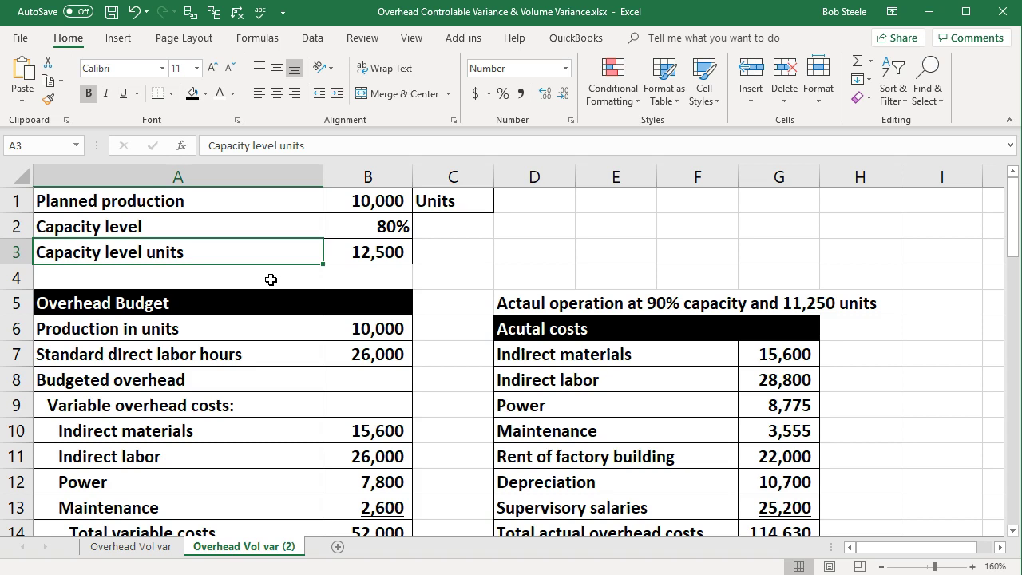
pyautogui.click(256, 206)
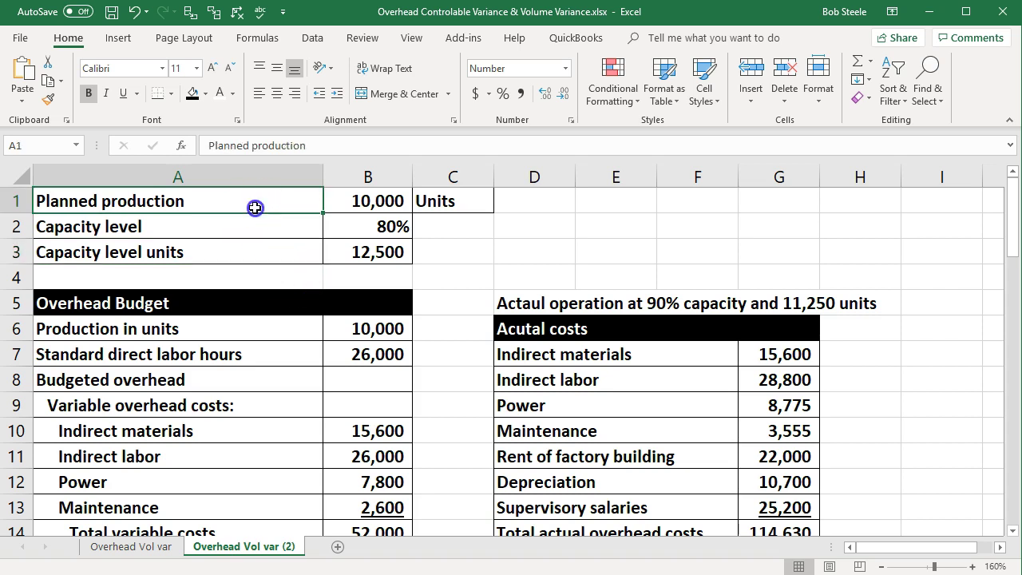
pyautogui.click(342, 209)
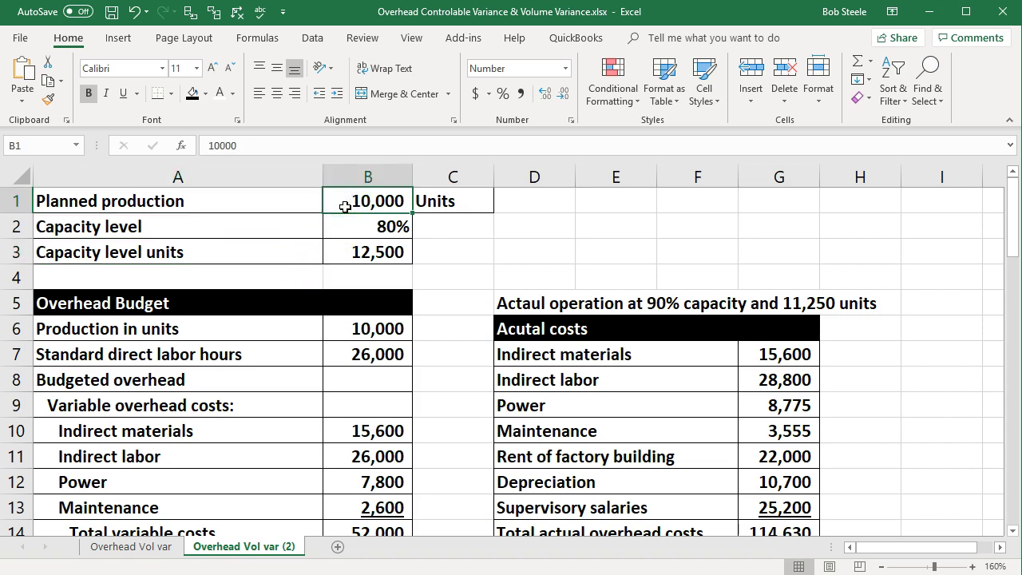
pyautogui.click(470, 193)
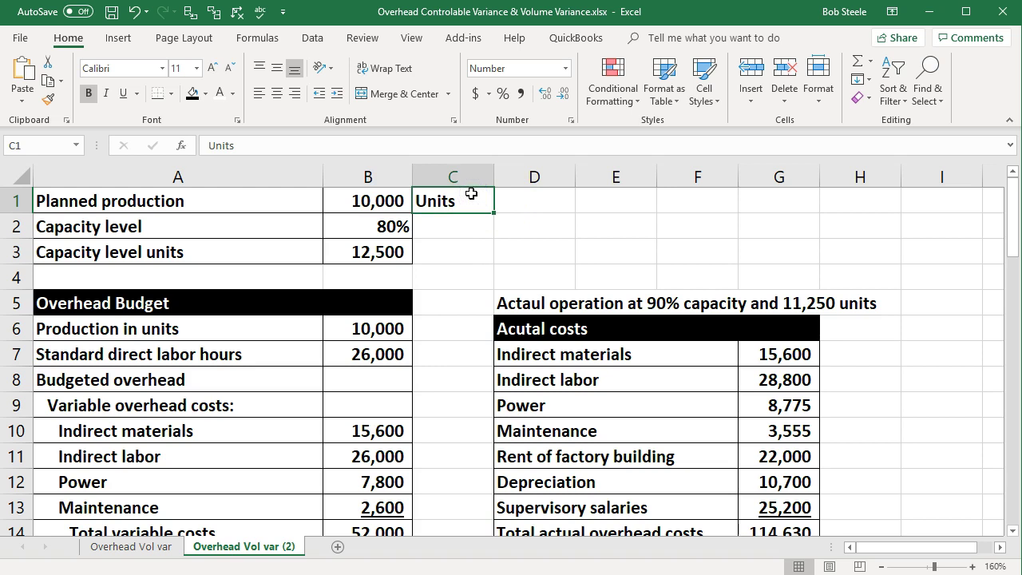
pyautogui.click(393, 196)
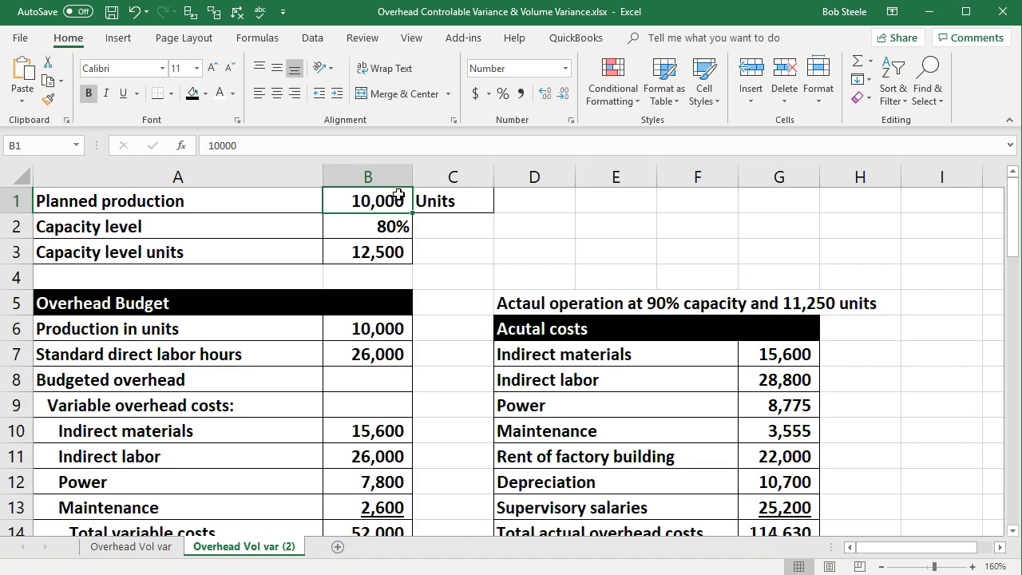
# Step: Review the overhead budget's production units, standard direct labor hours and variable overhead costs down to total variable costs
pyautogui.scroll(-1, 398, 196)
pyautogui.click(258, 229)
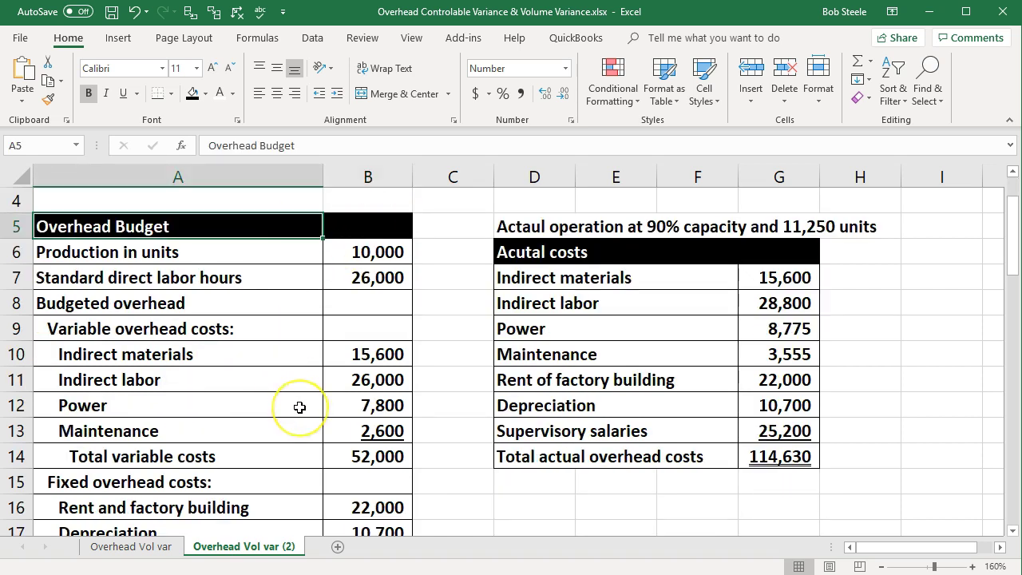
pyautogui.press('Down')
pyautogui.press('Right')
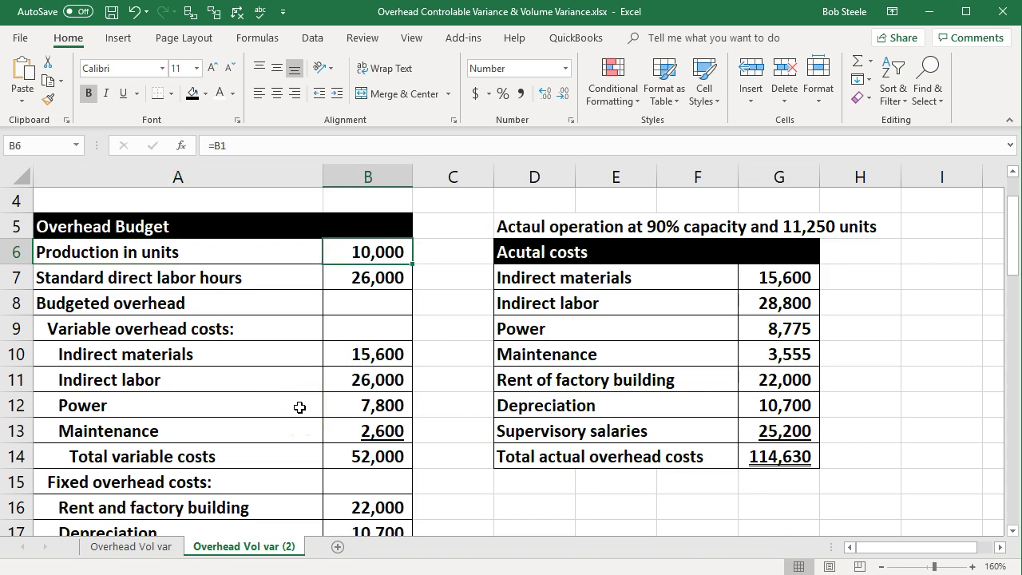
pyautogui.press('Down')
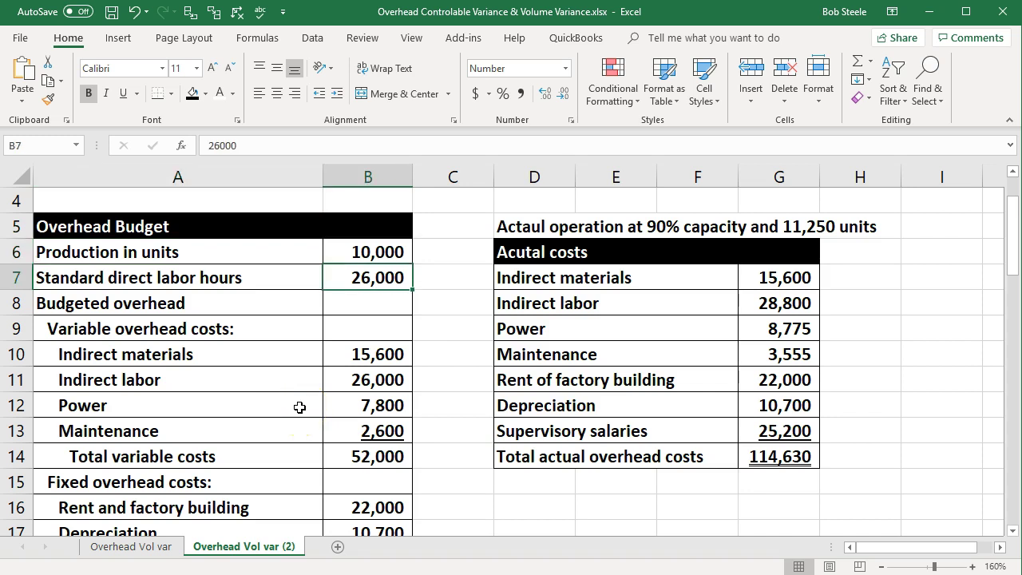
pyautogui.press('Down')
pyautogui.press('Left')
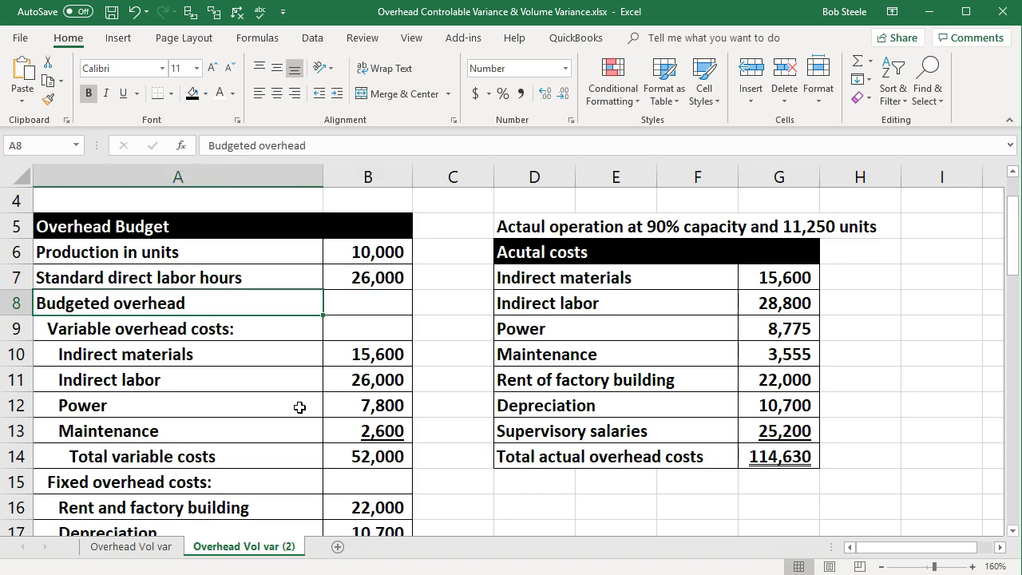
pyautogui.press('Down')
pyautogui.press('Down')
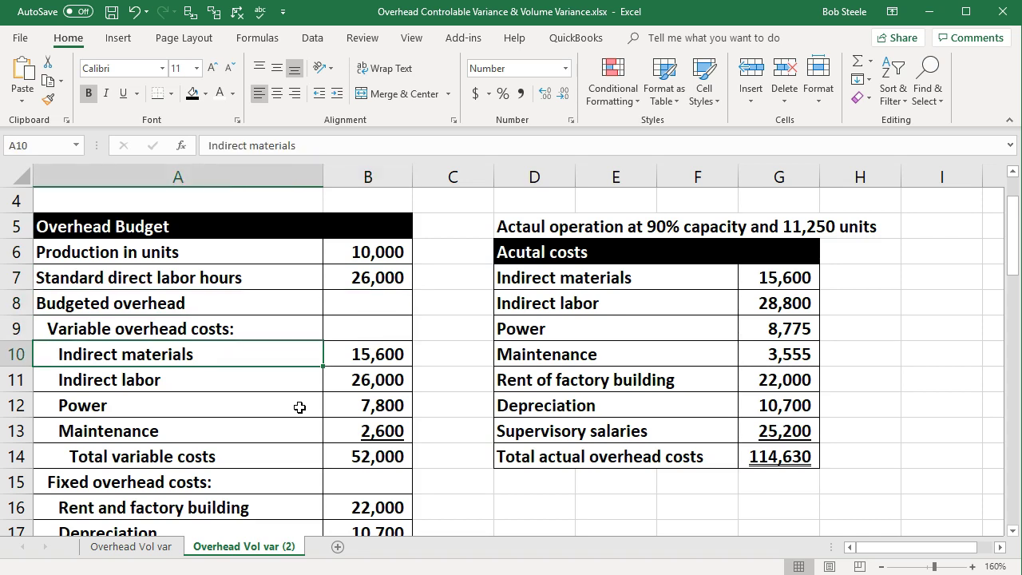
pyautogui.press('Down')
pyautogui.press('Down')
pyautogui.press('Down')
pyautogui.press('Down')
# Step: Review the budget's fixed overhead costs and inspect the formula behind total overhead costs in B20
pyautogui.press('Down')
pyautogui.press('Down')
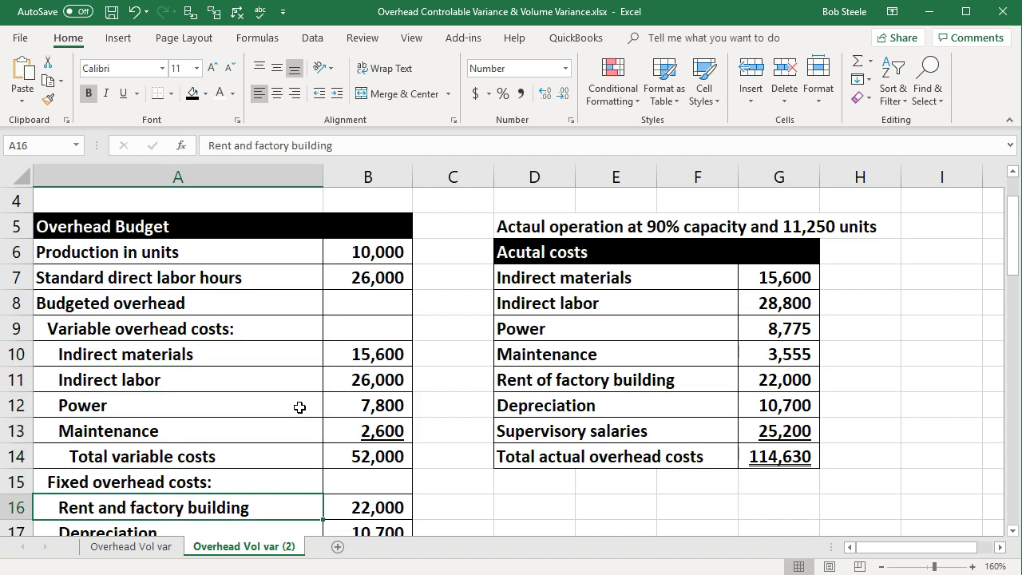
pyautogui.press('Down')
pyautogui.press('Down')
pyautogui.press('Down')
pyautogui.press('Up')
pyautogui.press('Up')
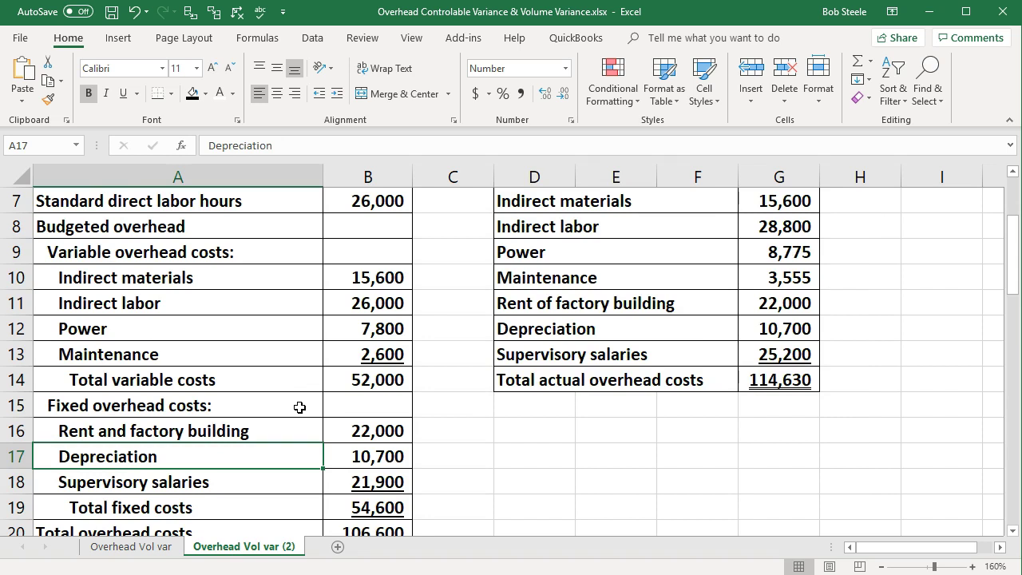
pyautogui.press('Up')
pyautogui.press('Down')
pyautogui.press('Down')
pyautogui.press('Down')
pyautogui.press('Down')
pyautogui.press('Down')
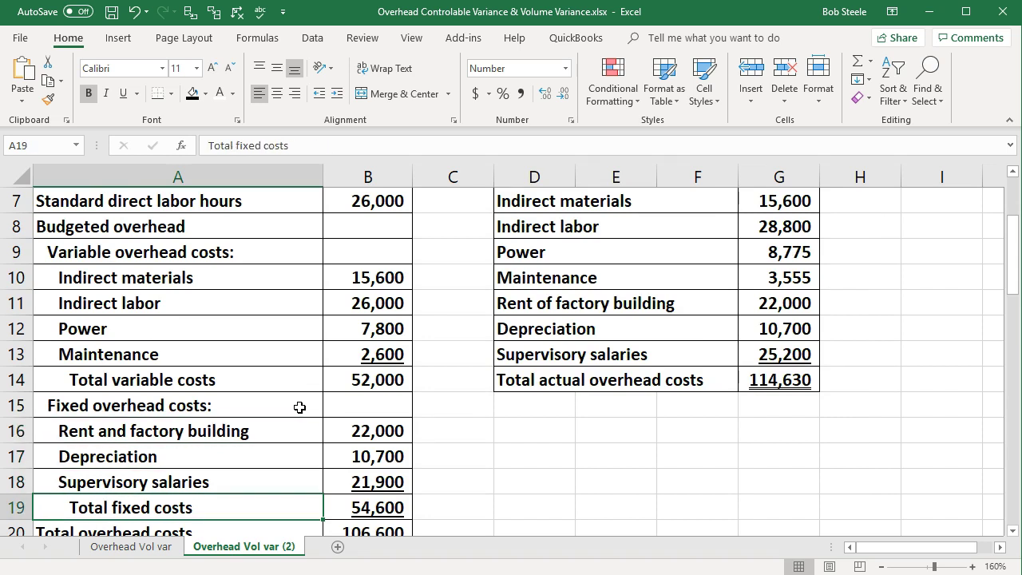
pyautogui.doubleClick(362, 484)
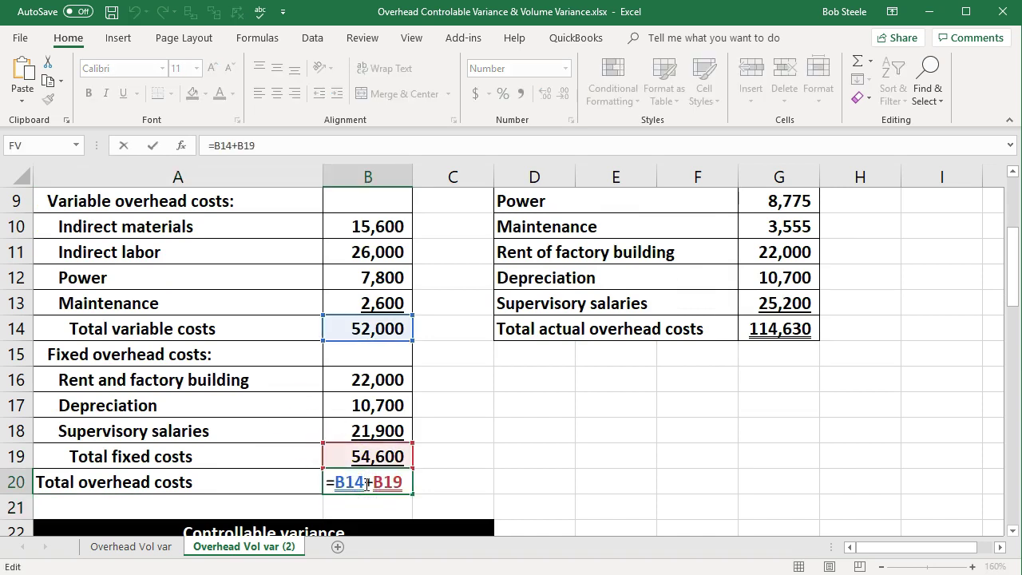
pyautogui.press('Return')
pyautogui.scroll(2, 422, 456)
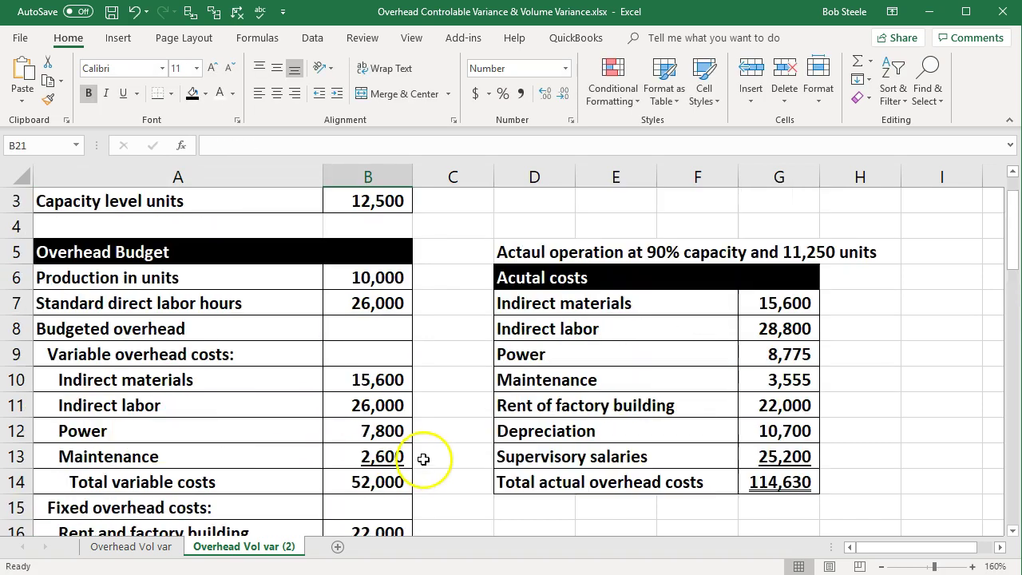
# Step: Examine the actual costs table line by line down to total actual overhead costs, comparing it with the overhead budget
pyautogui.click(755, 303)
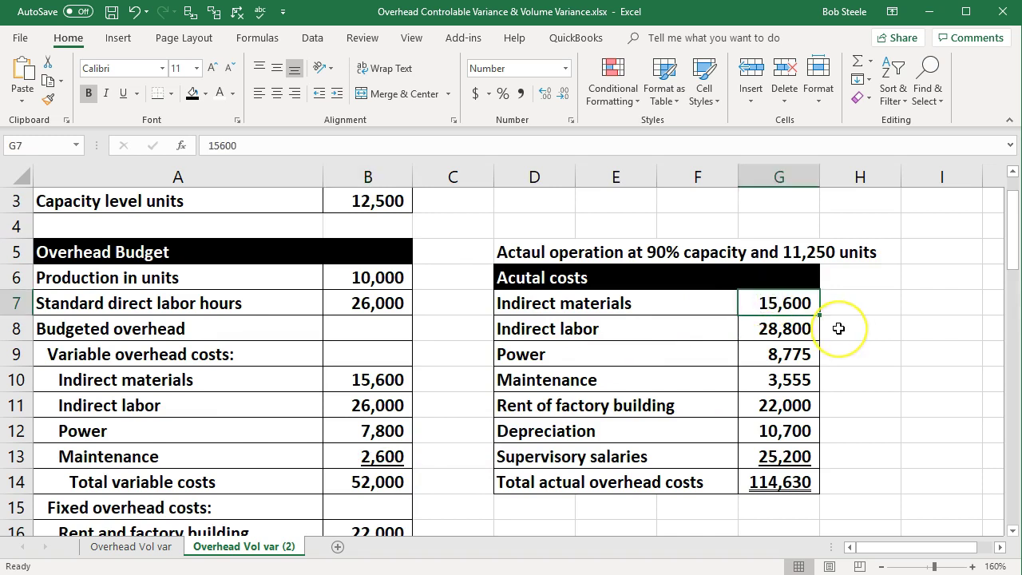
pyautogui.scroll(1, 838, 328)
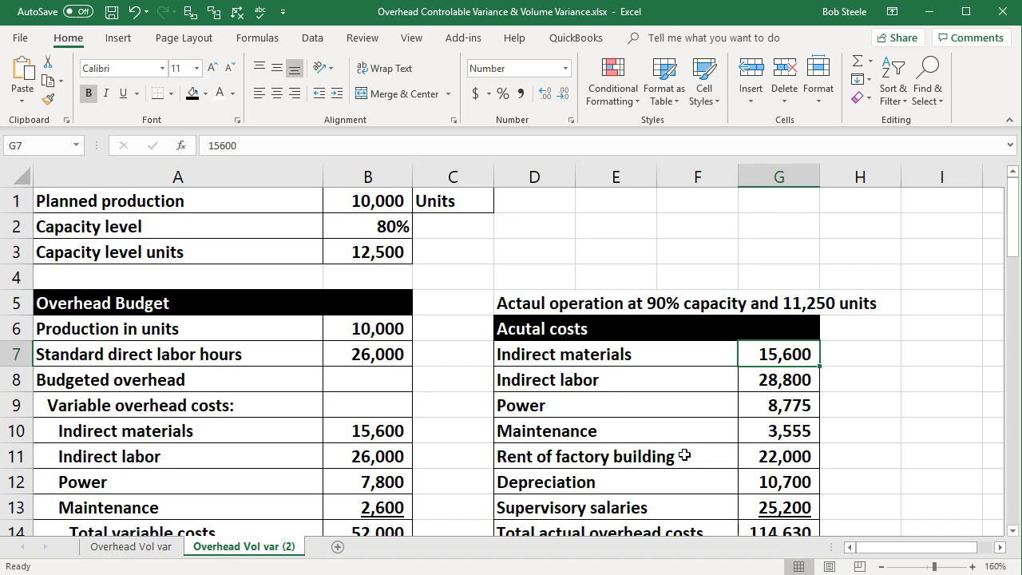
pyautogui.click(267, 421)
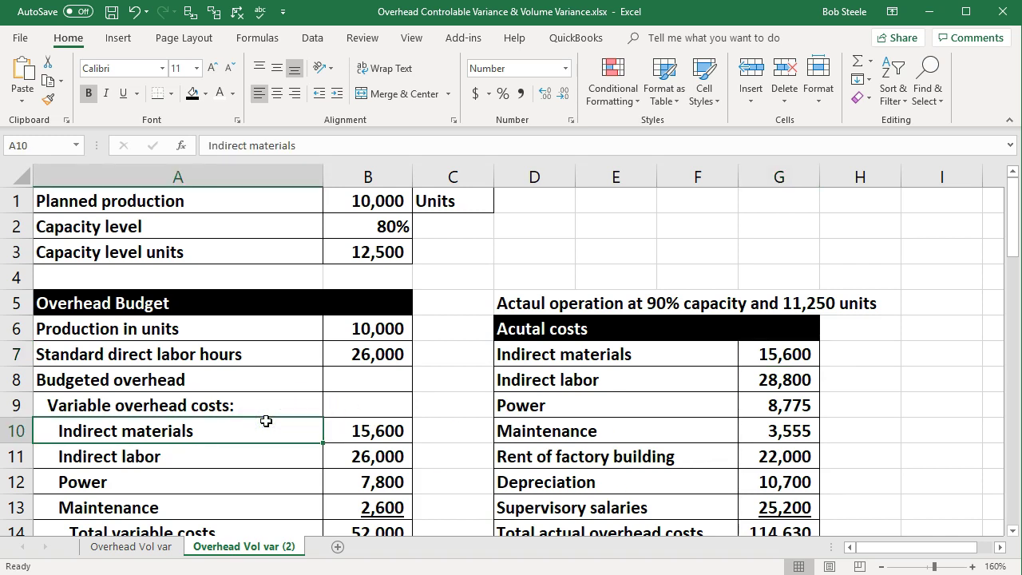
pyautogui.click(545, 332)
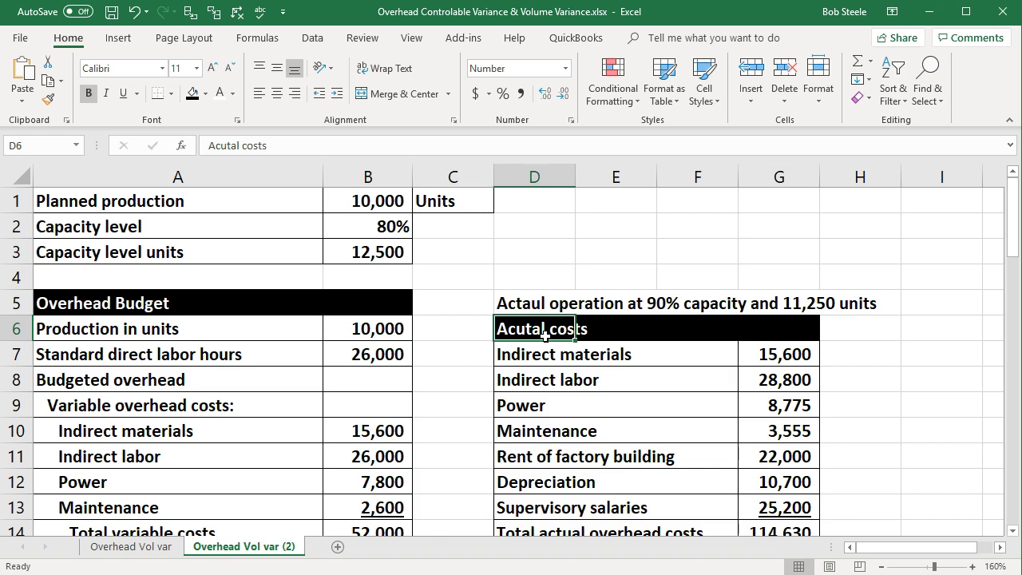
pyautogui.press('Down')
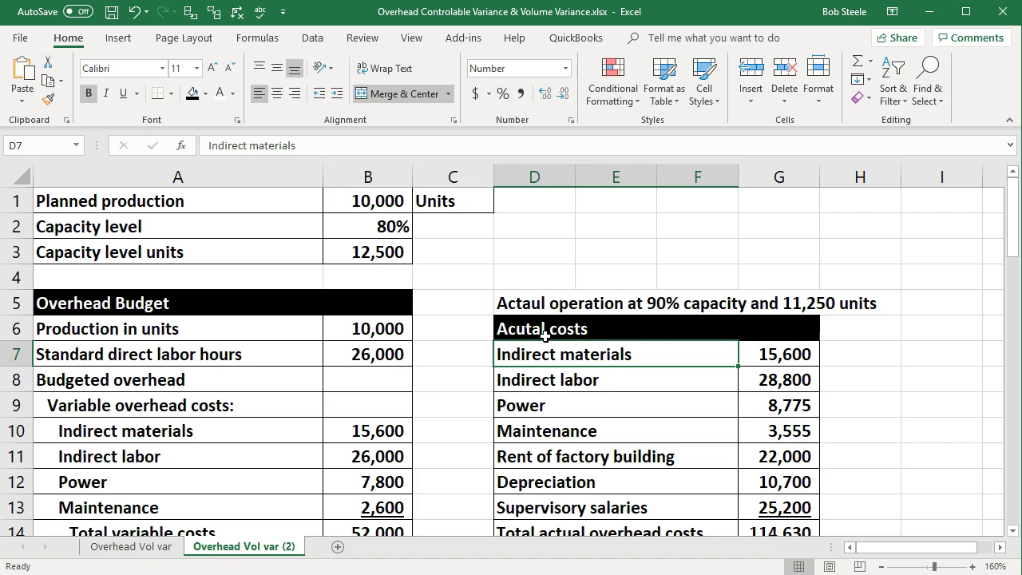
pyautogui.scroll(-1, 535, 351)
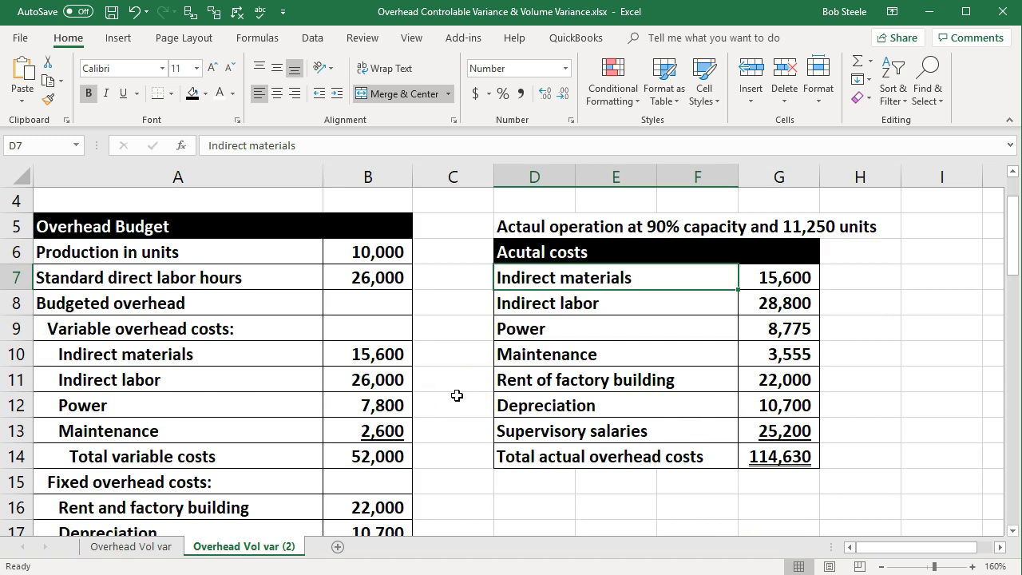
pyautogui.press('Down')
pyautogui.press('Down')
pyautogui.press('Down')
pyautogui.press('Down')
pyautogui.press('Down')
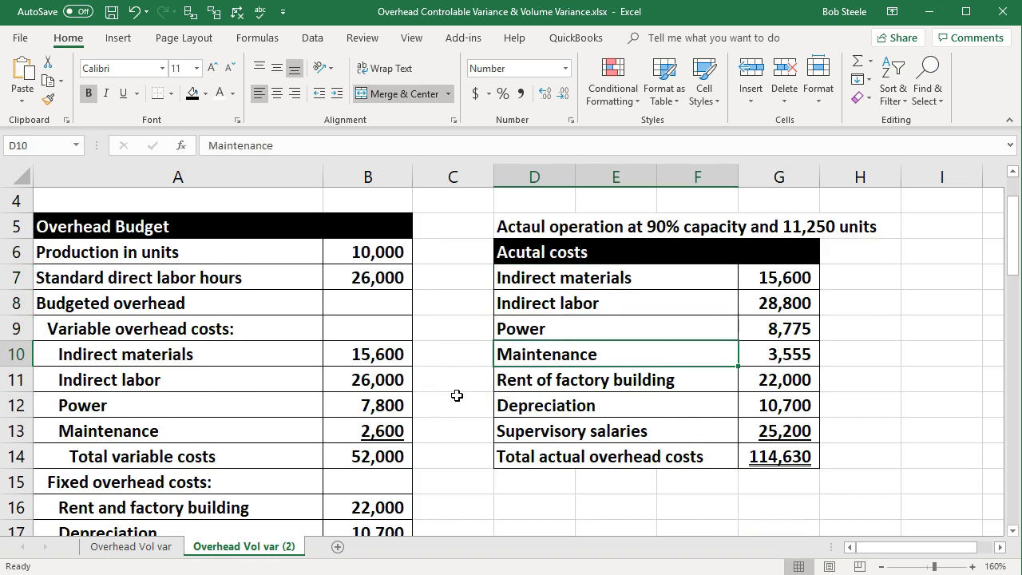
pyautogui.press('Down')
pyautogui.press('Down')
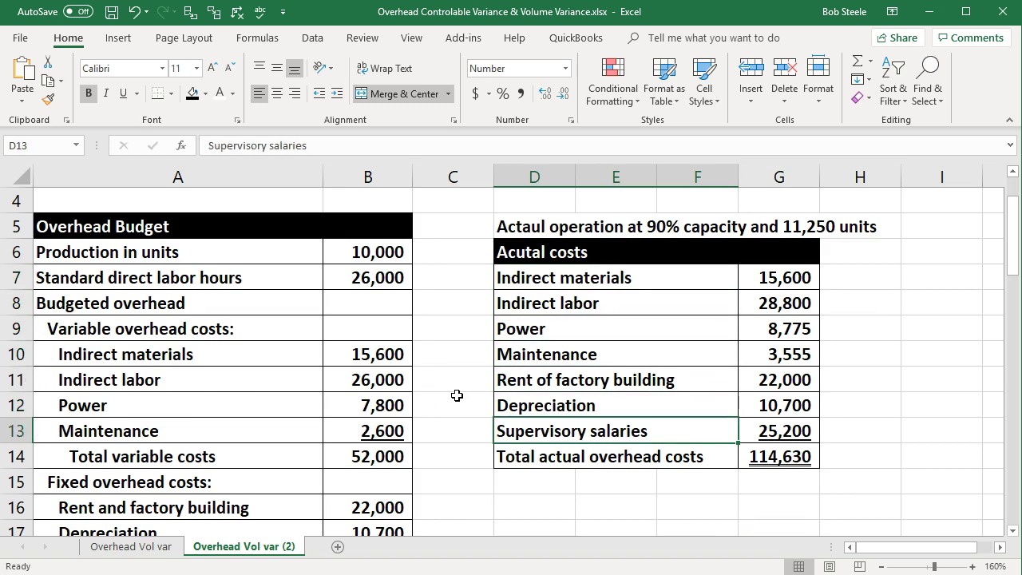
pyautogui.scroll(-3, 456, 396)
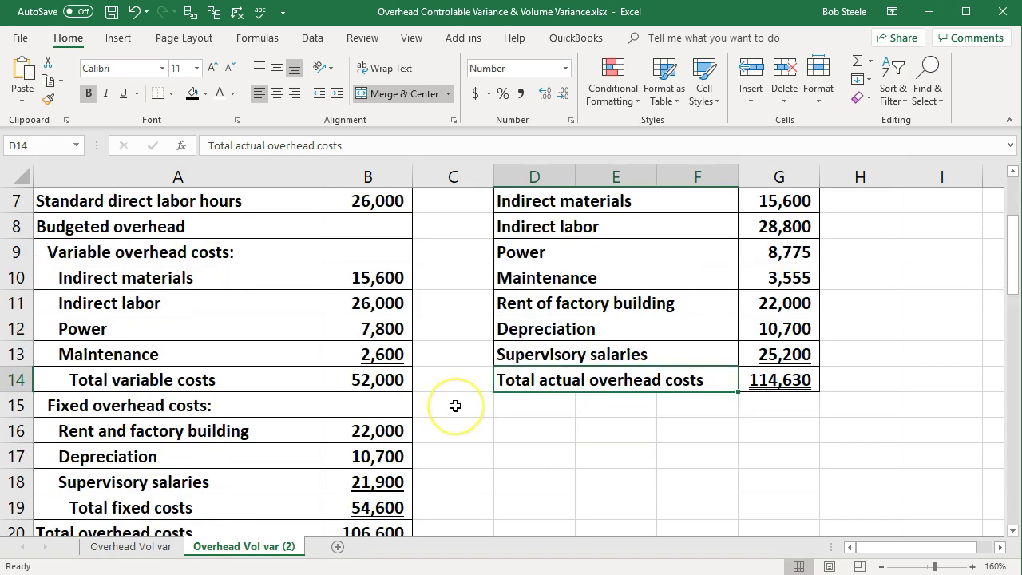
# Step: Enter the label "Total actual overhead" in A23 of the Controllable variance section
pyautogui.scroll(-2, 456, 406)
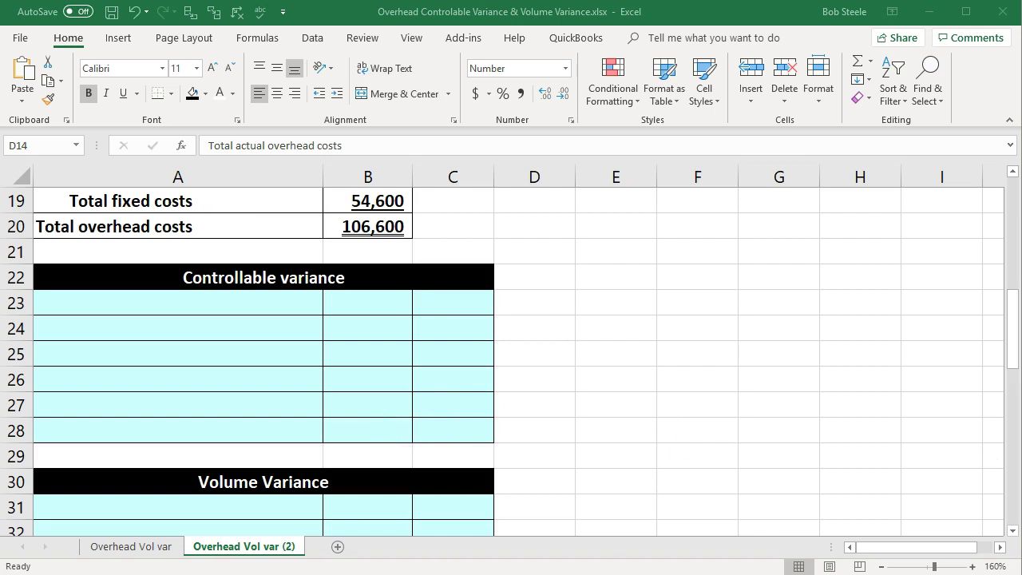
pyautogui.click(315, 381)
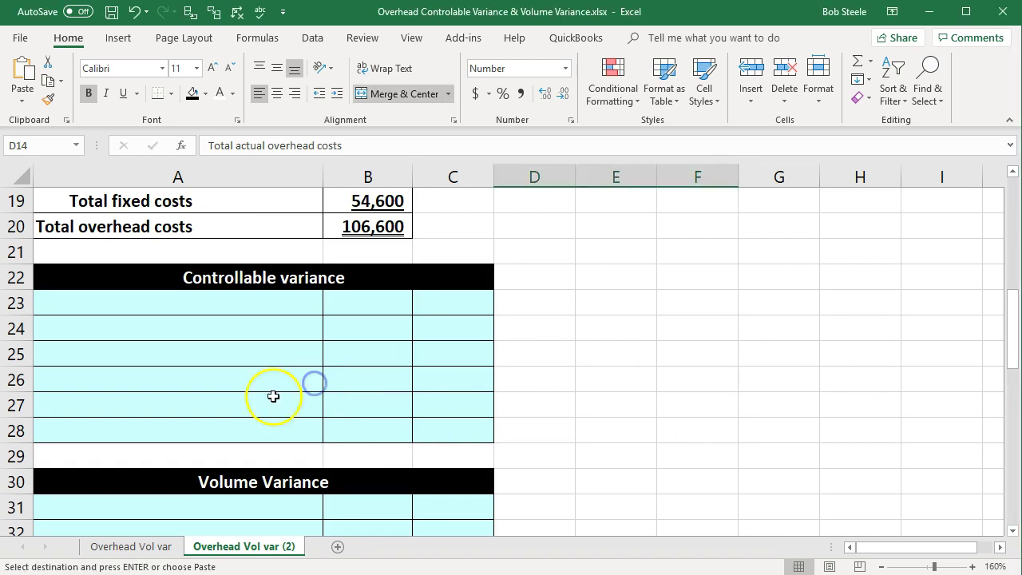
pyautogui.click(130, 302)
pyautogui.write('Total actual overhead')
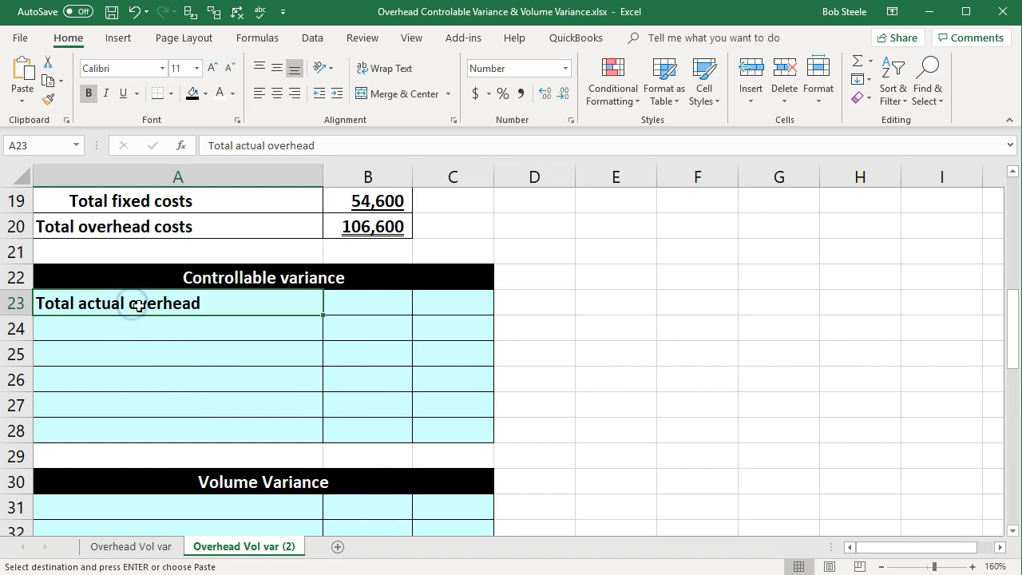
# Step: Link C23 to the total actual overhead costs with the formula =G14
pyautogui.click(459, 309)
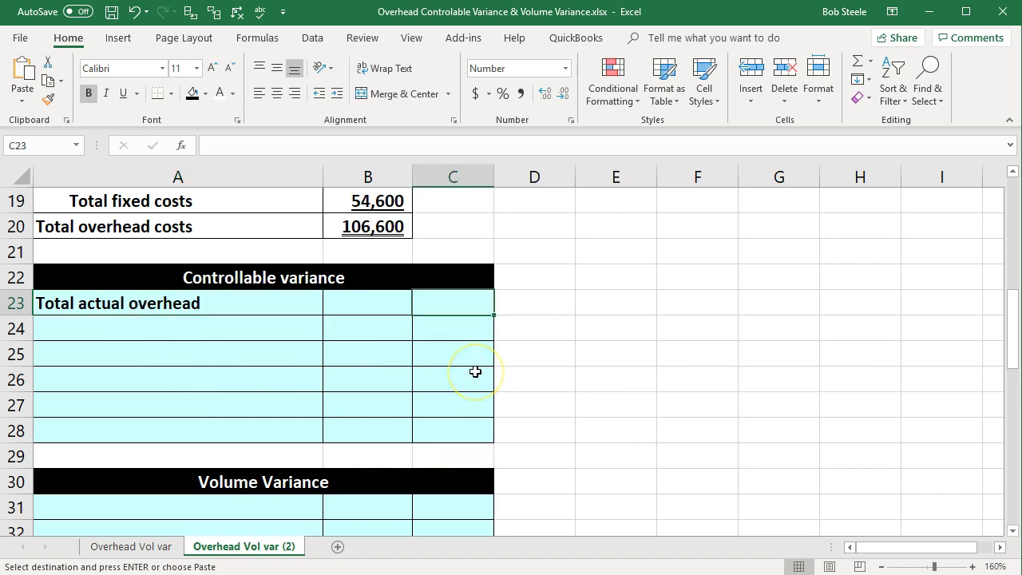
pyautogui.write('=')
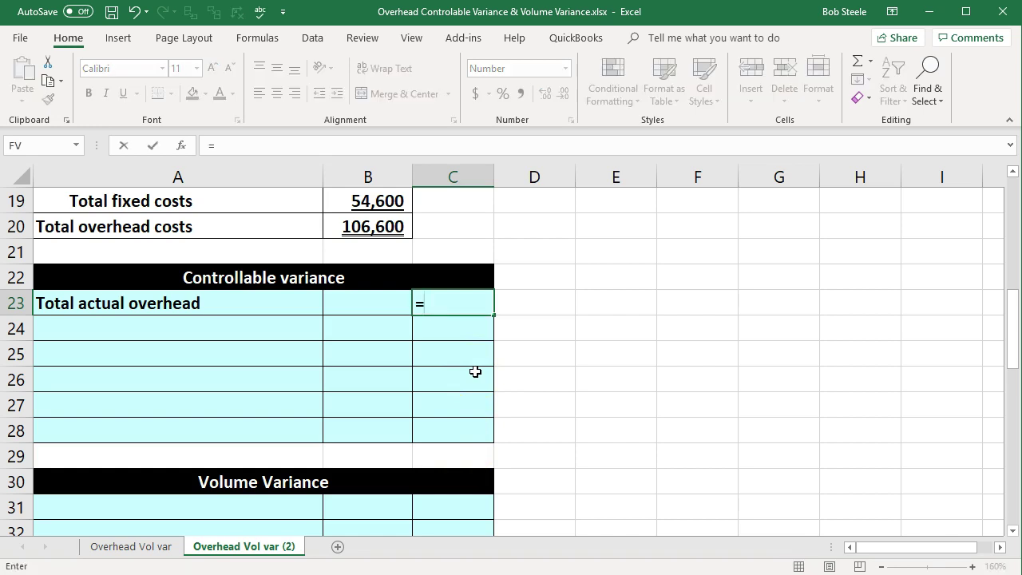
pyautogui.scroll(3, 475, 371)
pyautogui.click(747, 304)
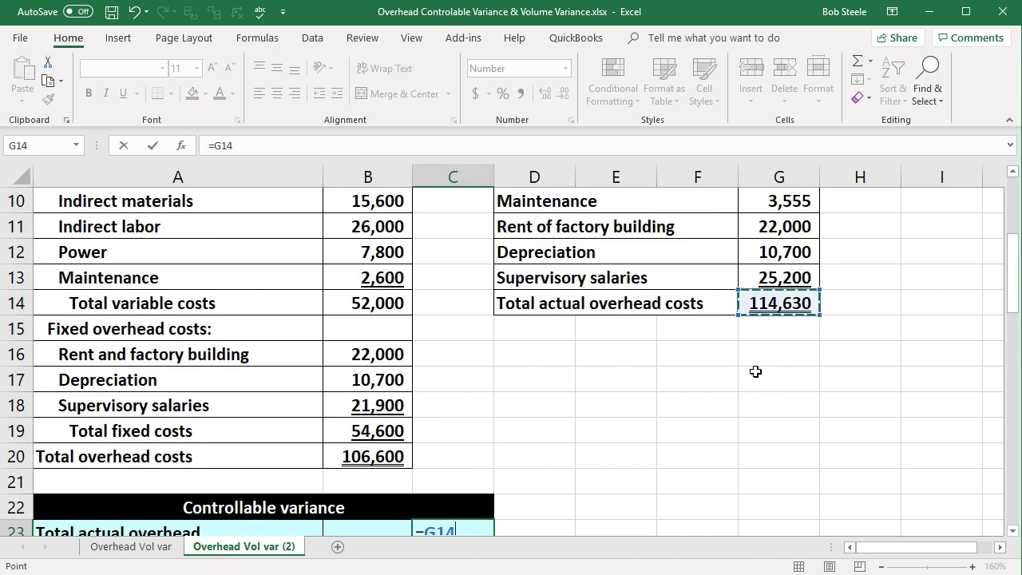
pyautogui.press('Return')
# Step: Enter the label "Flexible budget overhead:" in A24 of the Controllable variance section
pyautogui.scroll(-1, 756, 371)
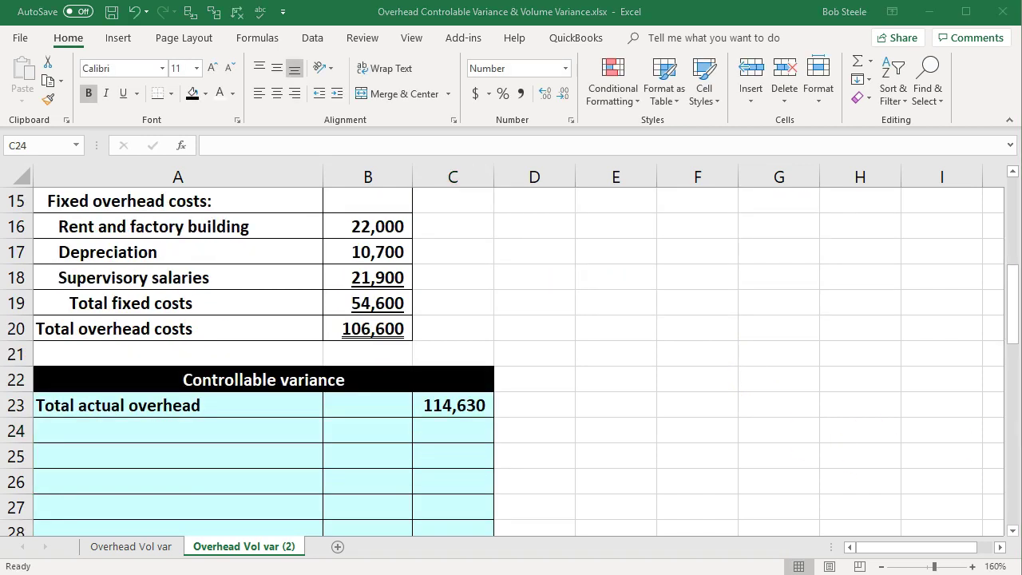
pyautogui.click(154, 431)
pyautogui.write('Flexible budget overhead:')
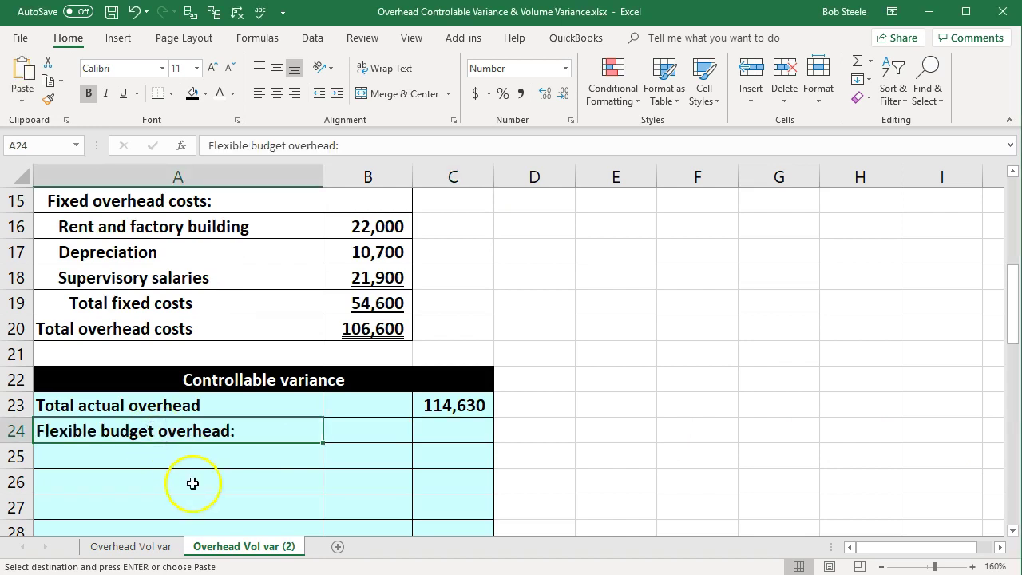
pyautogui.scroll(-1, 237, 476)
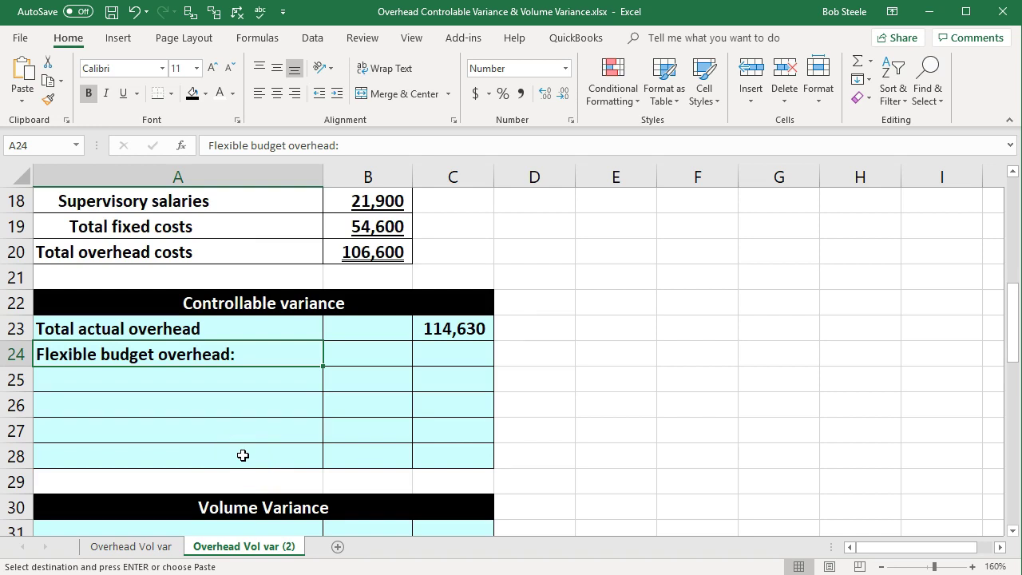
# Step: Enter the label "Variable" in A25 under the flexible budget overhead heading
pyautogui.scroll(6, 243, 456)
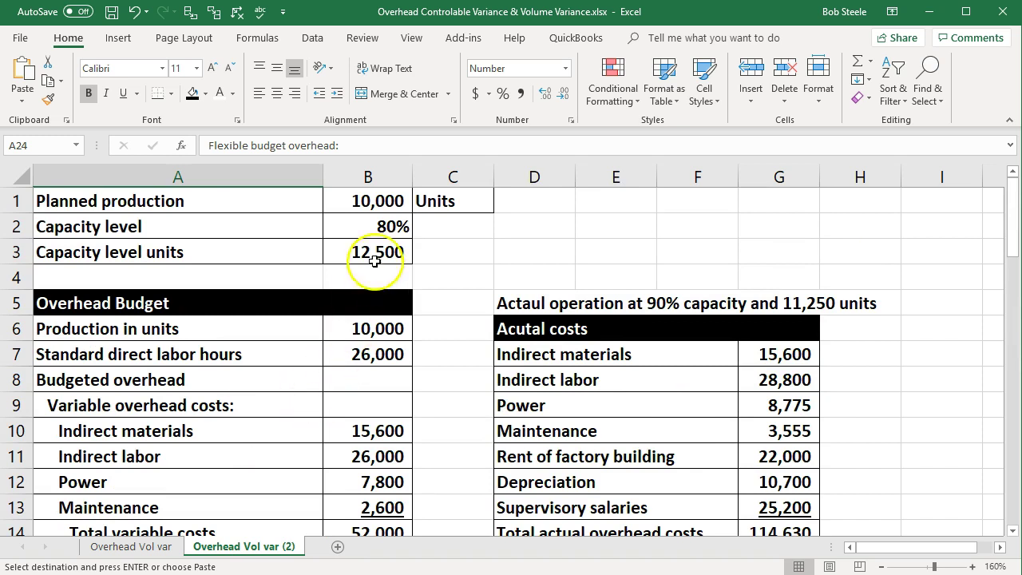
pyautogui.click(372, 200)
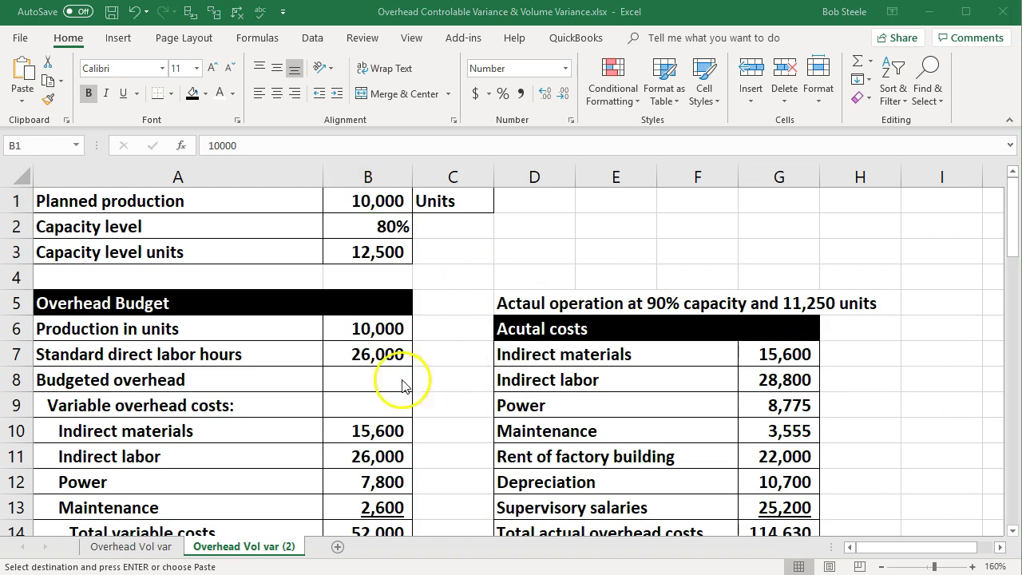
pyautogui.scroll(-3, 309, 433)
pyautogui.scroll(-3, 309, 433)
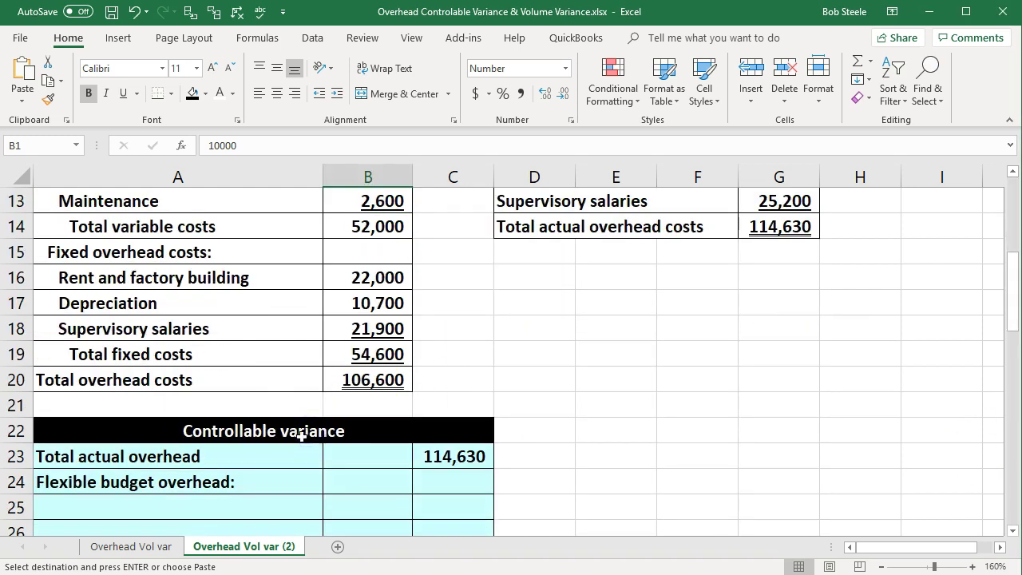
pyautogui.click(159, 347)
pyautogui.write('Variable')
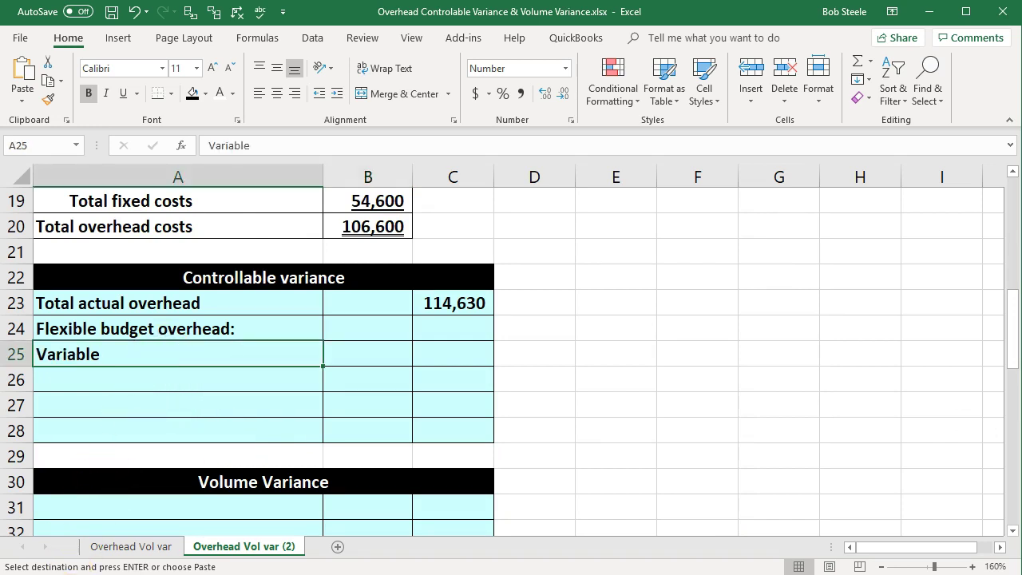
# Step: Switch to the calculator and work out the variable overhead per unit by dividing the 52,000 total variable costs by 10,000 units
pyautogui.click(697, 405)
pyautogui.scroll(5, 393, 488)
pyautogui.scroll(-1, 394, 489)
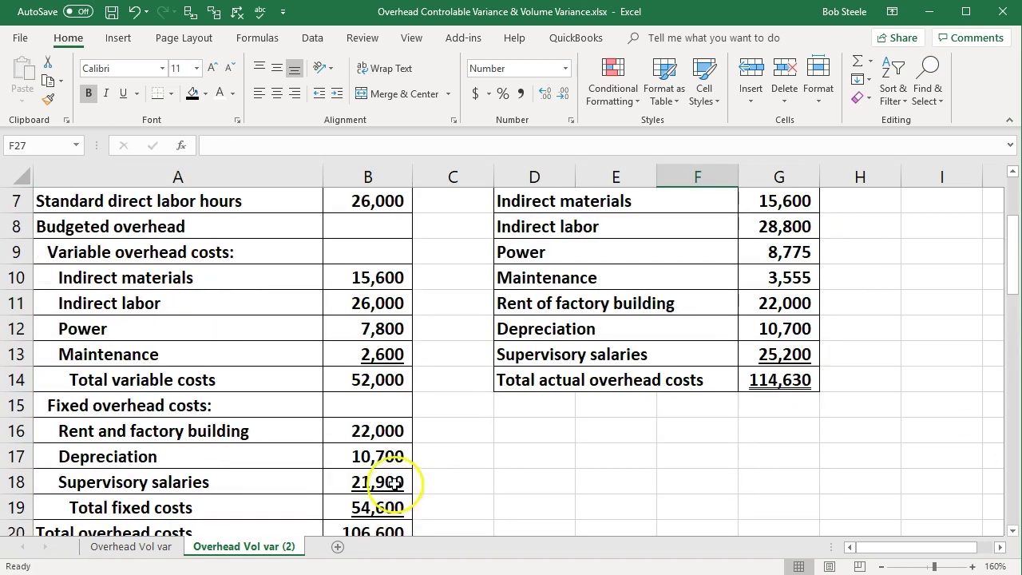
pyautogui.click(387, 381)
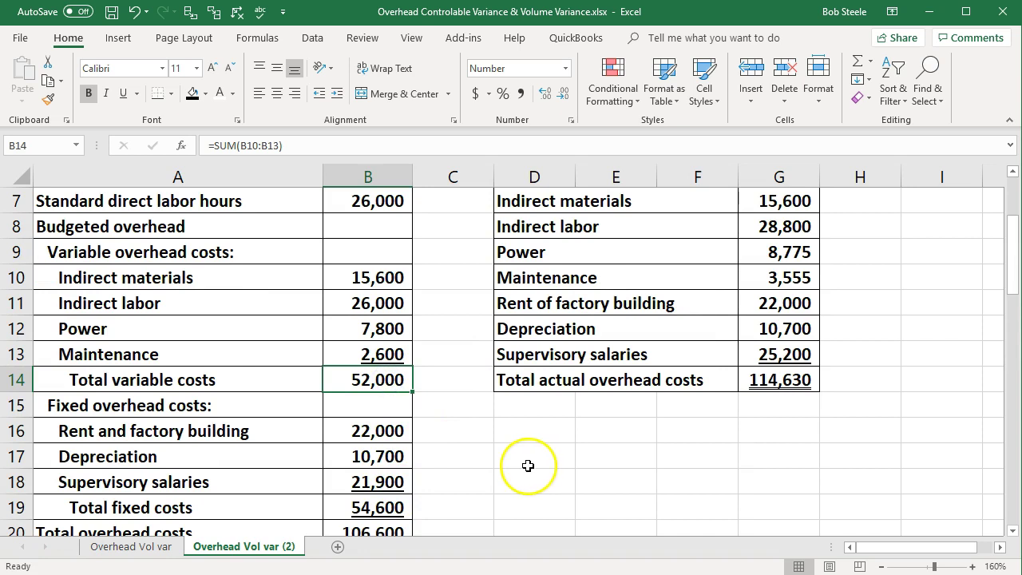
pyautogui.scroll(1, 528, 466)
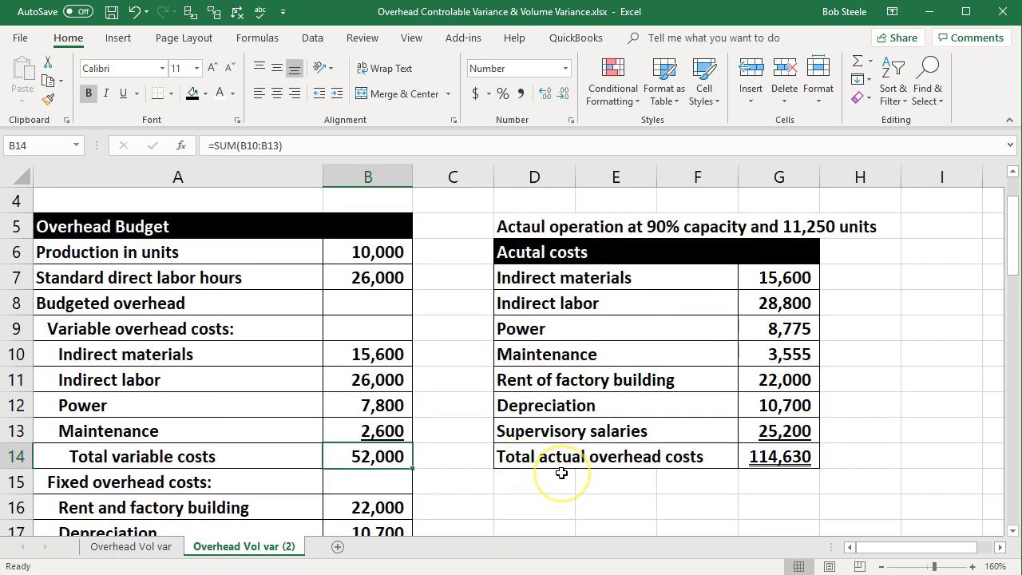
pyautogui.press('XF86Calculator')
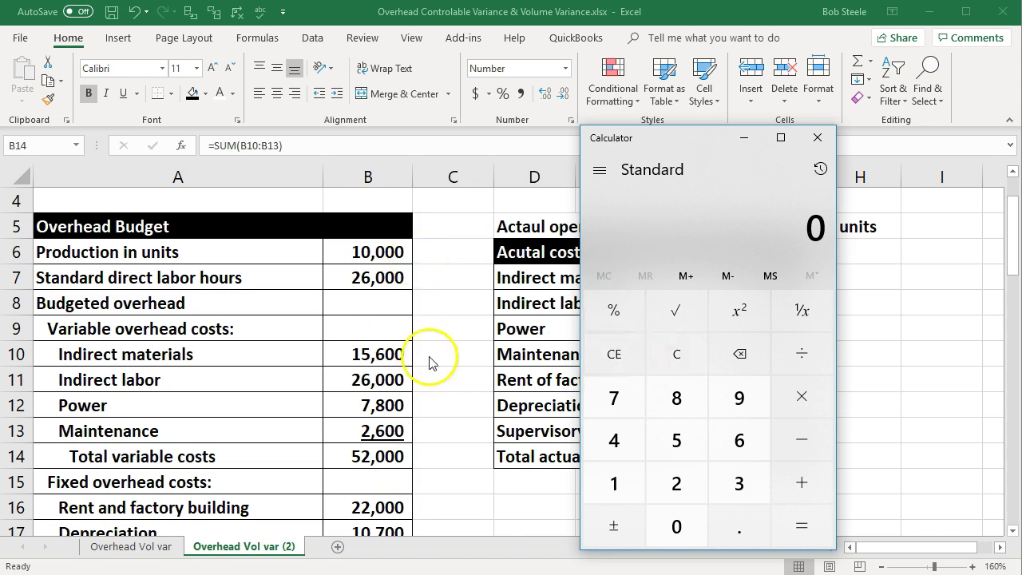
pyautogui.write('52,000')
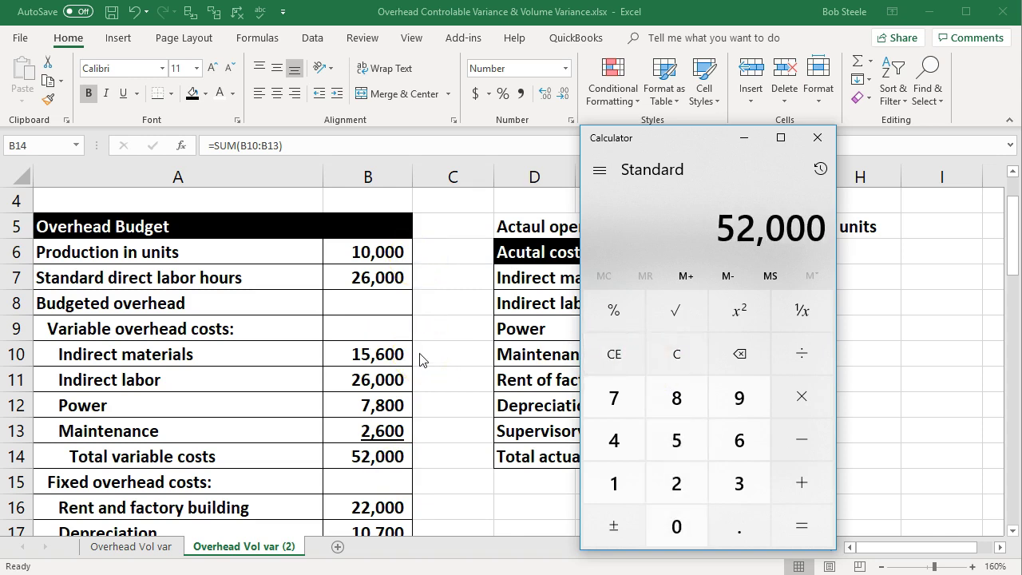
pyautogui.press('/')
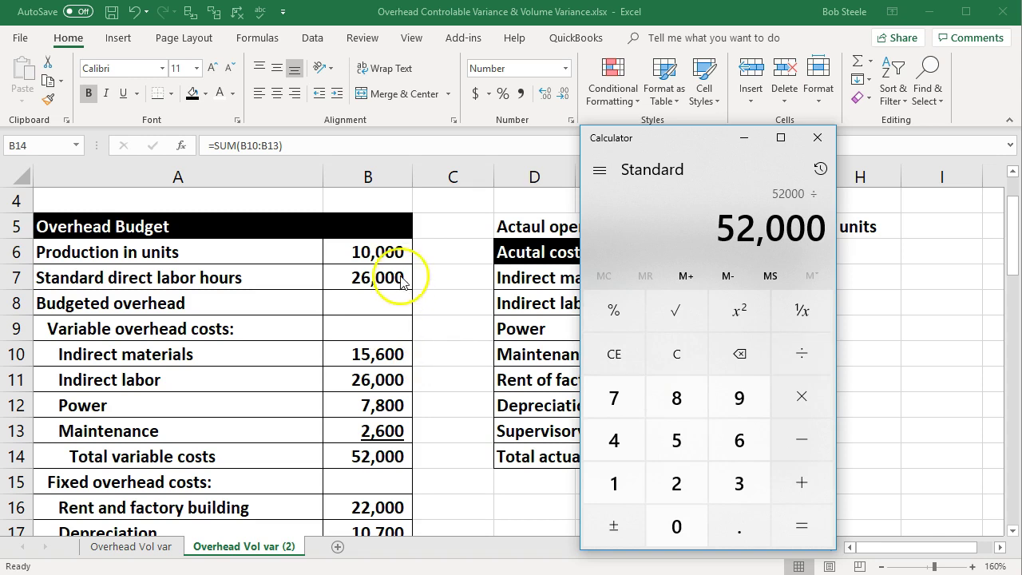
pyautogui.write('10,000')
pyautogui.press('Return')
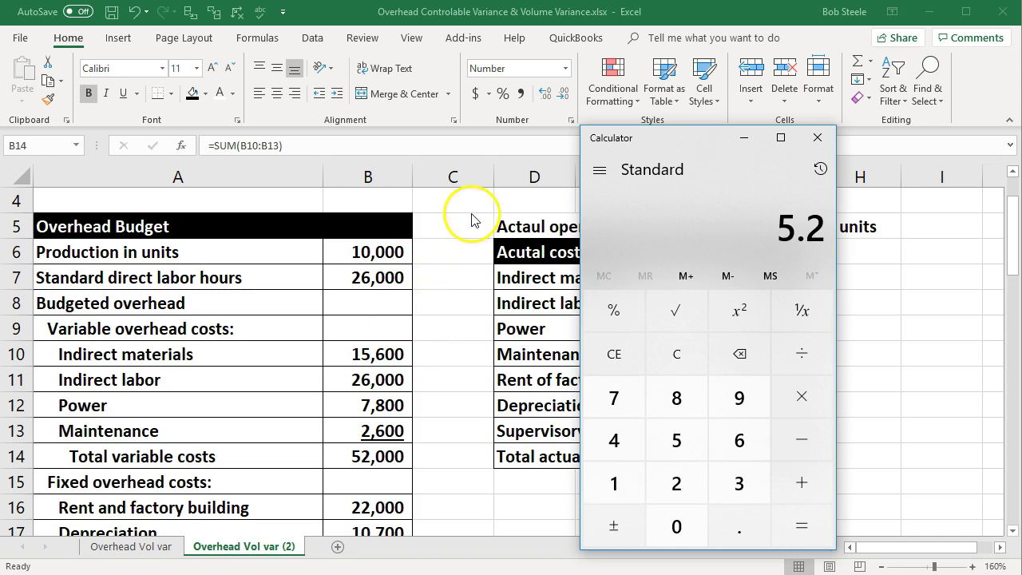
# Step: Multiply the calculator's per-unit result by the 11,250 actual units, and close the calculator
pyautogui.moveTo(683, 142); pyautogui.dragTo(275, 166)
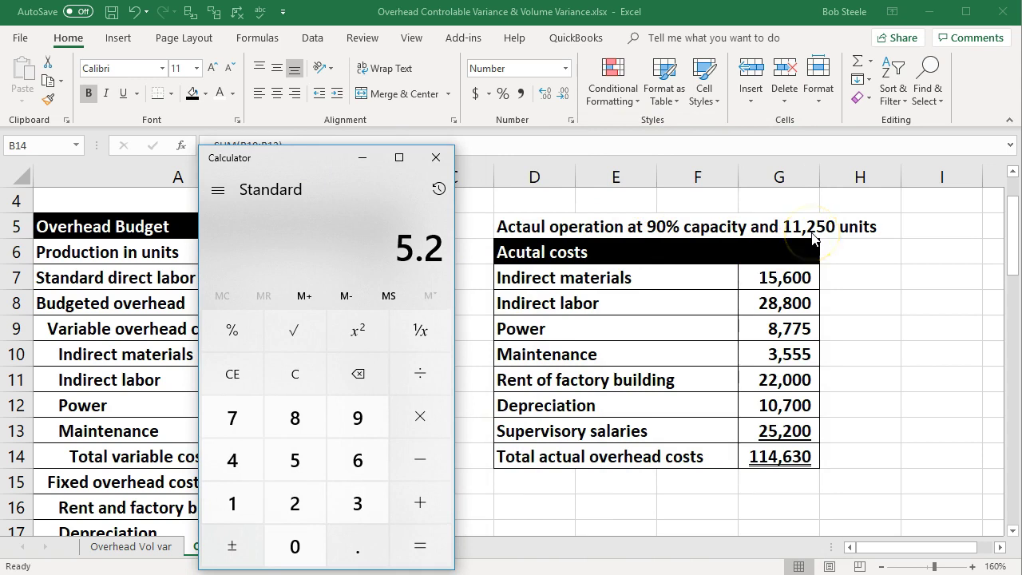
pyautogui.click(434, 422)
pyautogui.write('11250')
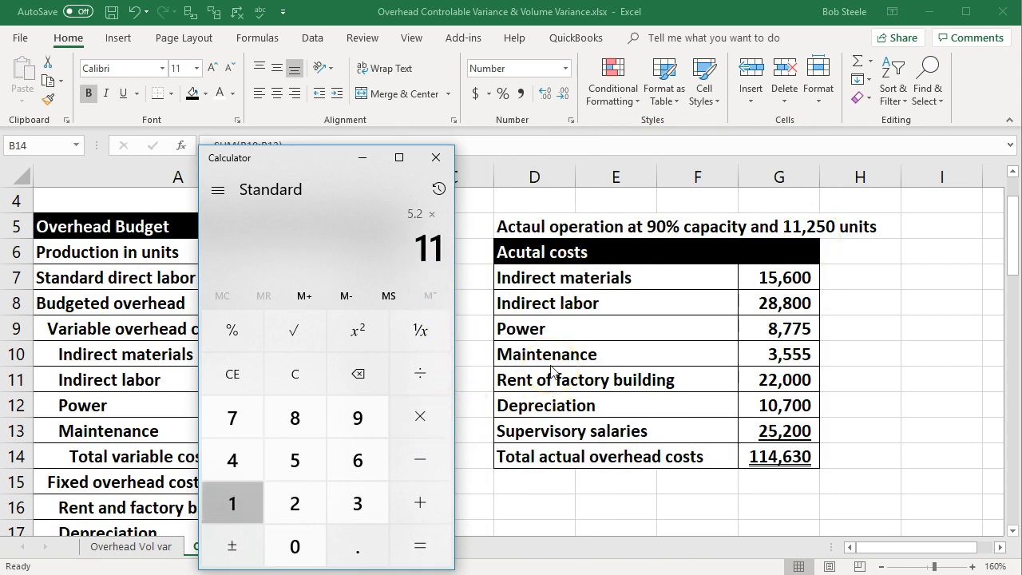
pyautogui.press('Return')
pyautogui.click(559, 365)
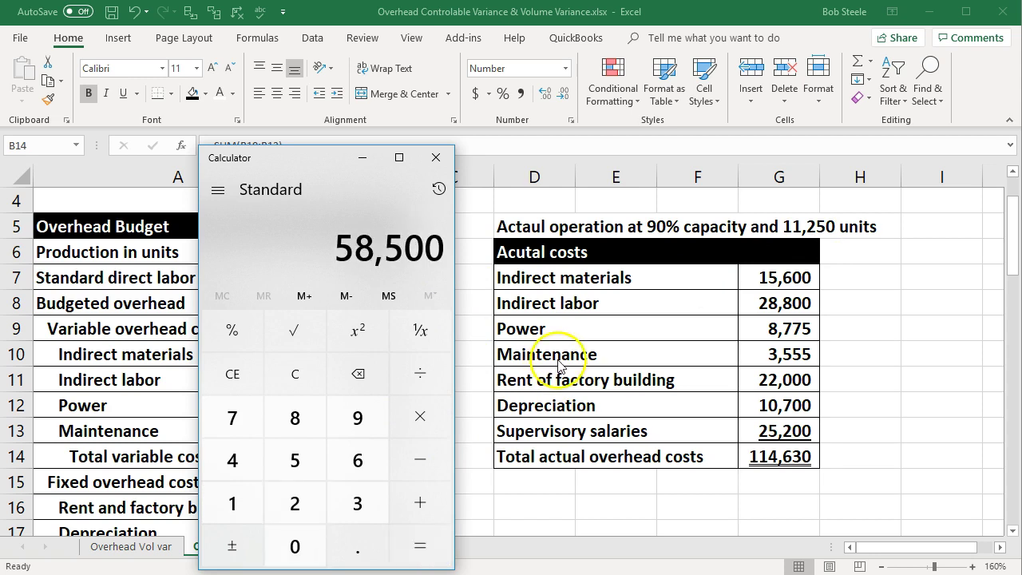
pyautogui.click(436, 162)
# Step: Calculate the variable flexible budget overhead in B25 with the formula =B14/B6*11250
pyautogui.scroll(-4, 396, 475)
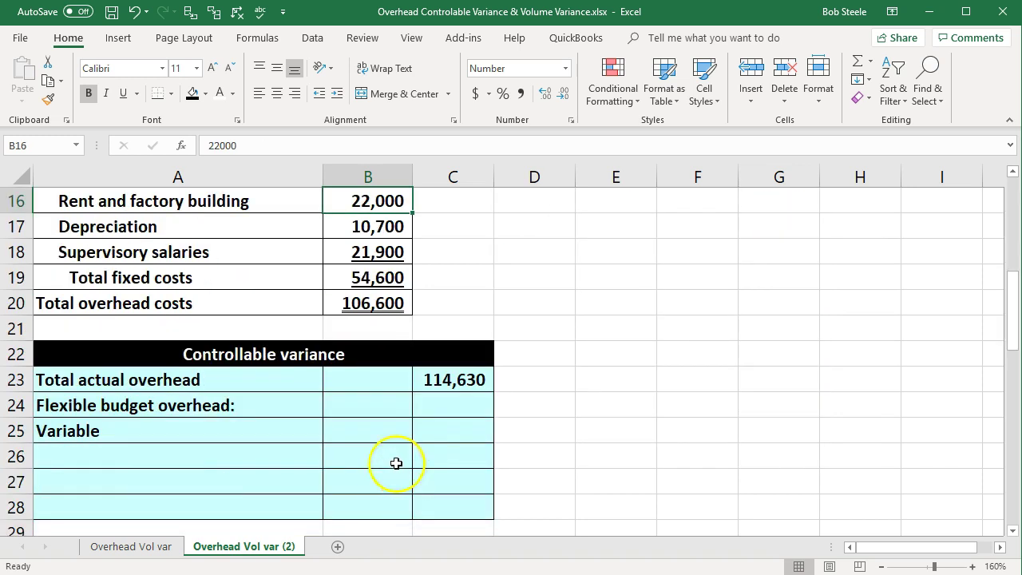
pyautogui.click(371, 430)
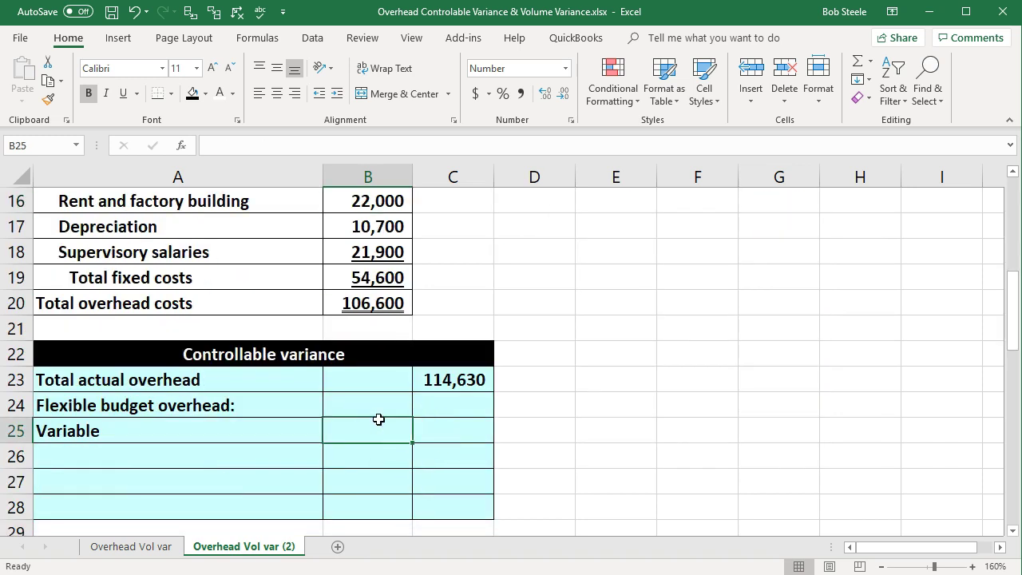
pyautogui.write('=')
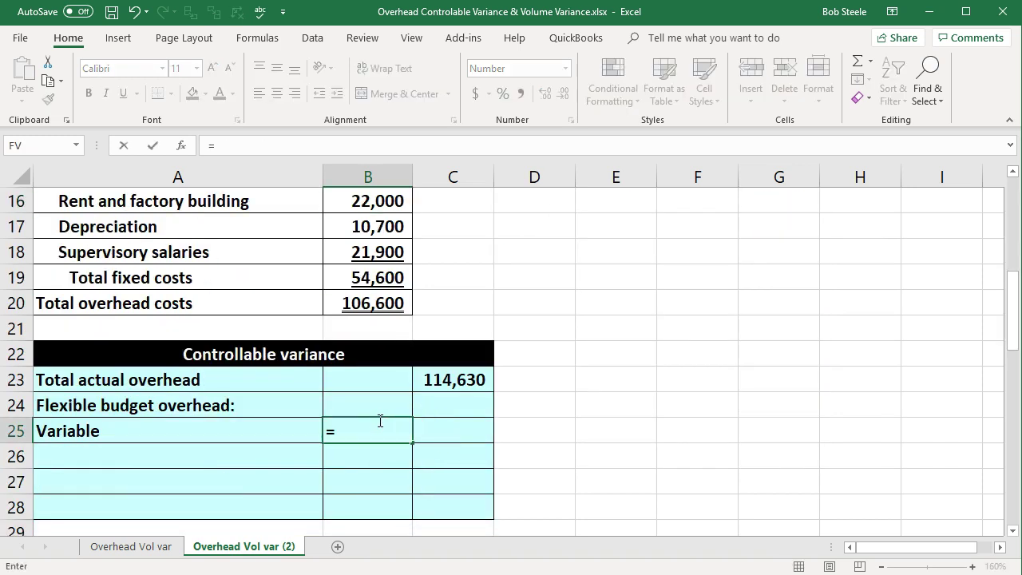
pyautogui.scroll(4, 380, 421)
pyautogui.click(375, 454)
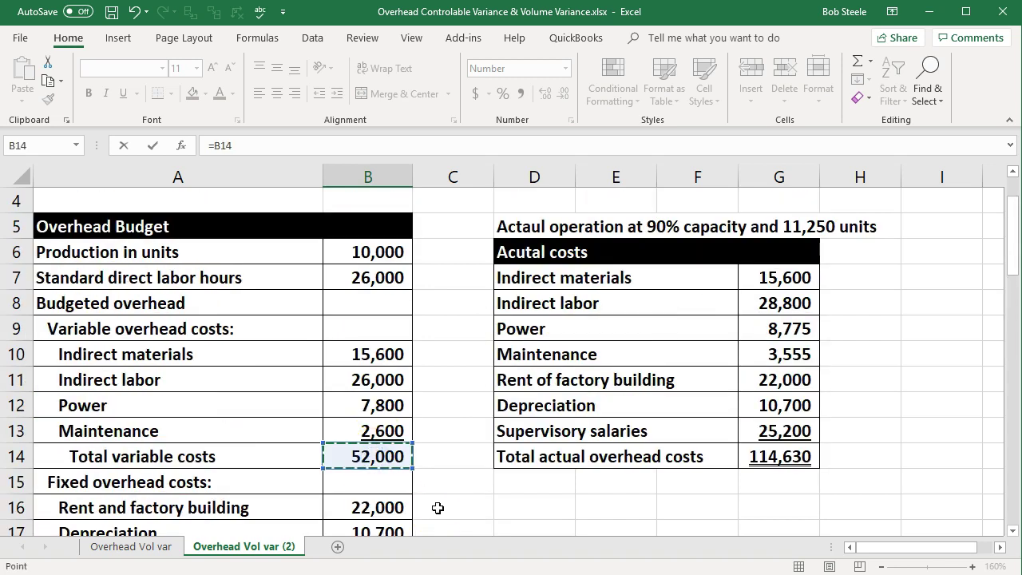
pyautogui.write('/')
pyautogui.scroll(1, 438, 508)
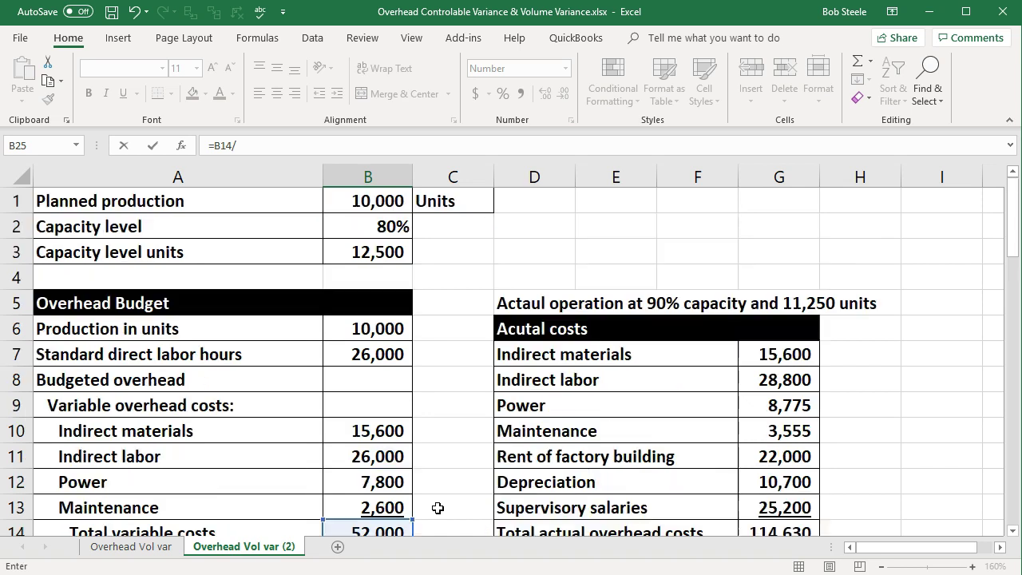
pyautogui.click(367, 328)
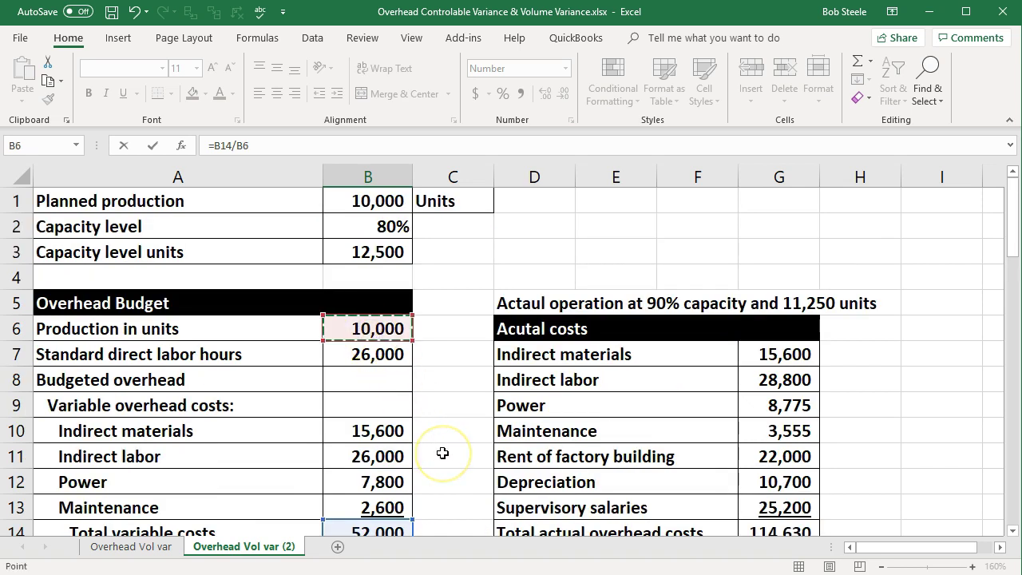
pyautogui.scroll(-1, 442, 453)
pyautogui.write('*')
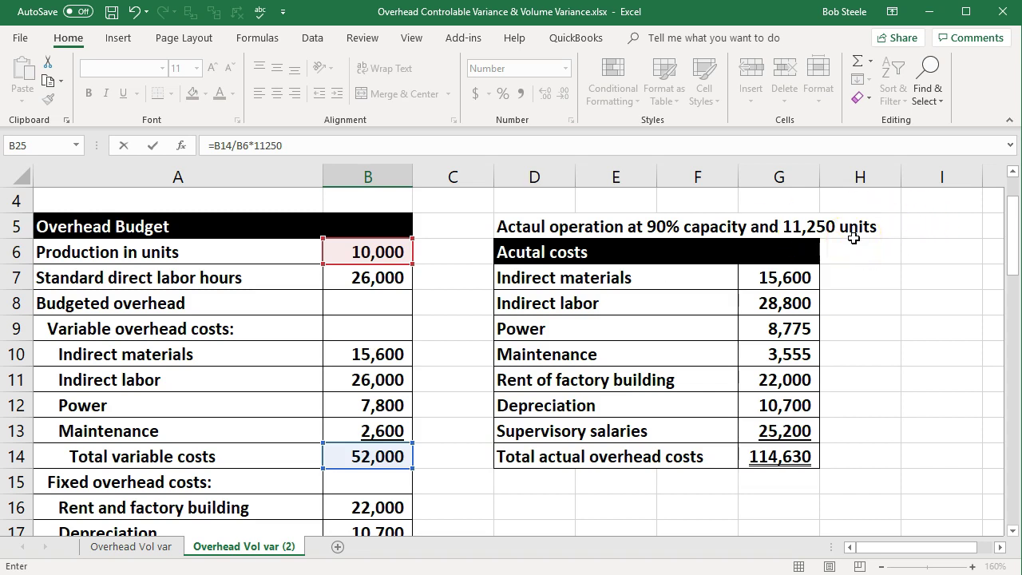
pyautogui.press('Return')
pyautogui.scroll(4, 854, 238)
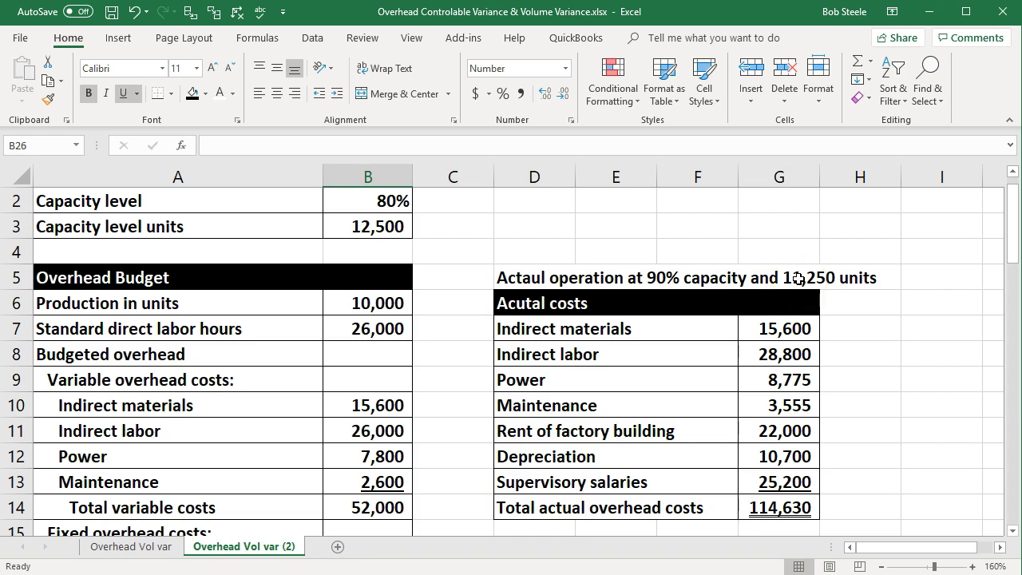
pyautogui.scroll(-5, 798, 277)
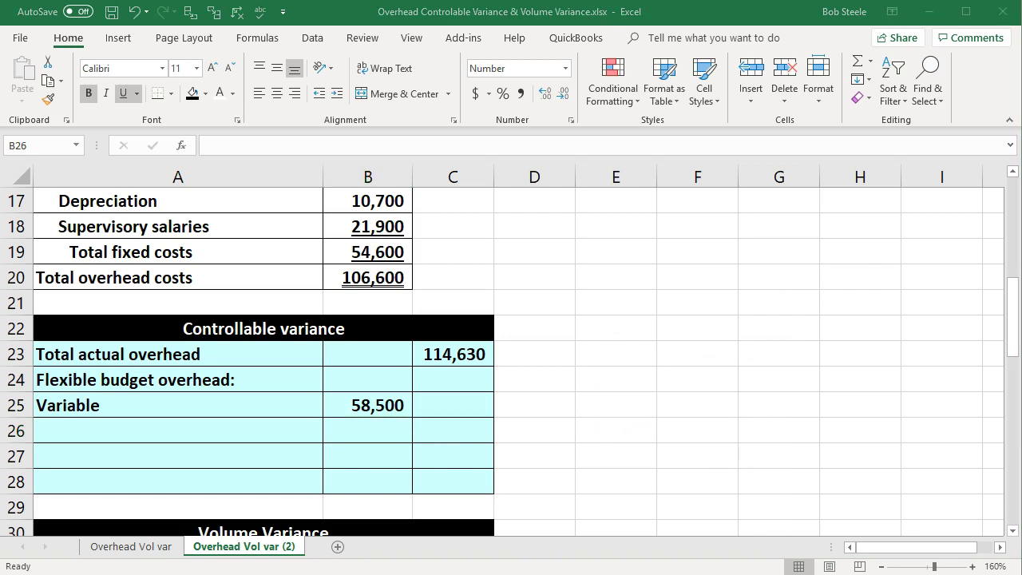
pyautogui.click(508, 439)
pyautogui.click(199, 444)
pyautogui.hotkey('ctrl', 'v')
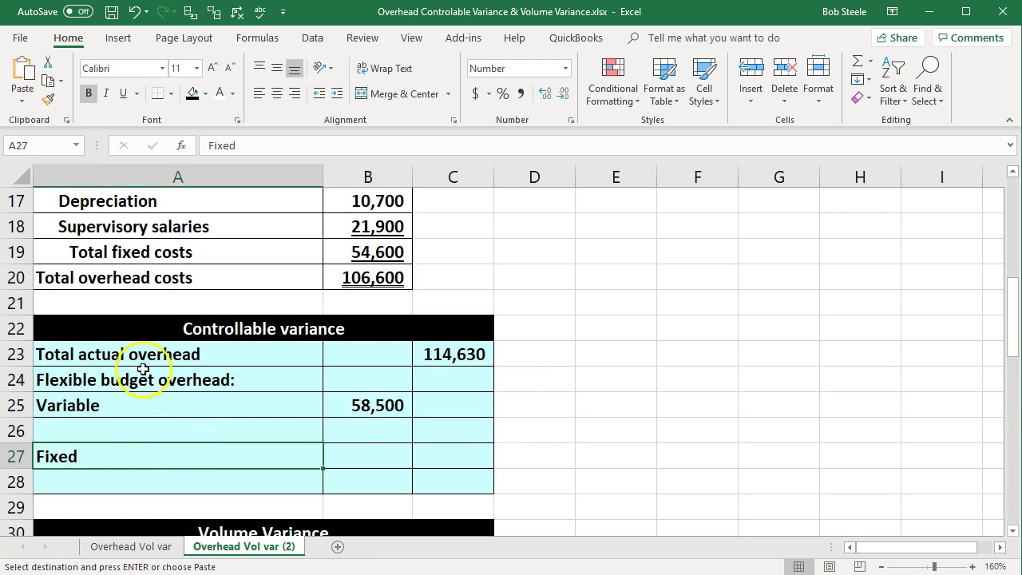
pyautogui.click(134, 11)
# Step: Enter the label "Fixed" in A26 and link B26 to the total fixed costs with the formula =B19
pyautogui.click(164, 430)
pyautogui.hotkey('ctrl', 'v')
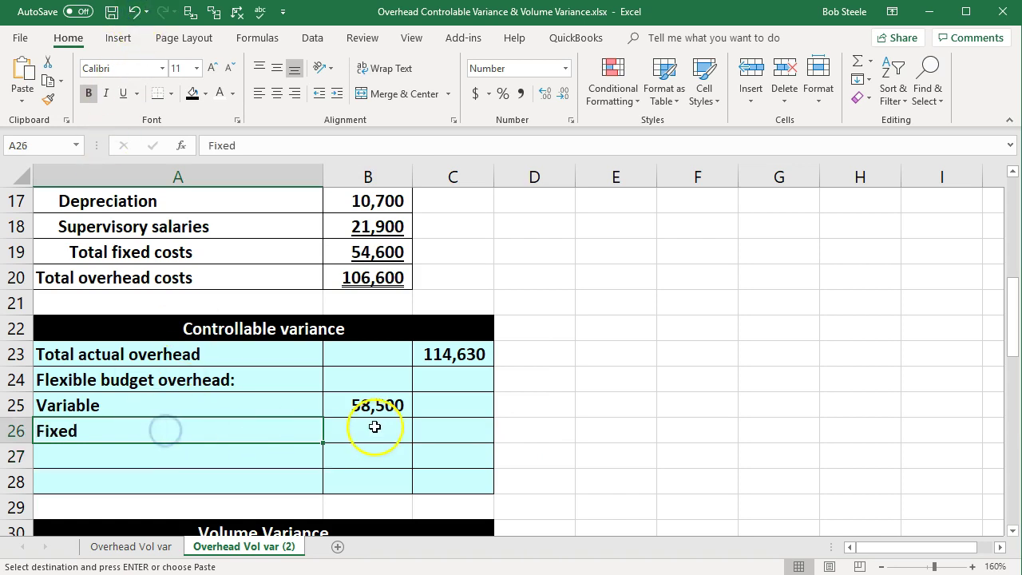
pyautogui.click(371, 426)
pyautogui.write('=')
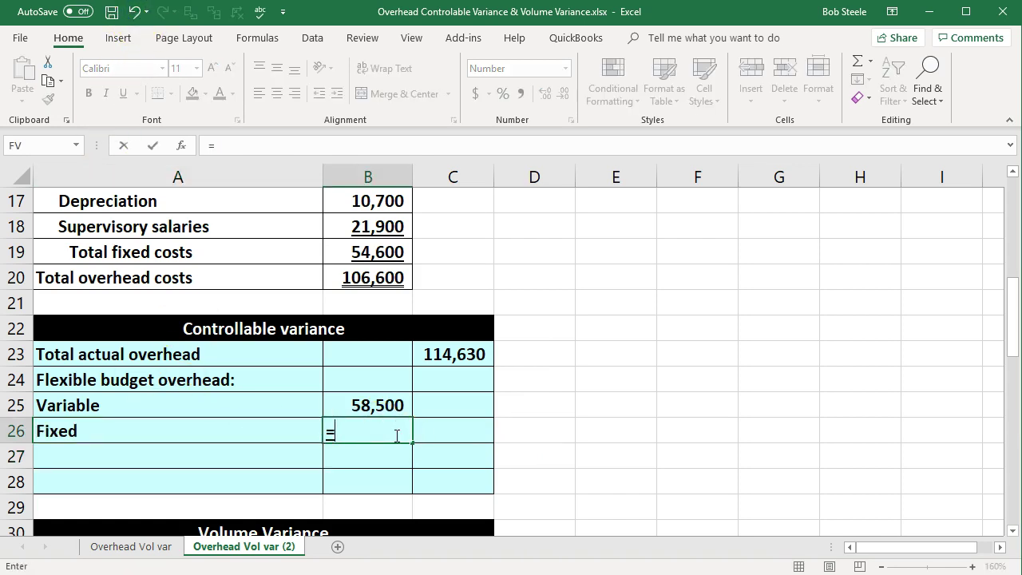
pyautogui.scroll(2, 397, 435)
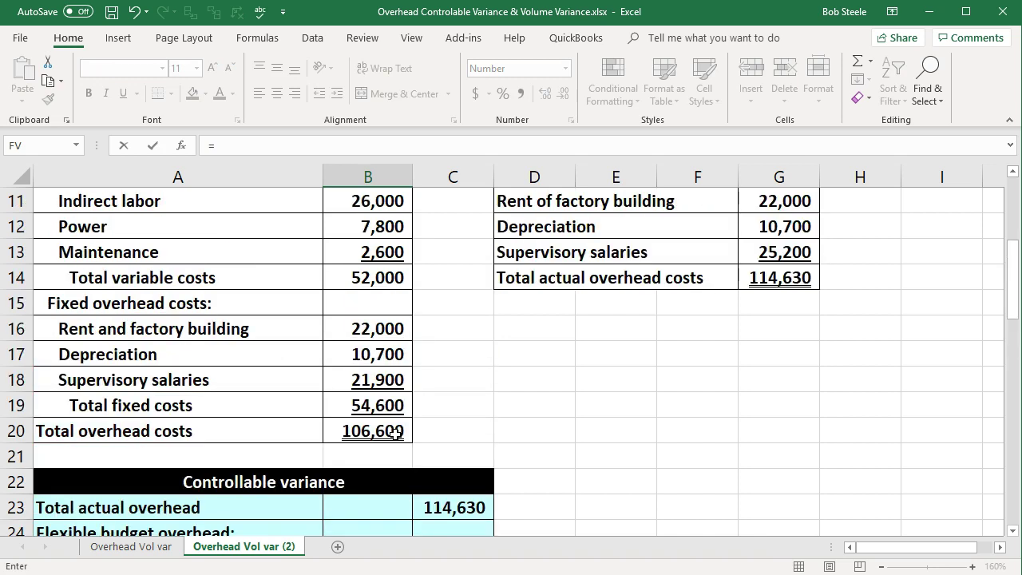
pyautogui.click(382, 406)
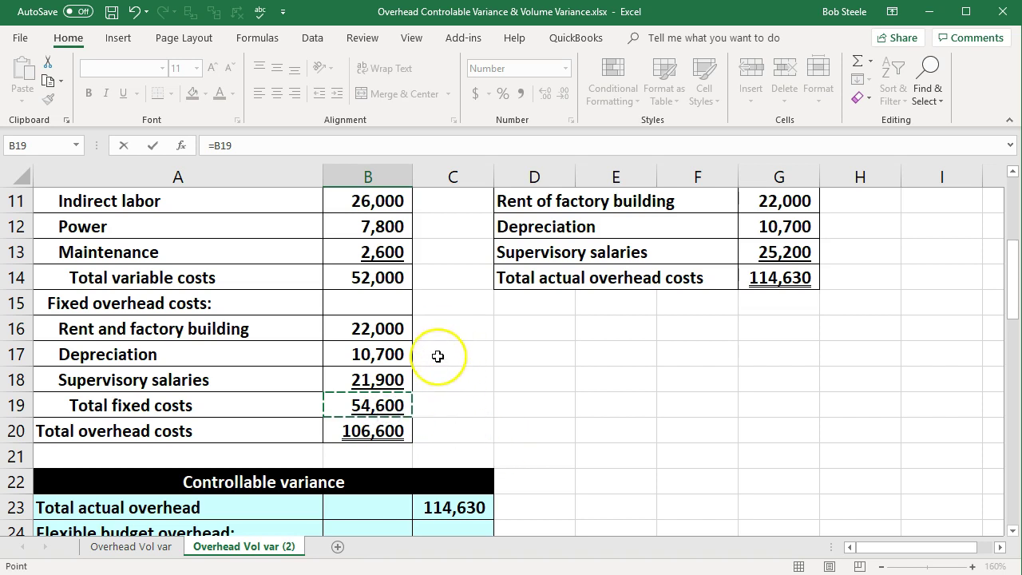
pyautogui.press('Return')
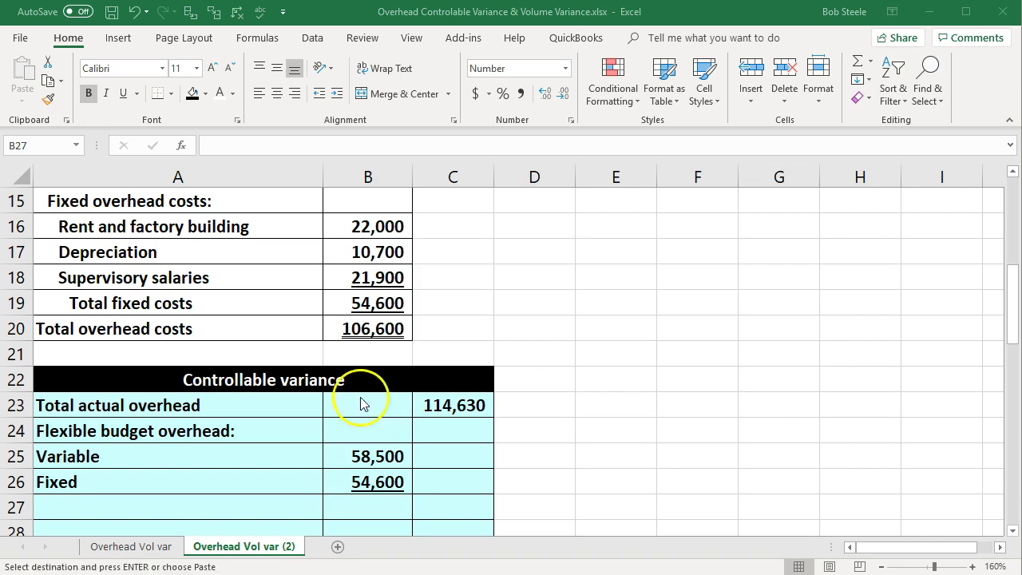
# Step: Enter the label "Total" in A27 of the Controllable variance section
pyautogui.click(210, 508)
pyautogui.hotkey('ctrl', 'v')
pyautogui.scroll(-1, 217, 503)
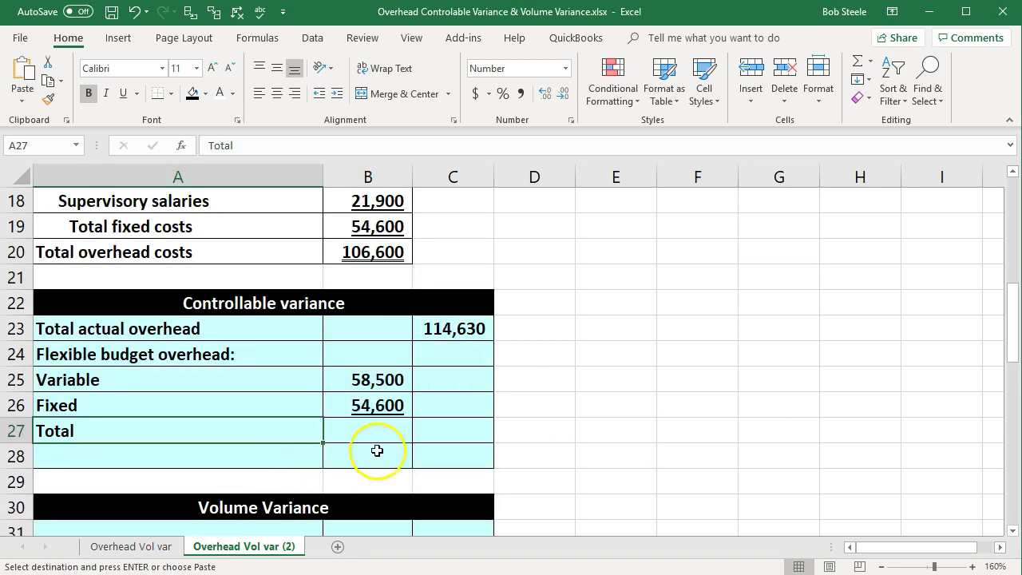
# Step: Add the variable and fixed flexible budget overhead in C27 with a SUM of B25:B26
pyautogui.click(432, 430)
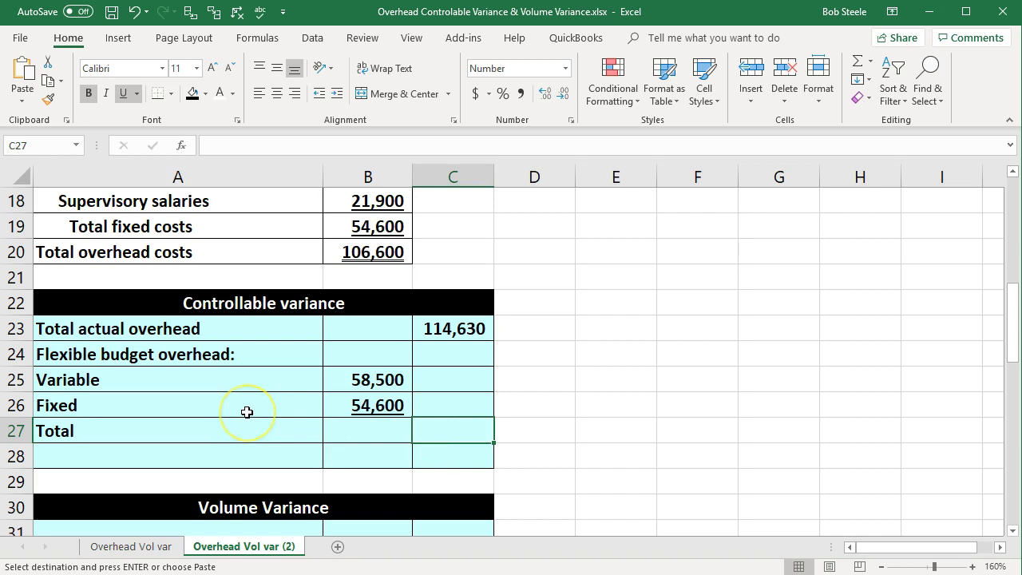
pyautogui.write('=sum')
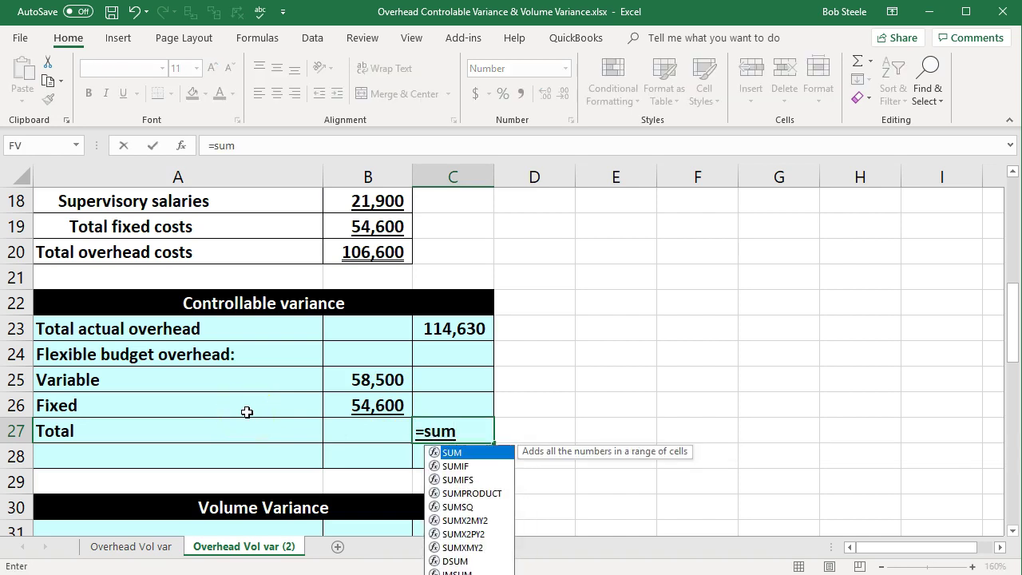
pyautogui.write('(')
pyautogui.press('Left')
pyautogui.press('Up')
pyautogui.press('Up')
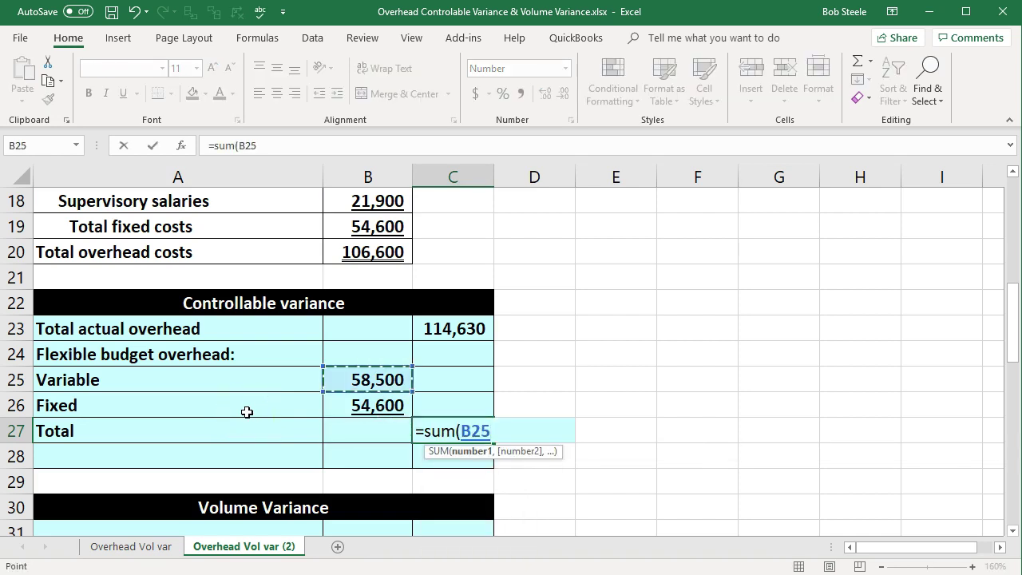
pyautogui.hotkey('shift', 'Down')
pyautogui.press('Return')
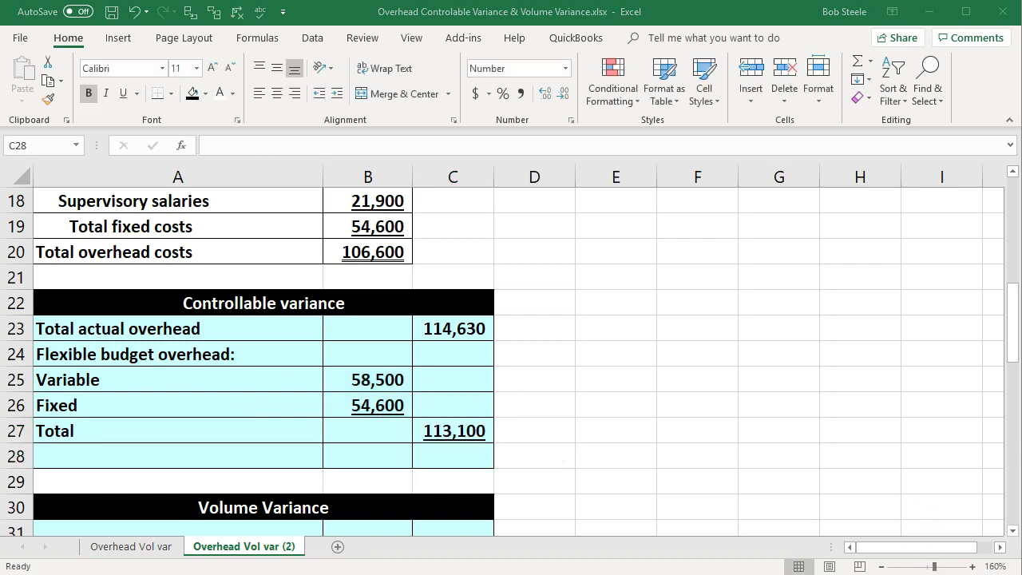
# Step: Enter the label "Overhead controllable variance" in A28
pyautogui.click(459, 452)
pyautogui.click(226, 455)
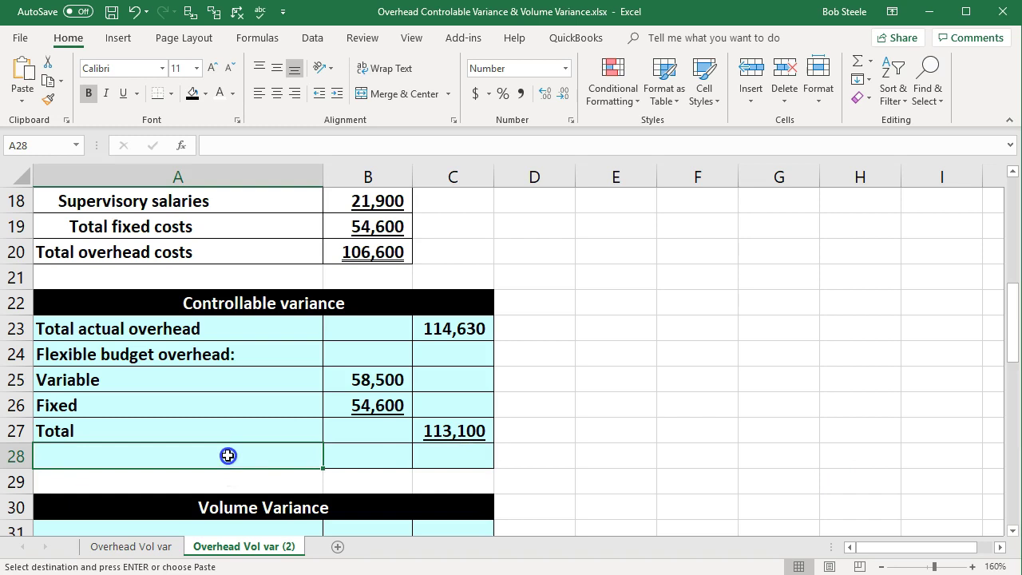
pyautogui.write('Overhead controllable variance')
# Step: Calculate the overhead controllable variance in C28 as actual overhead minus total flexible budget overhead, using =C23-C27
pyautogui.click(463, 452)
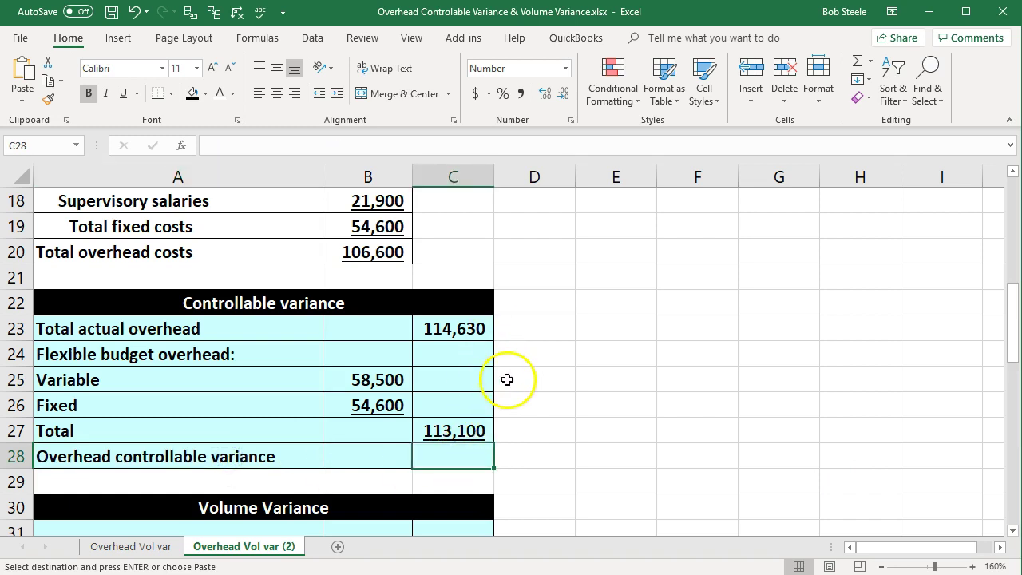
pyautogui.write('=')
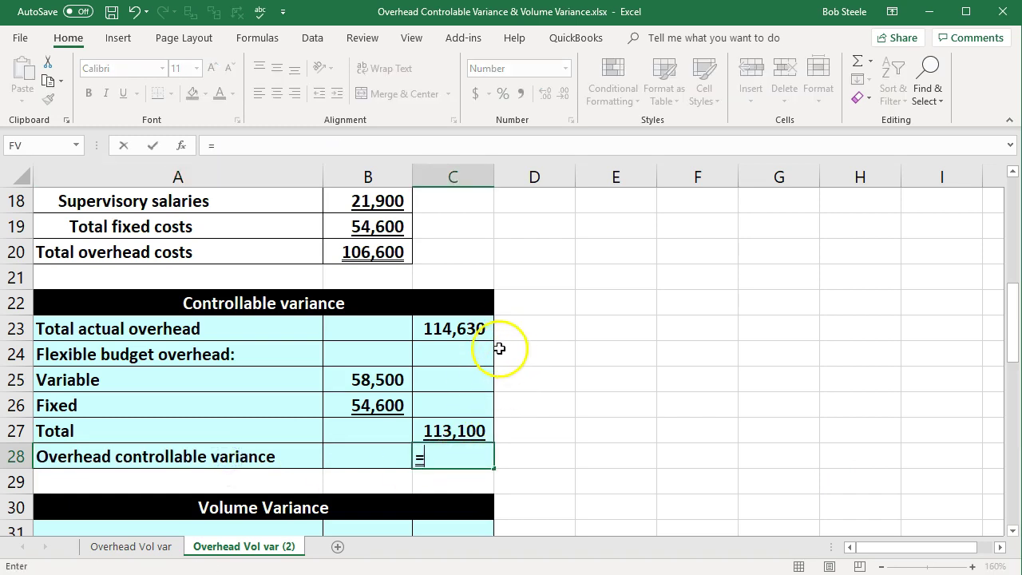
pyautogui.click(483, 333)
pyautogui.write('-')
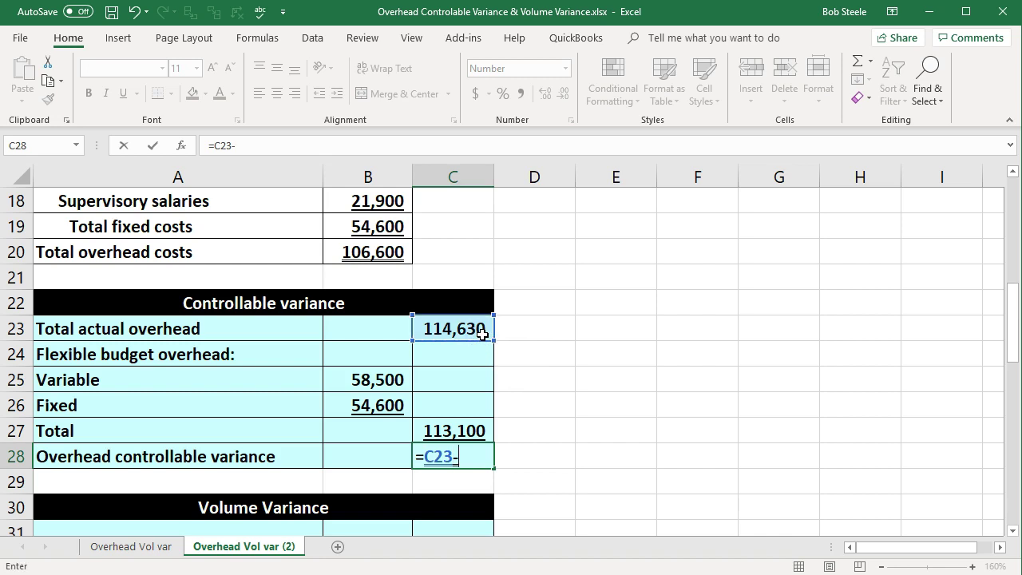
pyautogui.click(468, 426)
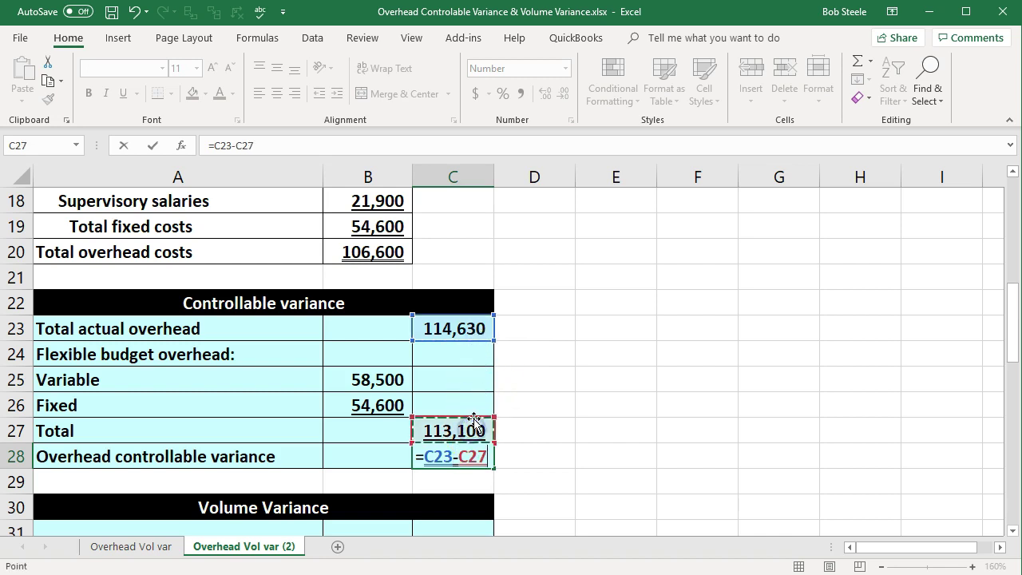
pyautogui.press('Return')
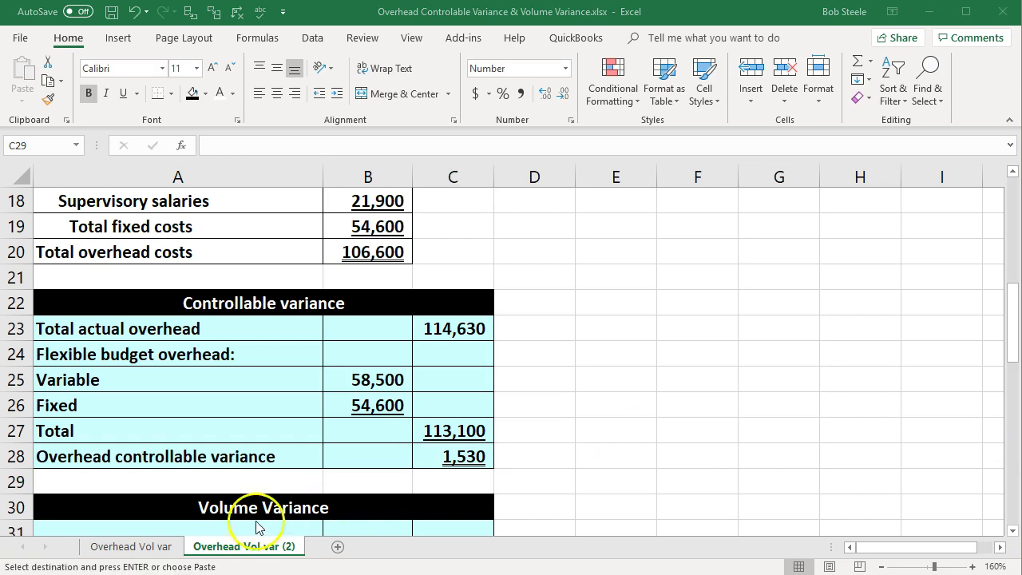
# Step: Change the A27 label to "Total flexible budget overhead" and indent the flexible budget labels in A24:A27
pyautogui.doubleClick(113, 426)
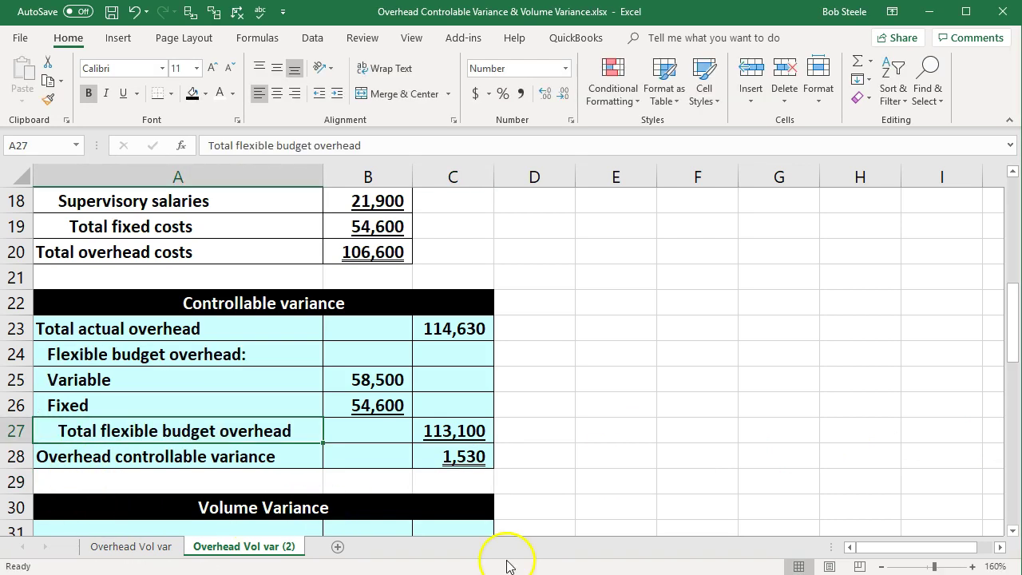
pyautogui.click(289, 475)
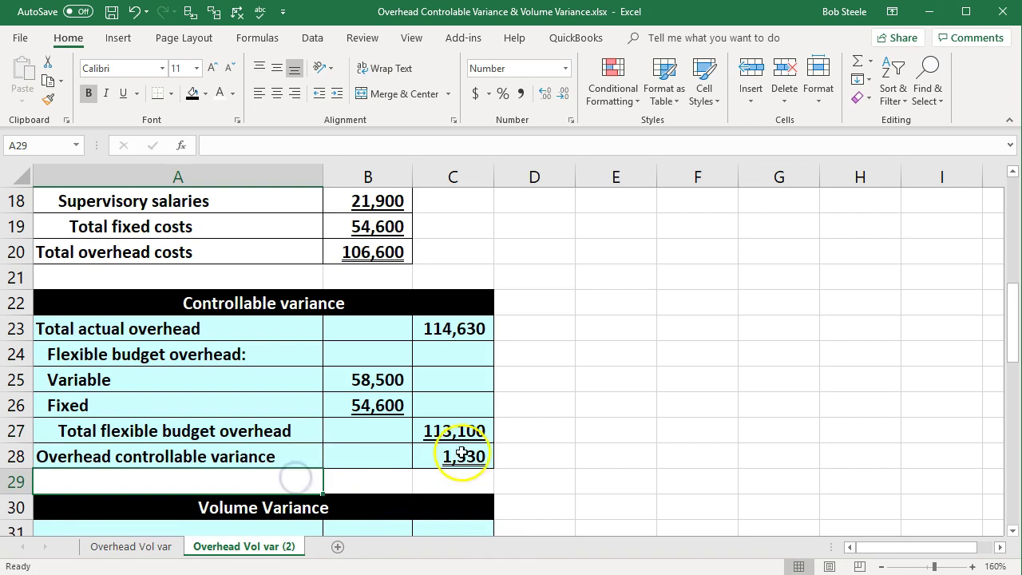
# Step: Enter the label "Total budgeted fixed OH" in A31 of the Volume Variance section
pyautogui.scroll(-1, 457, 390)
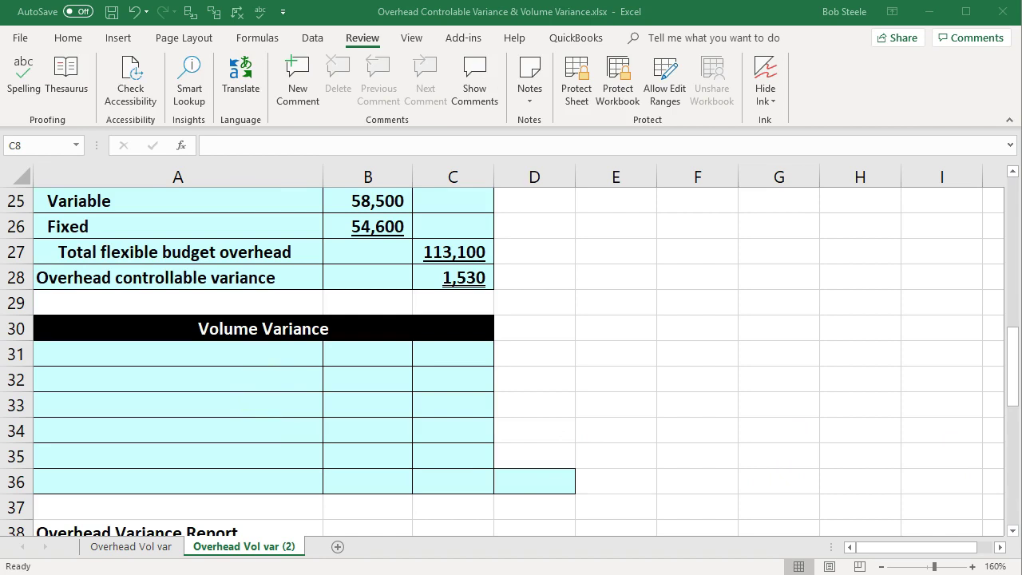
pyautogui.click(205, 354)
pyautogui.write('Total budgeted fixed OH')
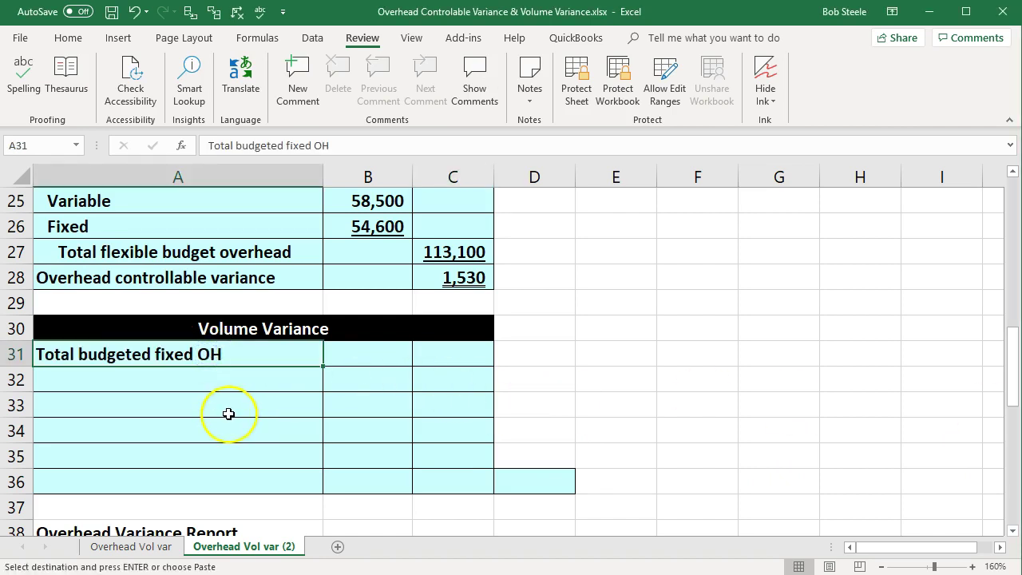
# Step: Link C31 to the budget's total fixed costs with the formula =B19
pyautogui.click(453, 362)
pyautogui.write('=')
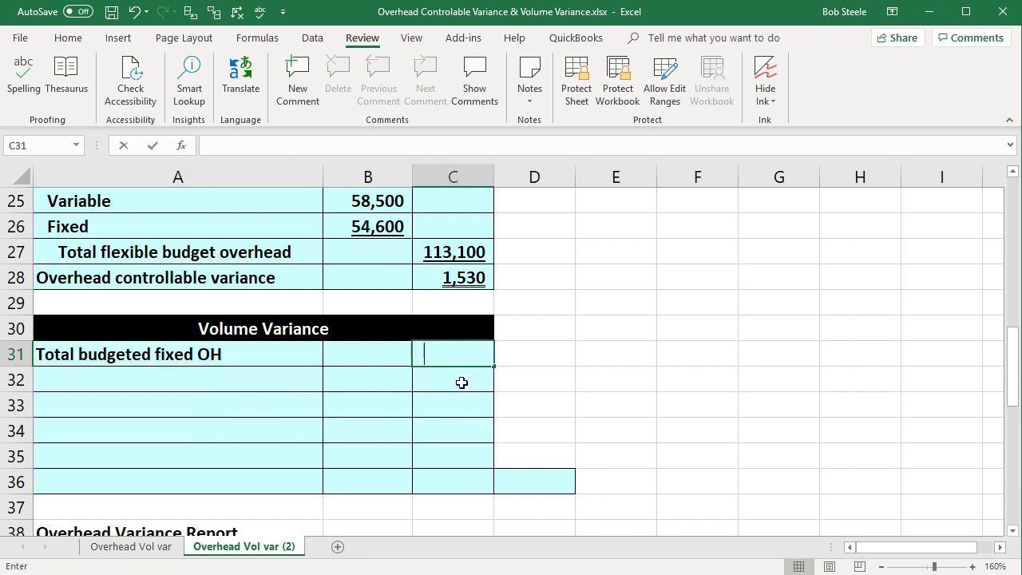
pyautogui.scroll(2, 462, 382)
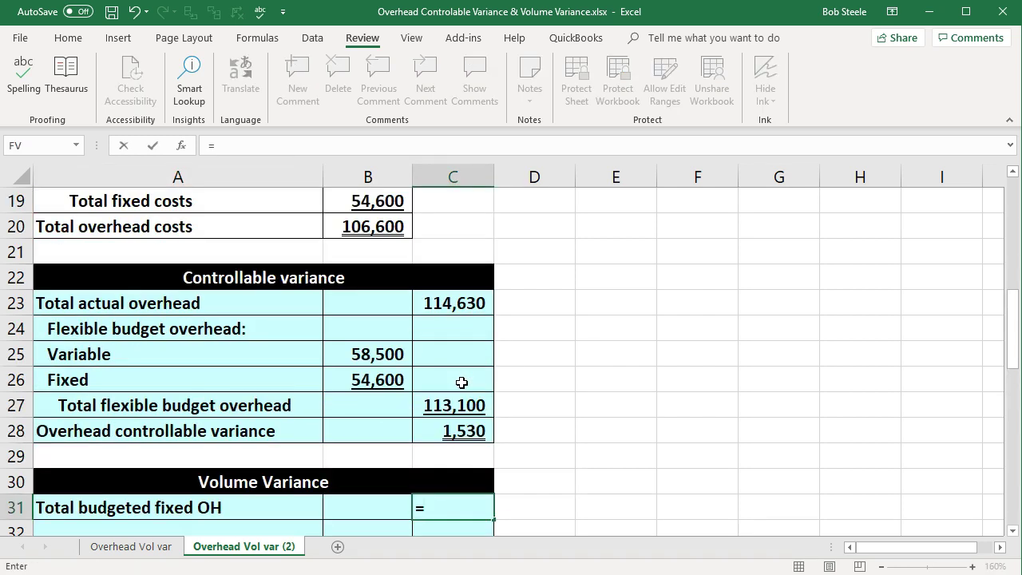
pyautogui.scroll(1, 462, 383)
pyautogui.click(395, 341)
pyautogui.scroll(2, 414, 314)
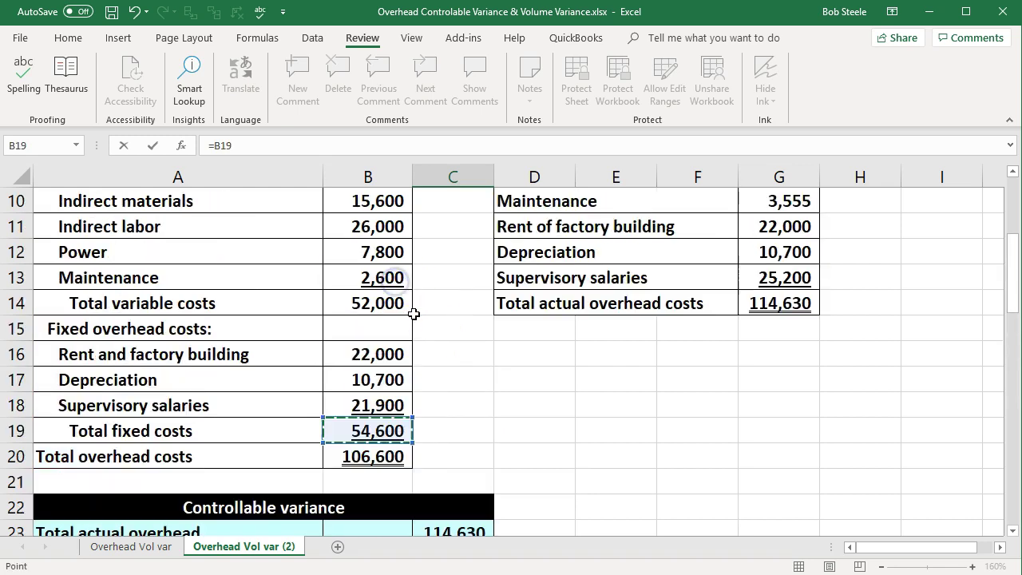
pyautogui.scroll(1, 417, 321)
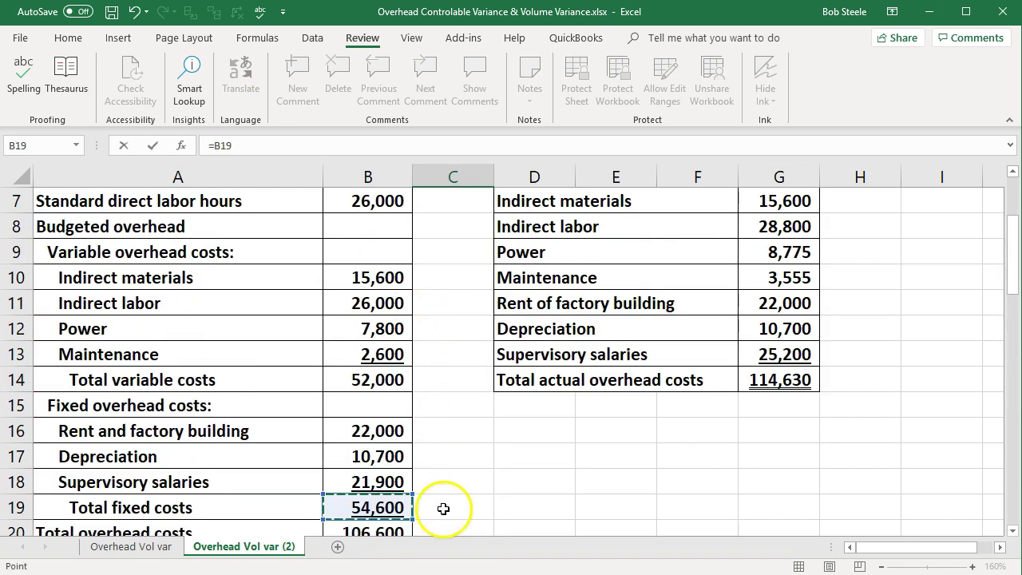
pyautogui.press('Return')
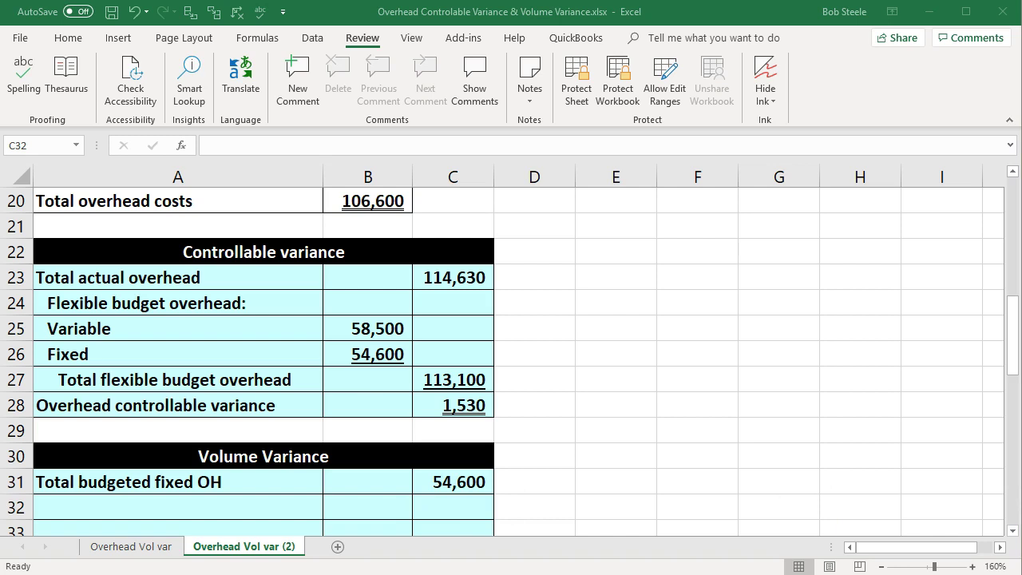
# Step: Enter the labels "Total fixed overhead applied:" in A32, "Variable overhead rate per DL hour" in A33 and "Standard number of DL hour" in A34
pyautogui.scroll(-1, 383, 383)
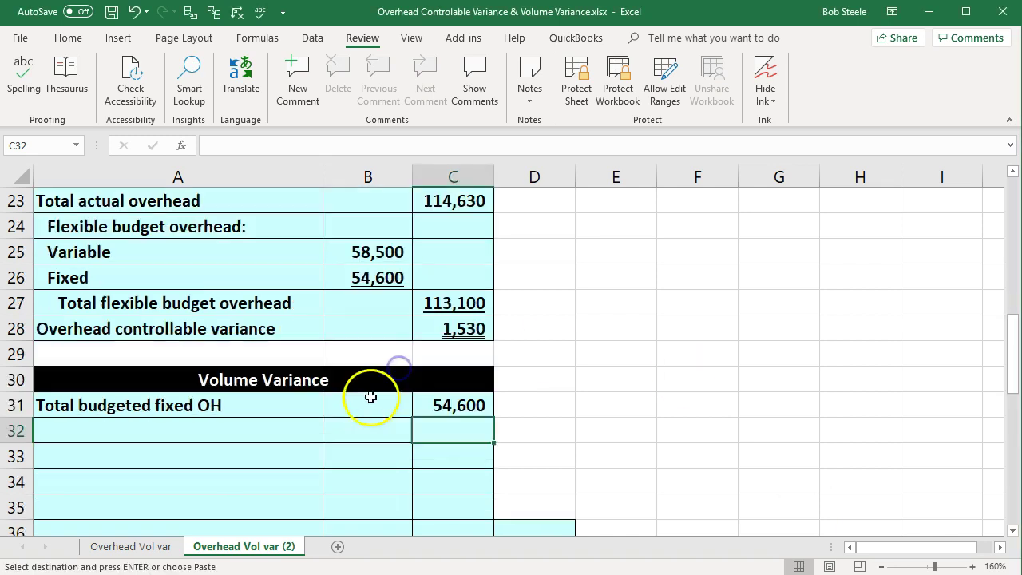
pyautogui.click(241, 429)
pyautogui.hotkey('ctrl', 'v')
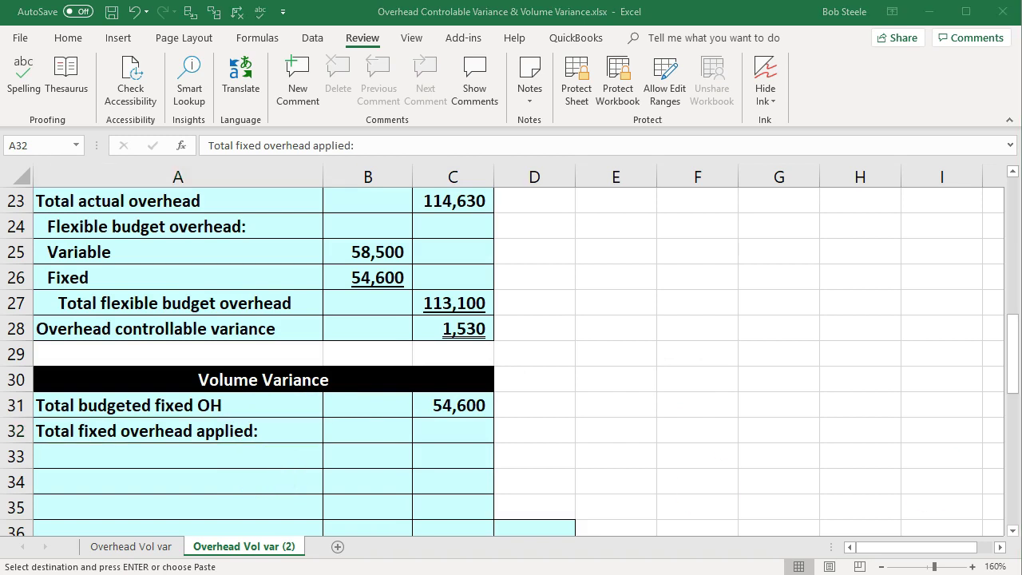
pyautogui.click(165, 447)
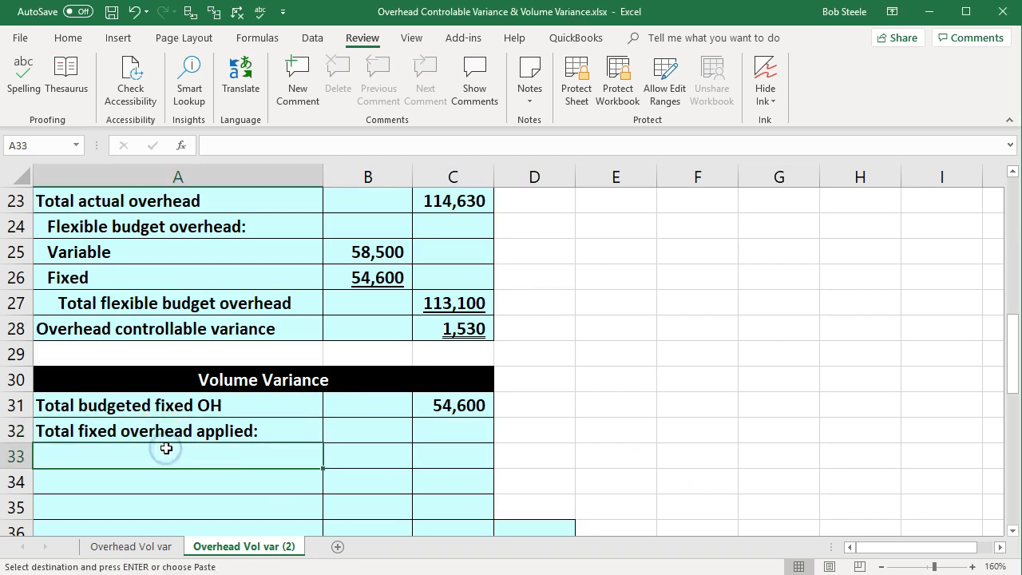
pyautogui.hotkey('ctrl', 'v')
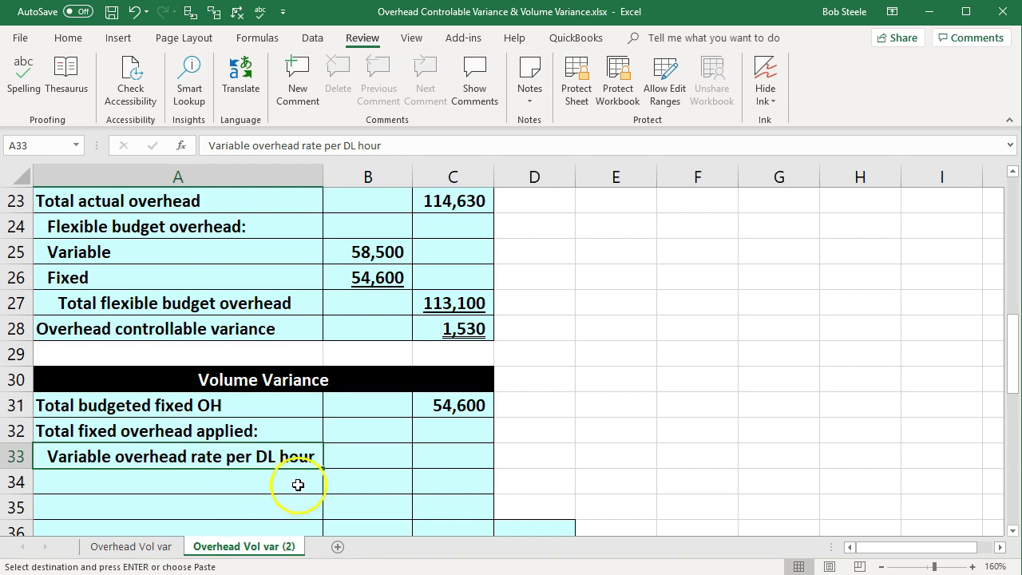
pyautogui.click(376, 461)
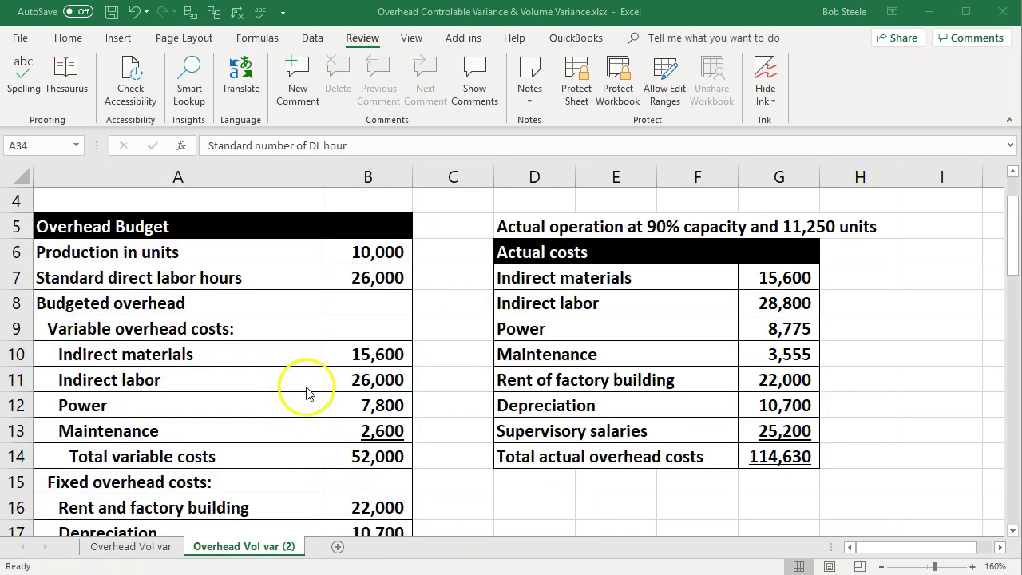
# Step: Work out the overhead rate per direct labor hour in Calculator by dividing 54600 by 26000, and close Calculator
pyautogui.scroll(-2, 308, 405)
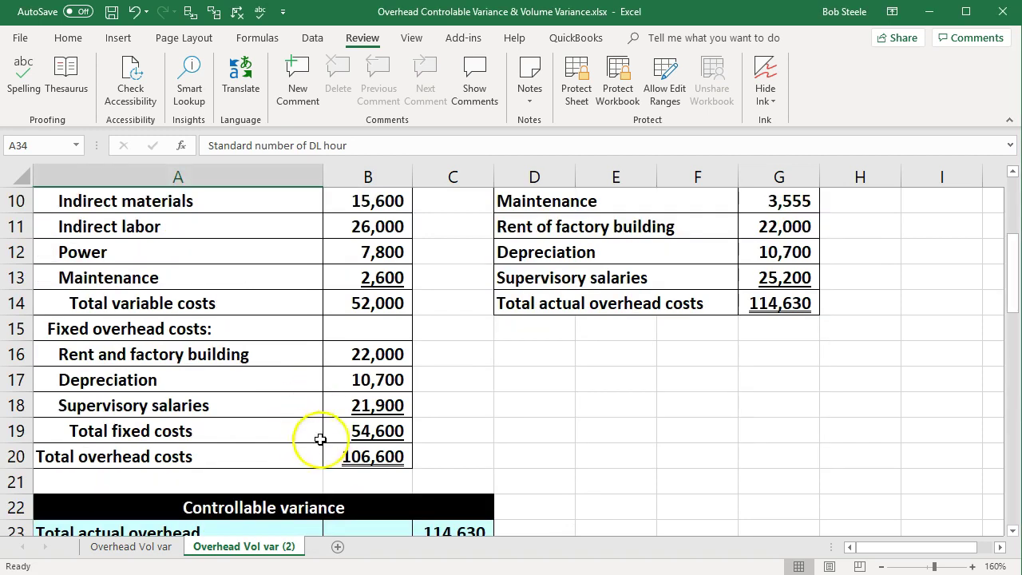
pyautogui.click(363, 430)
pyautogui.press('XF86Calculator')
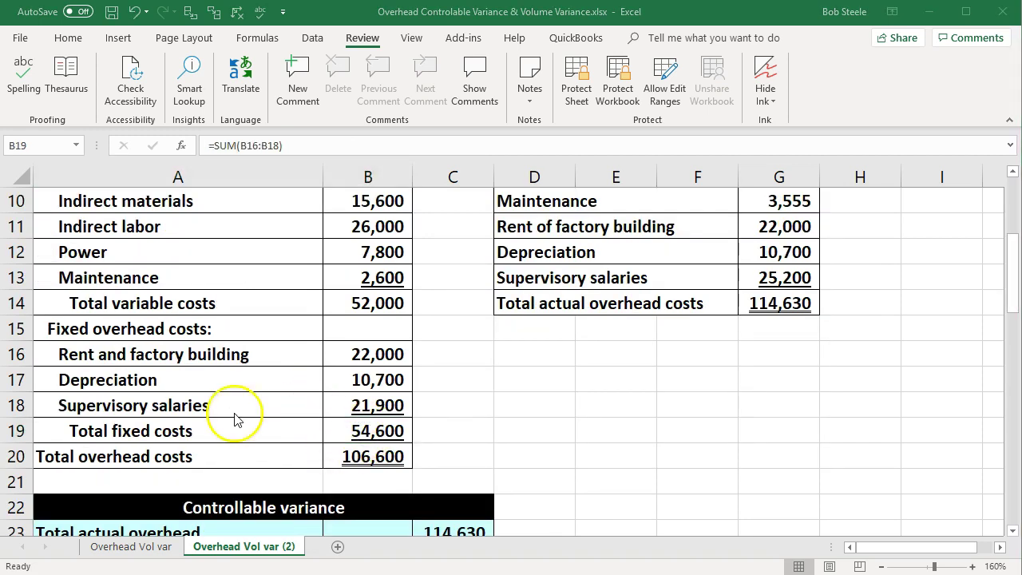
pyautogui.click(601, 387)
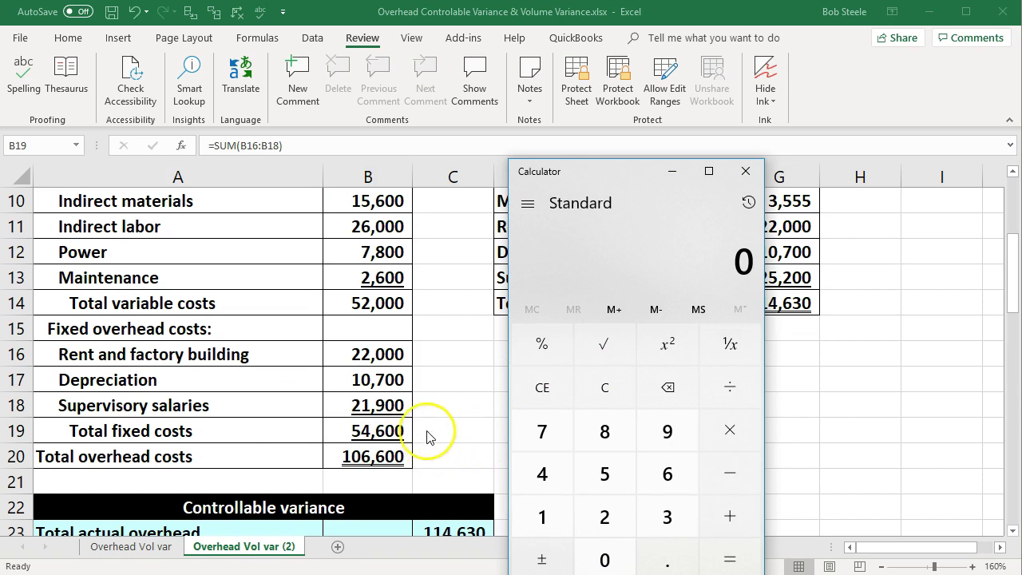
pyautogui.write('54600')
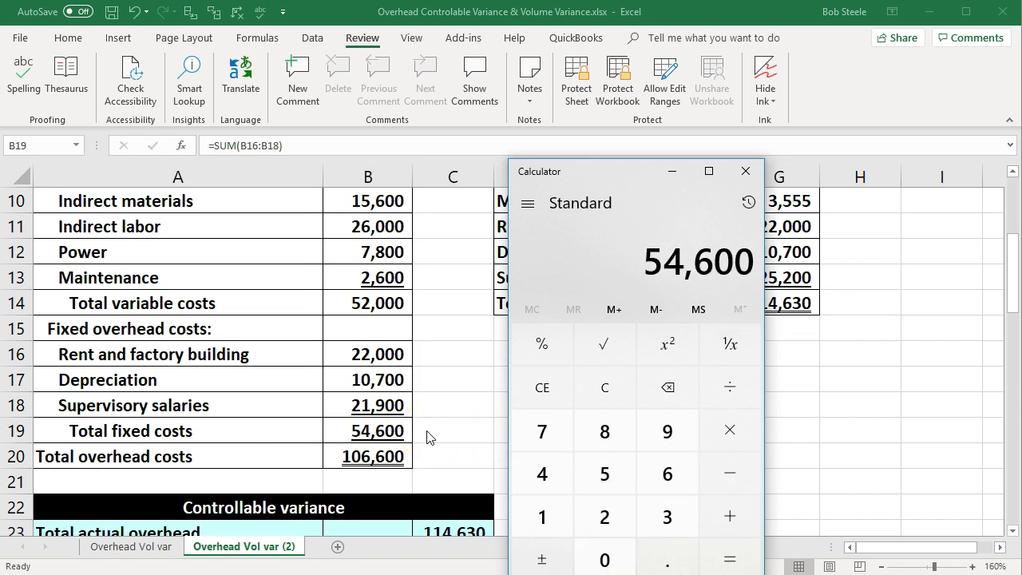
pyautogui.scroll(2, 434, 435)
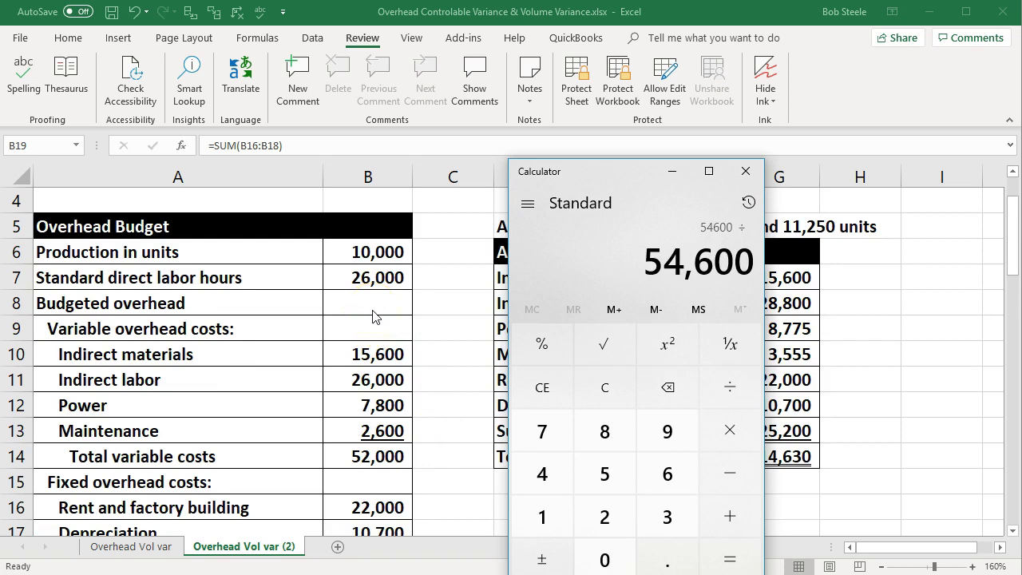
pyautogui.write('26000')
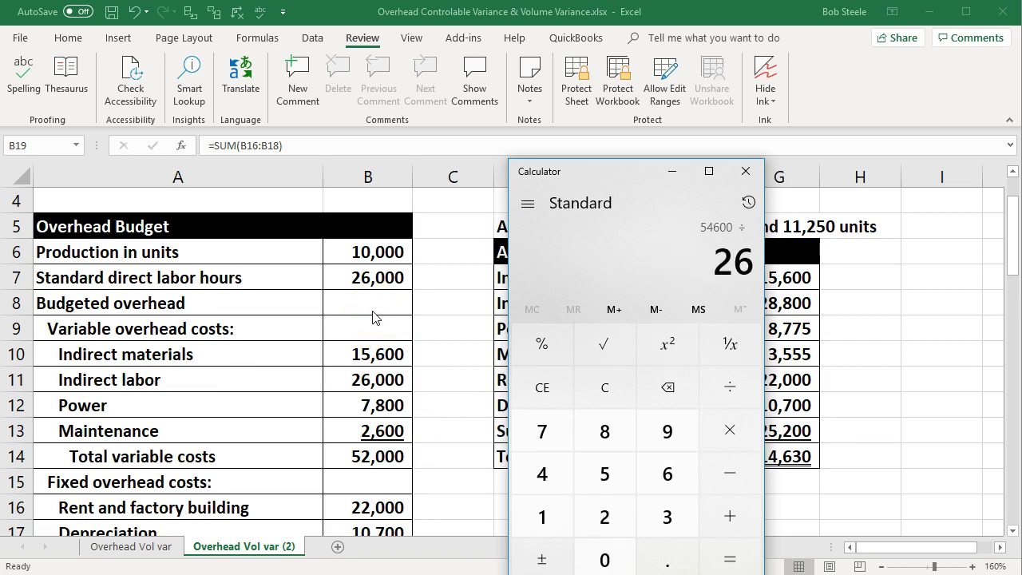
pyautogui.press('Return')
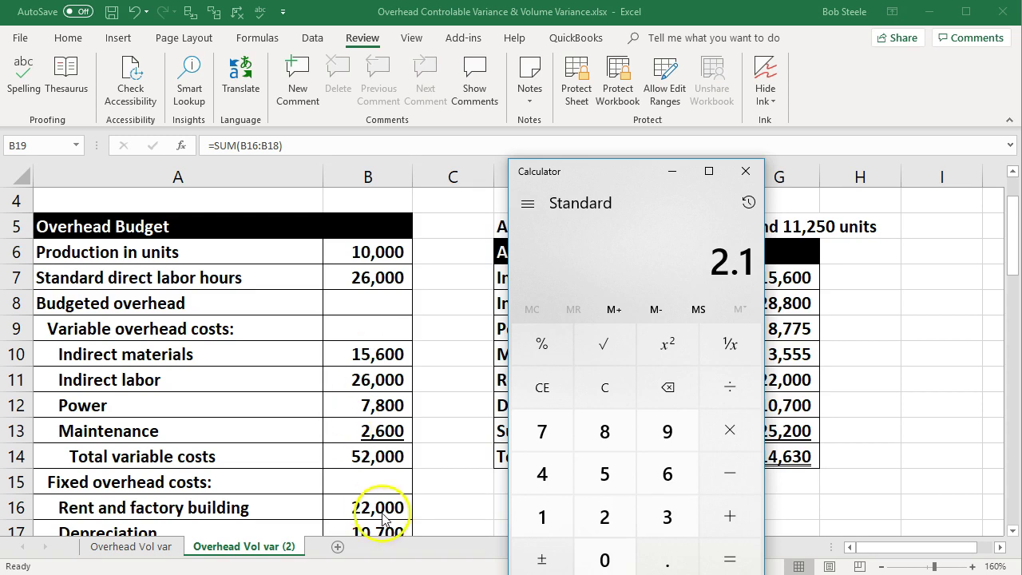
pyautogui.click(745, 172)
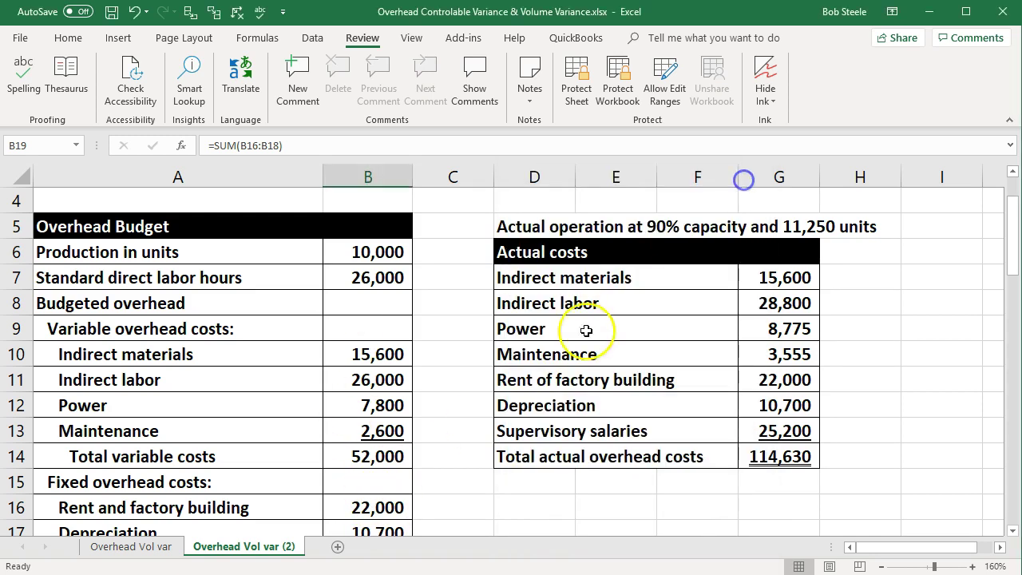
# Step: Replace the rate in B33 with a formula dividing total fixed costs in B19 by standard direct labor hours in B7
pyautogui.click(468, 399)
pyautogui.scroll(-7, 467, 397)
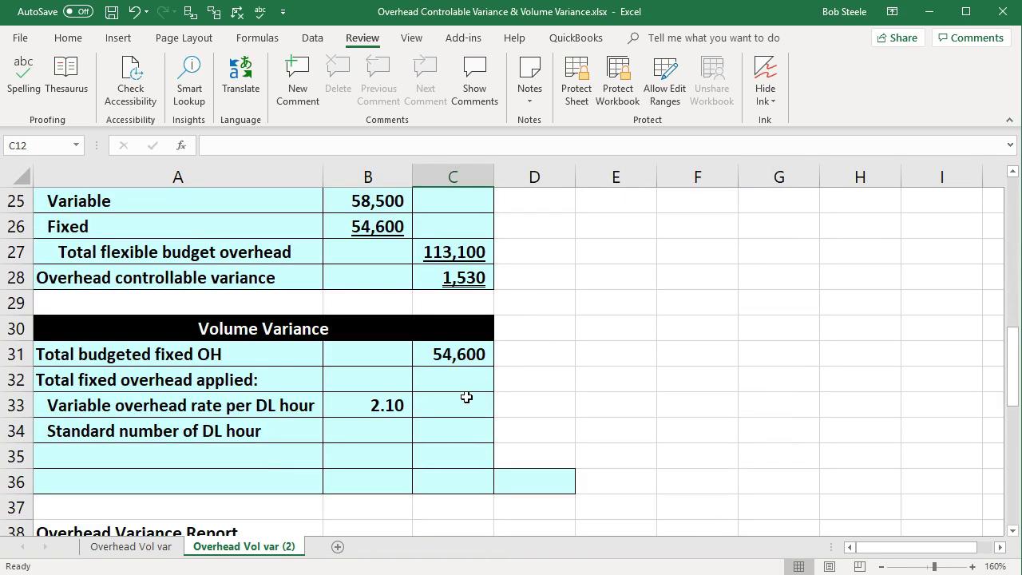
pyautogui.click(381, 404)
pyautogui.press('Delete')
pyautogui.write('=')
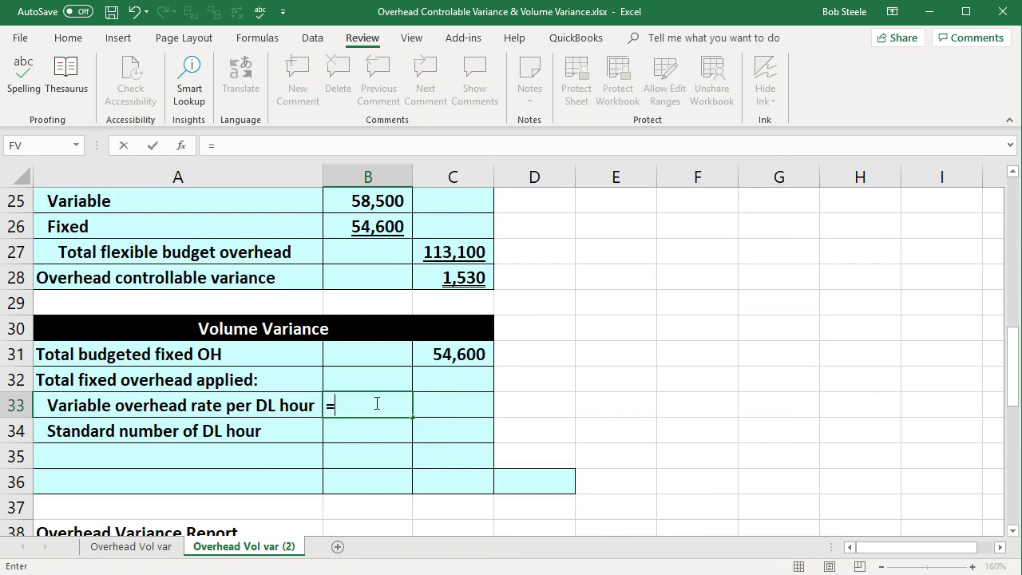
pyautogui.scroll(7, 400, 427)
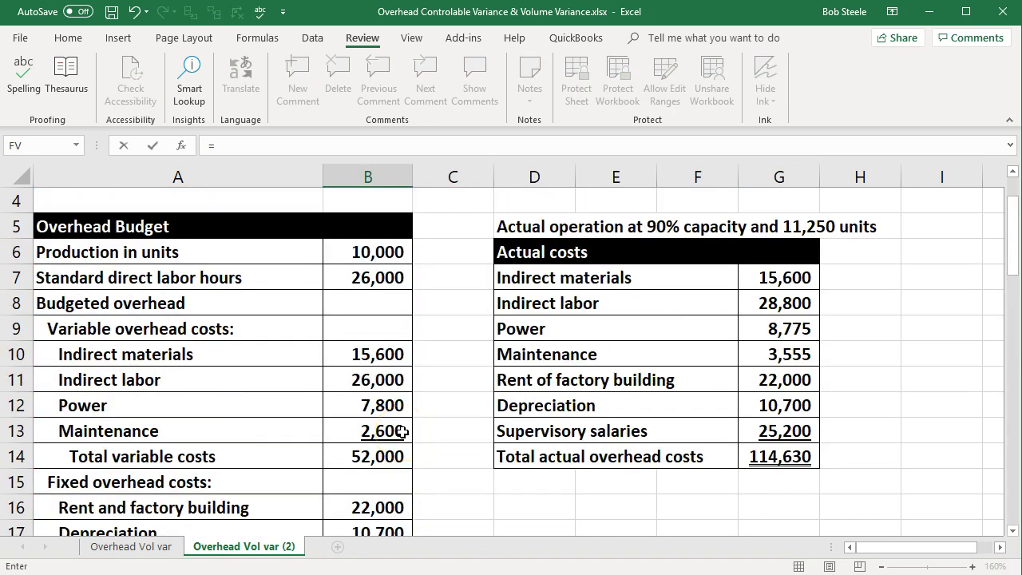
pyautogui.scroll(-2, 400, 487)
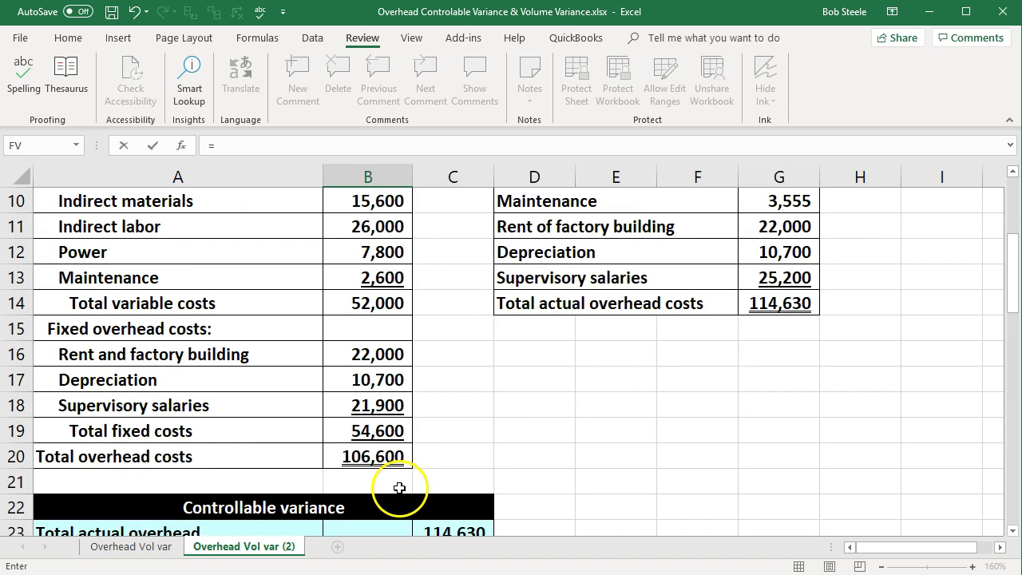
pyautogui.click(382, 435)
pyautogui.write('/')
pyautogui.scroll(3, 458, 432)
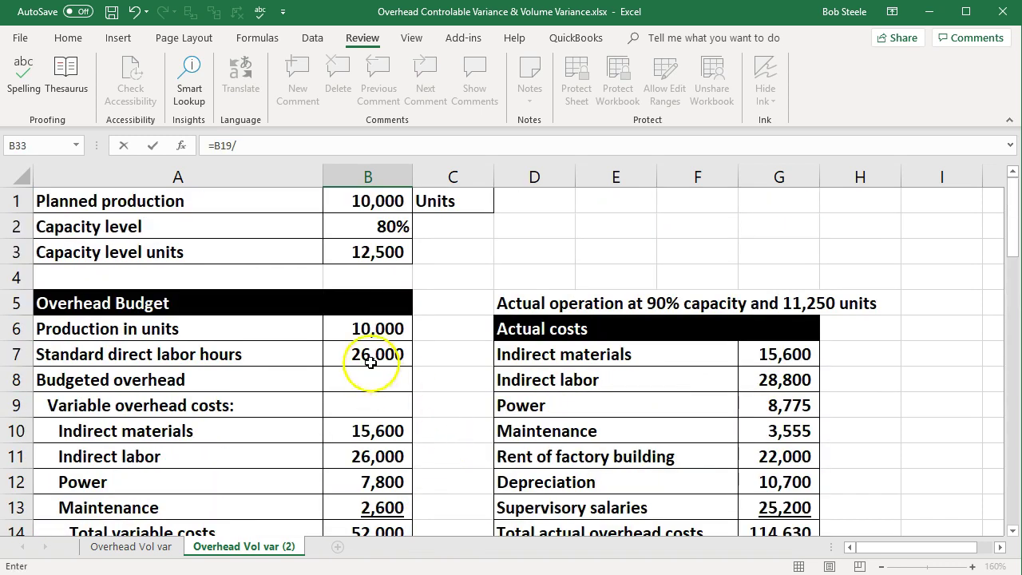
pyautogui.click(371, 362)
pyautogui.press('Escape')
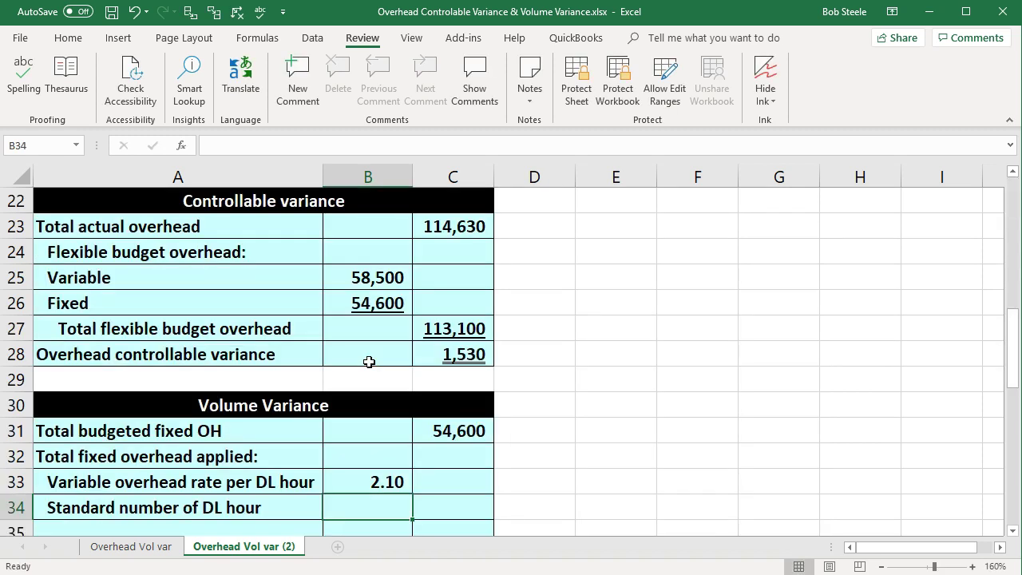
pyautogui.scroll(-1, 369, 362)
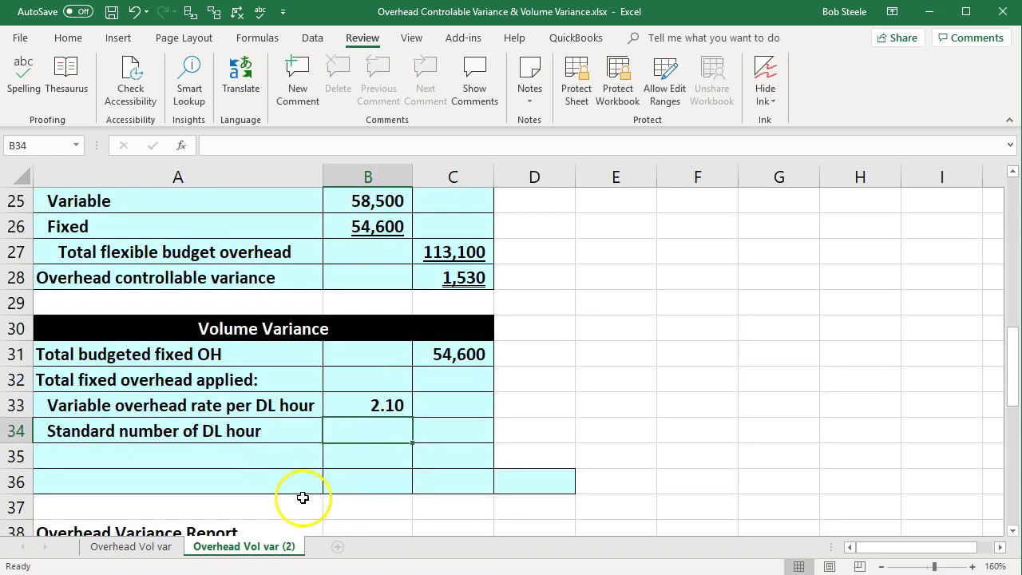
# Step: Work out the standard hours in Calculator by dividing 26000 by 10000 and multiplying by 11250, and close Calculator
pyautogui.scroll(7, 447, 491)
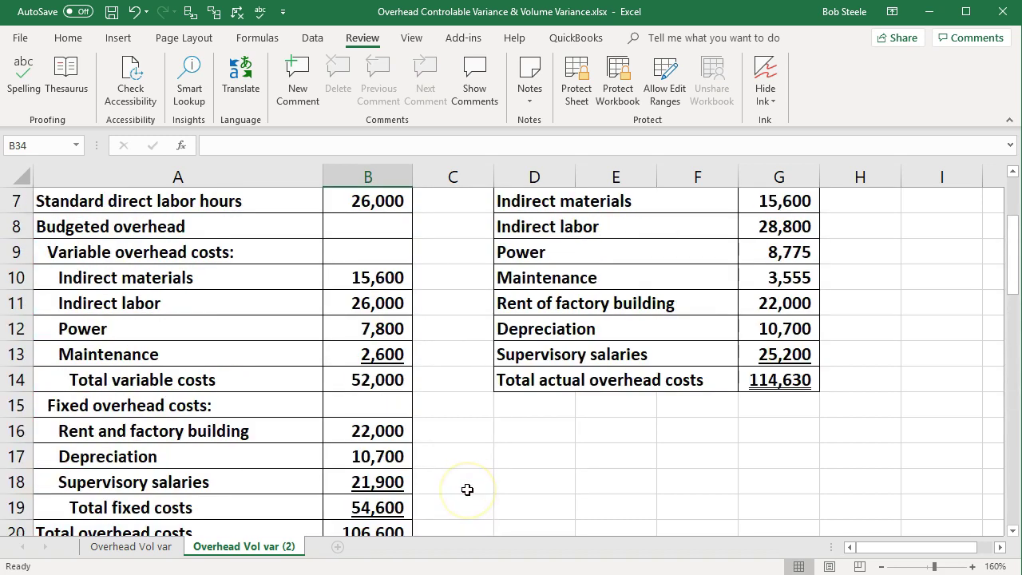
pyautogui.click(372, 280)
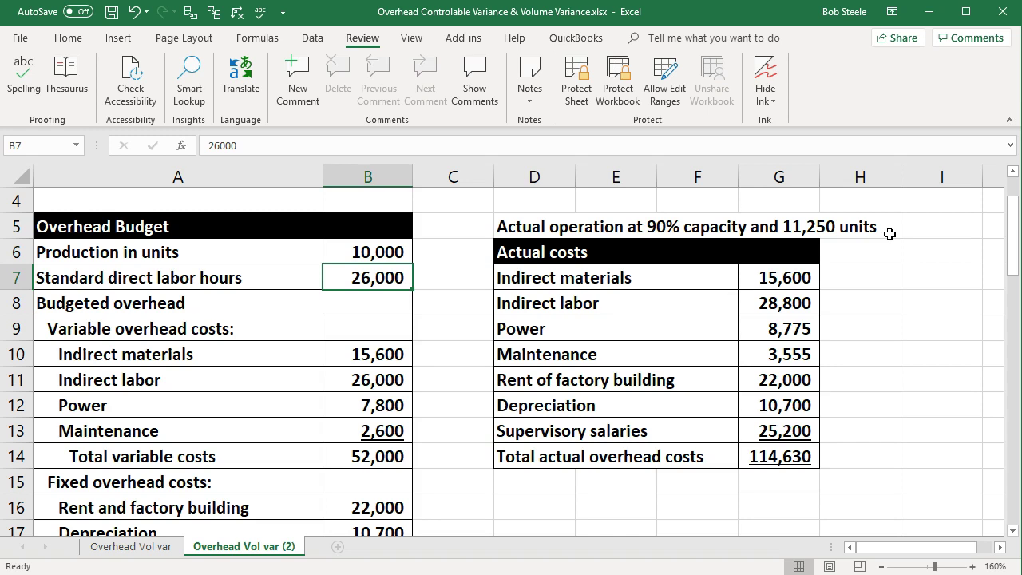
pyautogui.press('XF86Calculator')
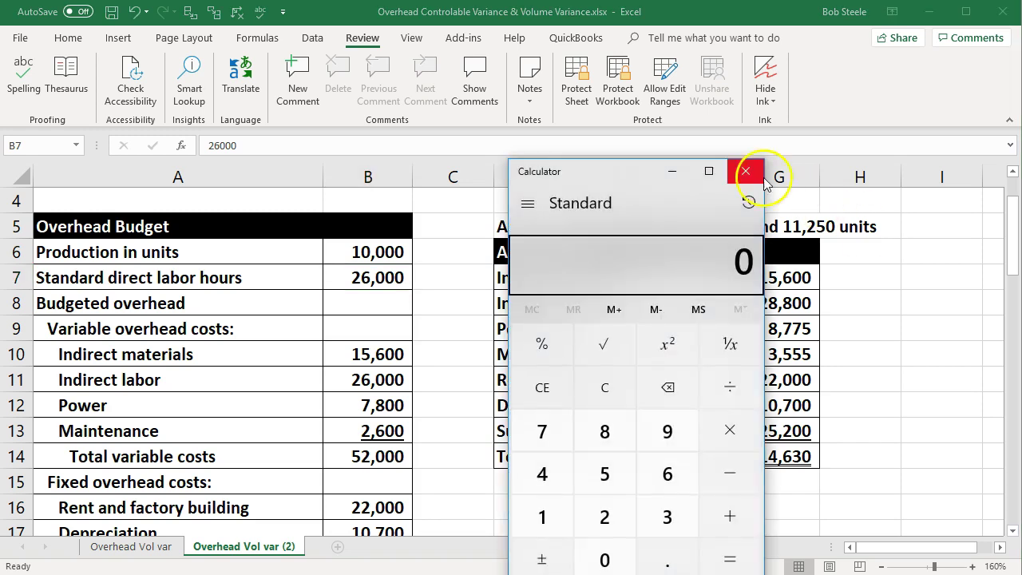
pyautogui.moveTo(559, 201); pyautogui.dragTo(635, 287)
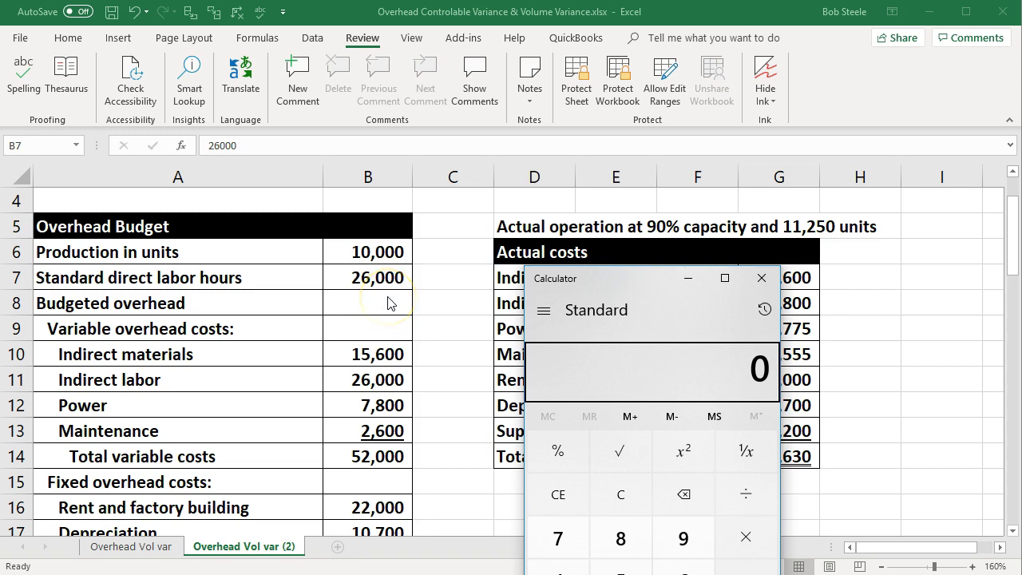
pyautogui.write('260000')
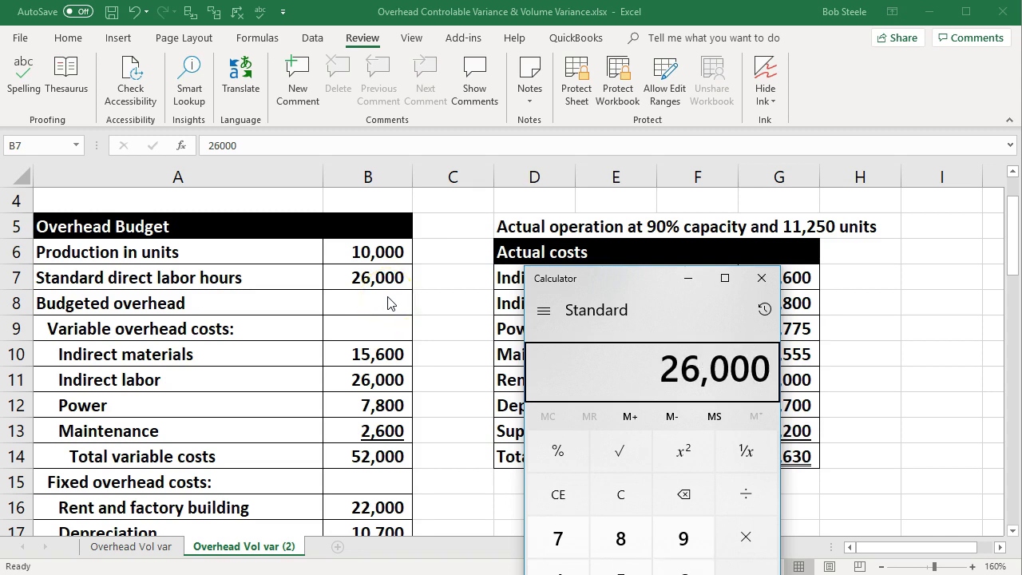
pyautogui.write('10000')
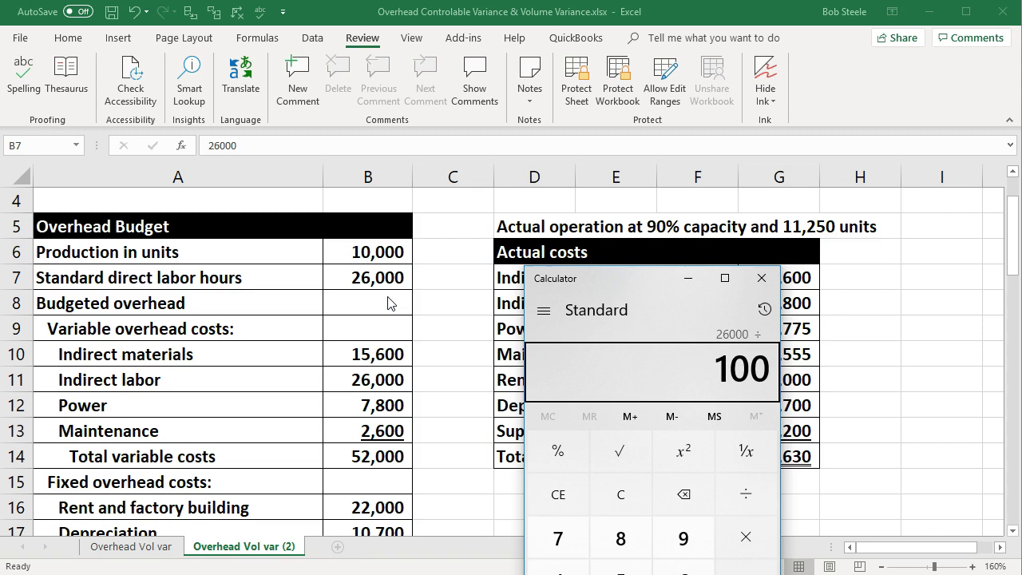
pyautogui.press('Return')
pyautogui.click(531, 401)
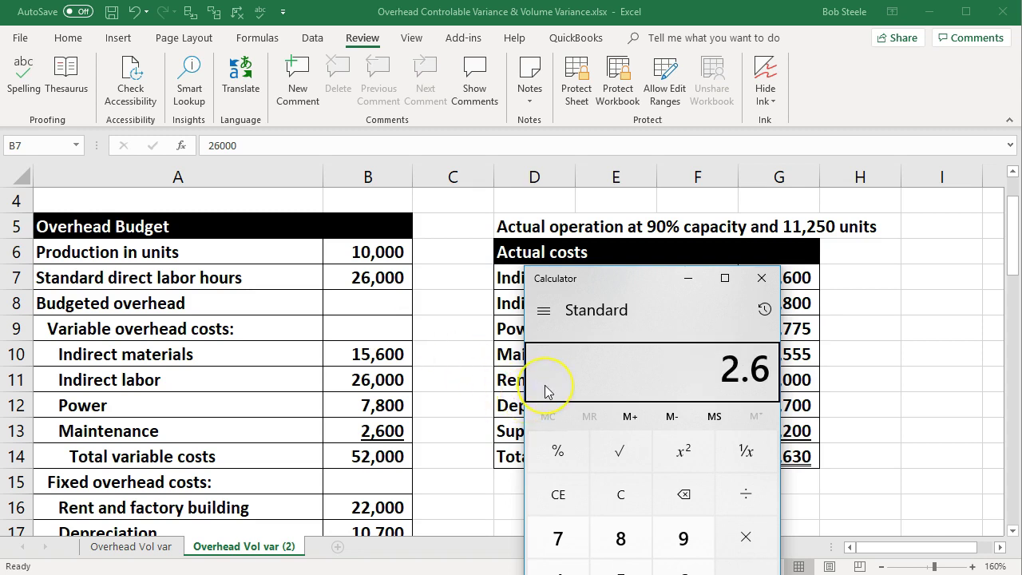
pyautogui.write('11250')
pyautogui.press('Return')
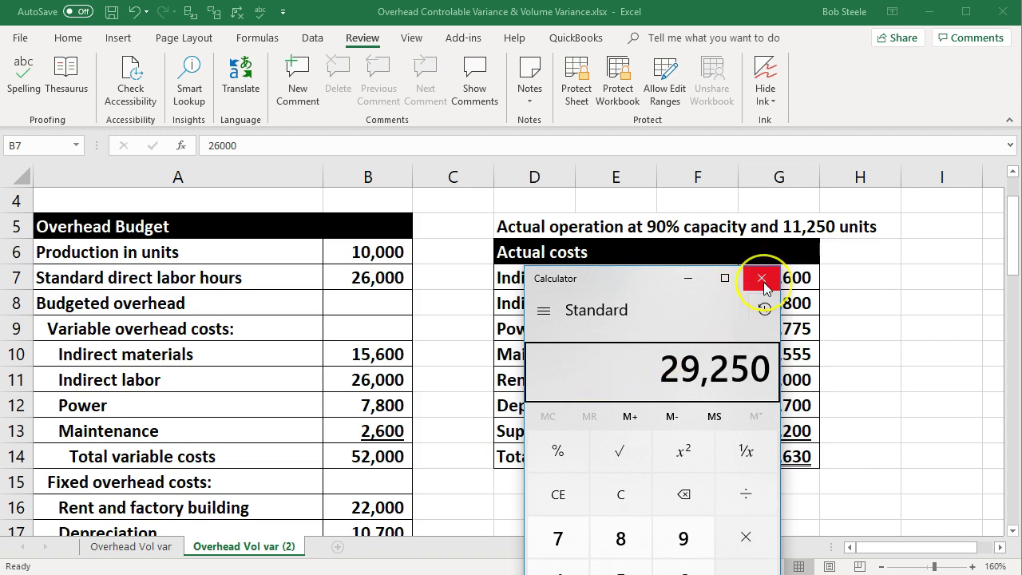
pyautogui.click(762, 278)
pyautogui.click(529, 380)
# Step: Fill the standard number of DL hours in B34 with the formula =B7/B6*11250
pyautogui.scroll(-7, 520, 399)
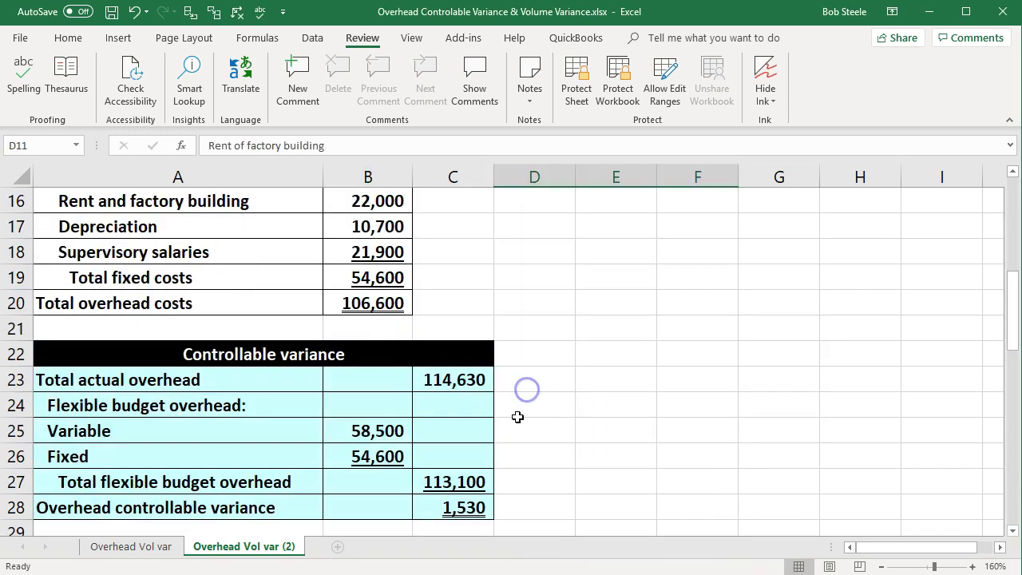
pyautogui.click(357, 427)
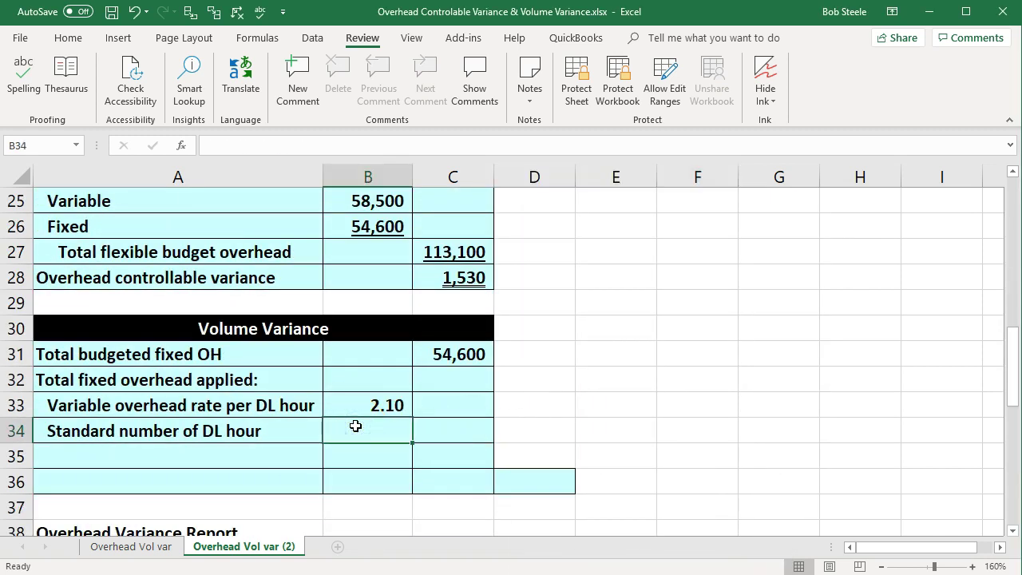
pyautogui.write('=')
pyautogui.scroll(1, 355, 425)
pyautogui.scroll(7, 355, 425)
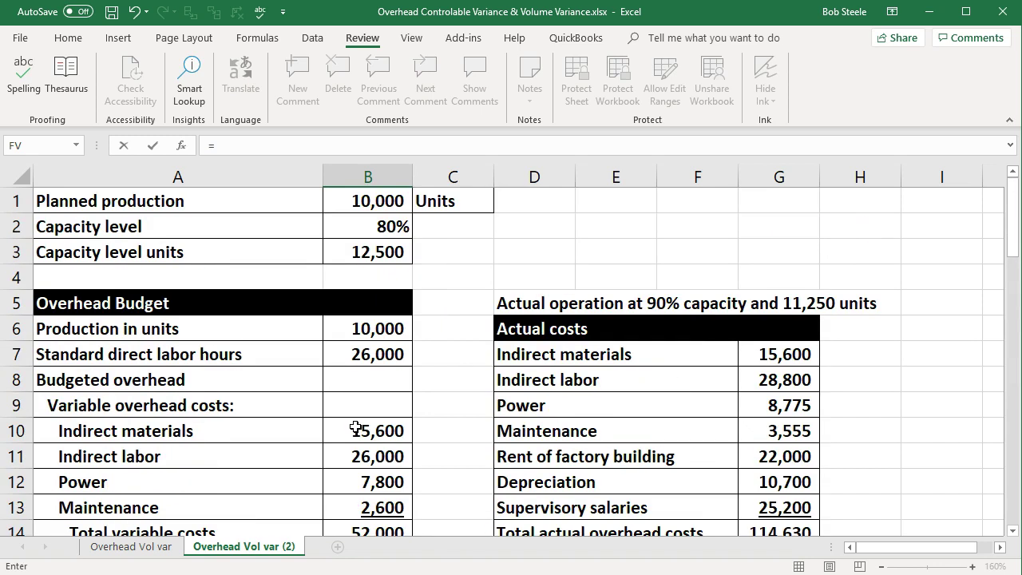
pyautogui.click(368, 357)
pyautogui.write('/')
pyautogui.click(371, 337)
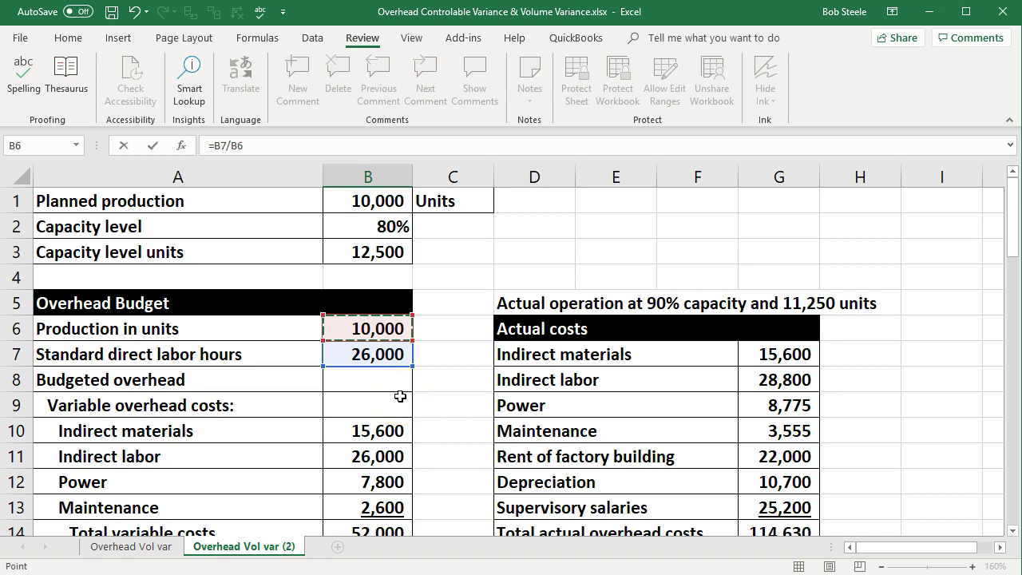
pyautogui.write('*')
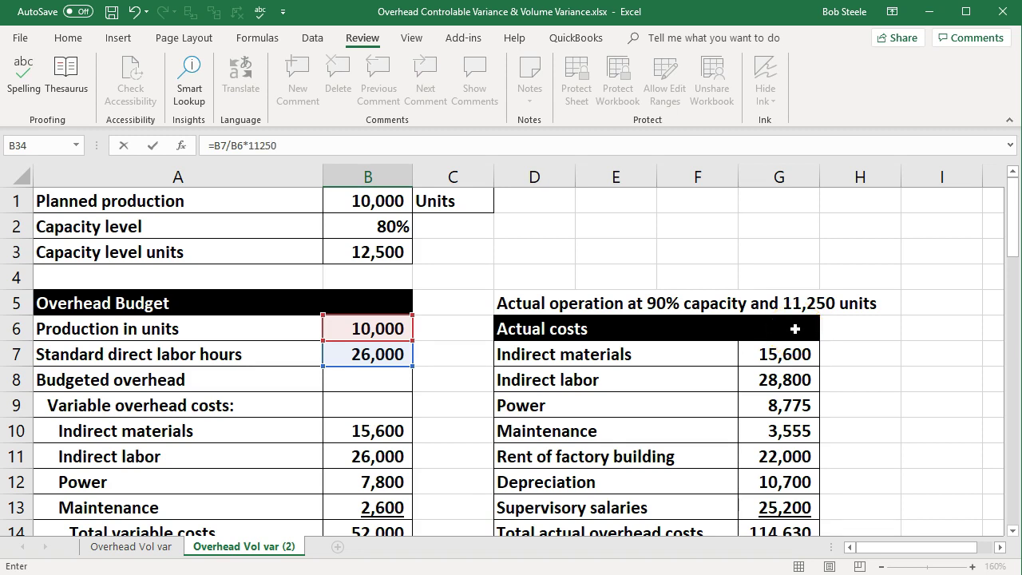
pyautogui.scroll(-8, 795, 328)
pyautogui.click(375, 406)
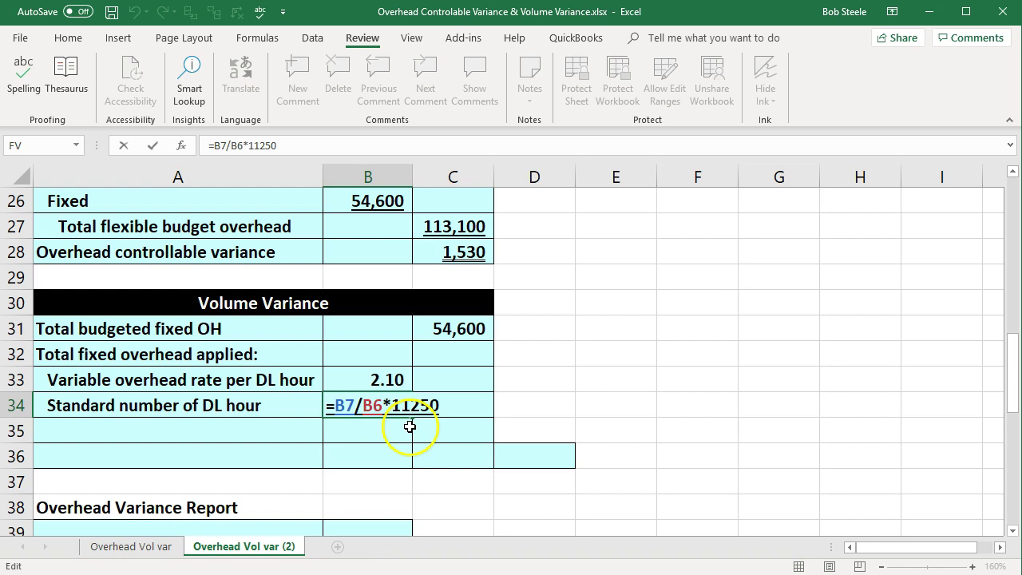
pyautogui.press('Return')
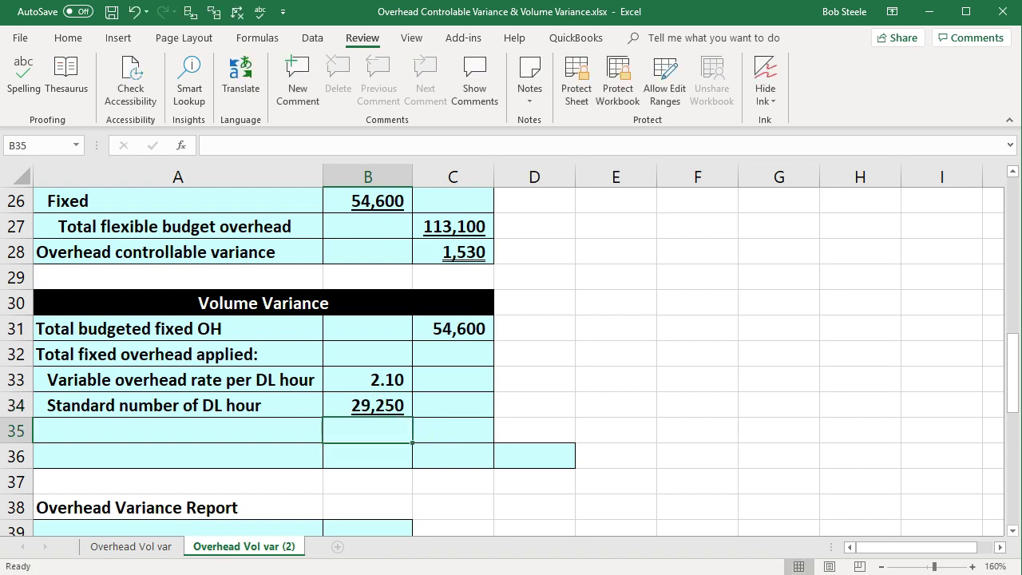
# Step: Paste the copied label "Total fixed overhead applied" into A35
pyautogui.hotkey('ctrl', 'c')
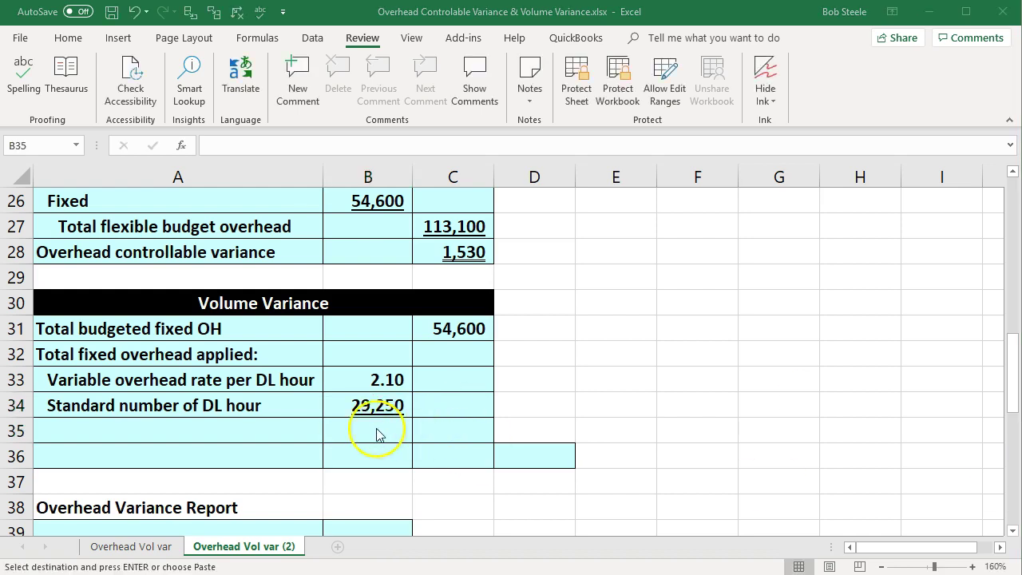
pyautogui.click(343, 438)
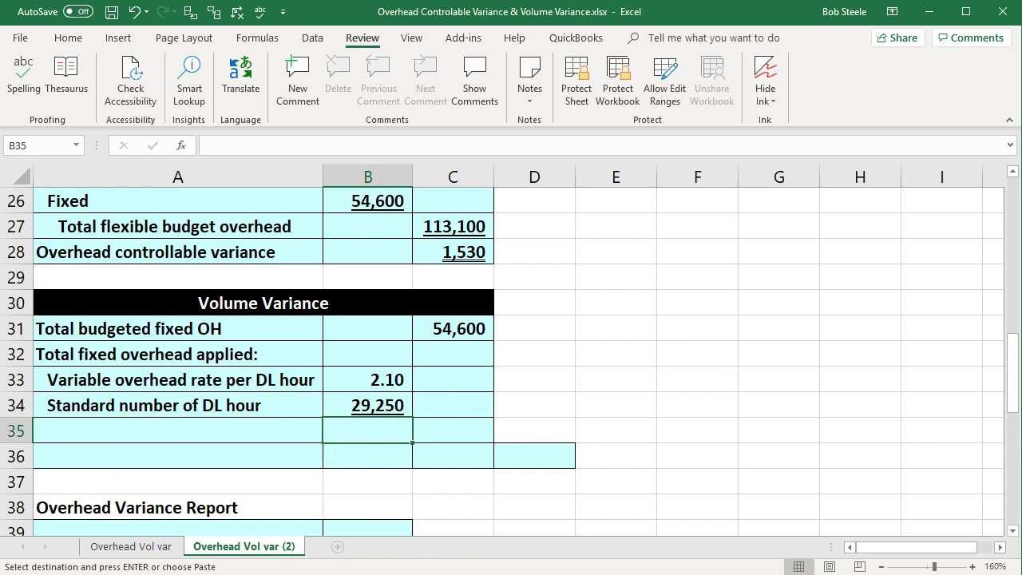
pyautogui.scroll(-1, 152, 435)
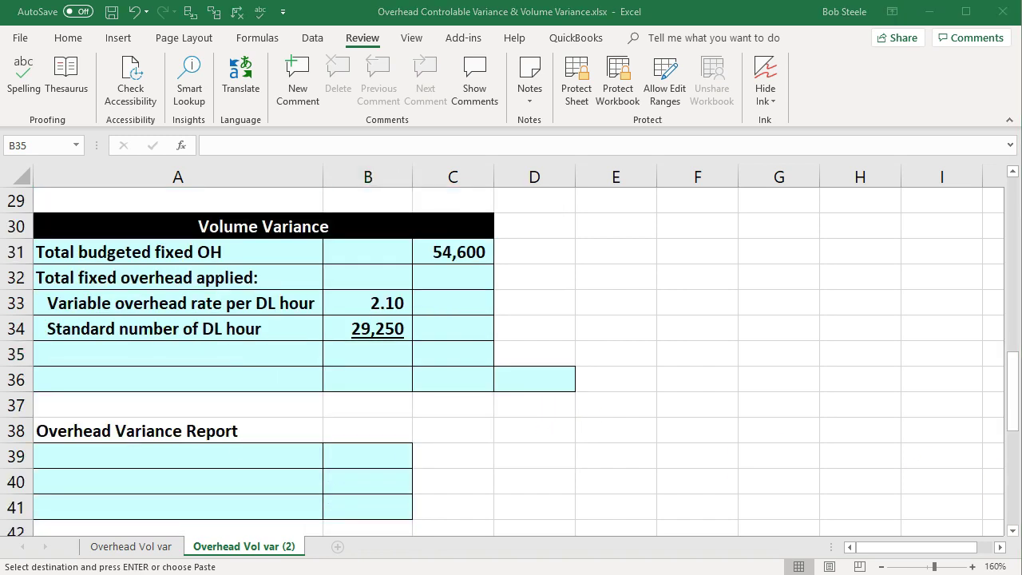
pyautogui.click(223, 350)
pyautogui.hotkey('ctrl', 'v')
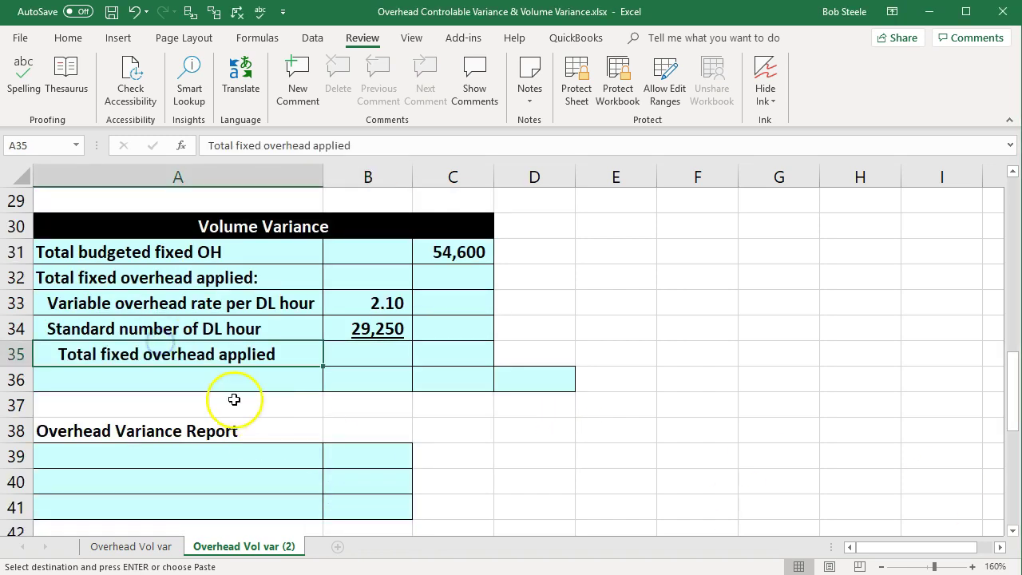
# Step: Calculate total fixed overhead applied in C35 by multiplying the rate in B33 by the standard hours in B34
pyautogui.click(432, 348)
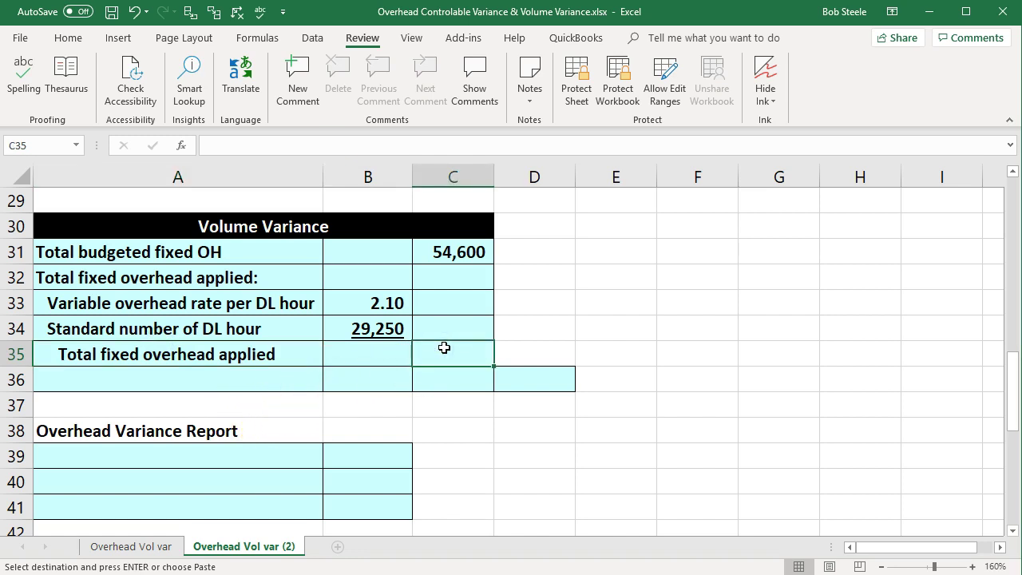
pyautogui.write('=')
pyautogui.click(371, 301)
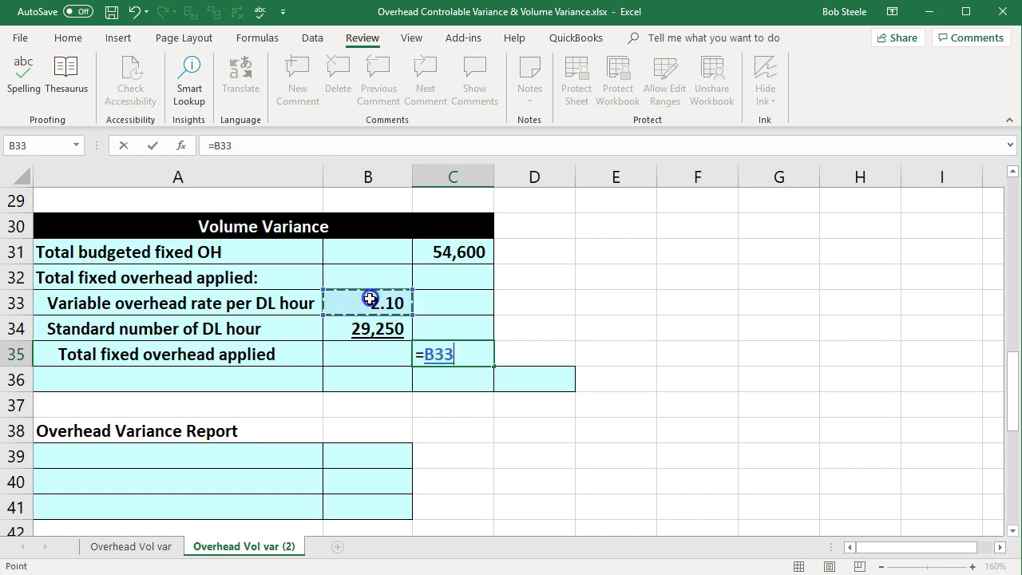
pyautogui.write('*')
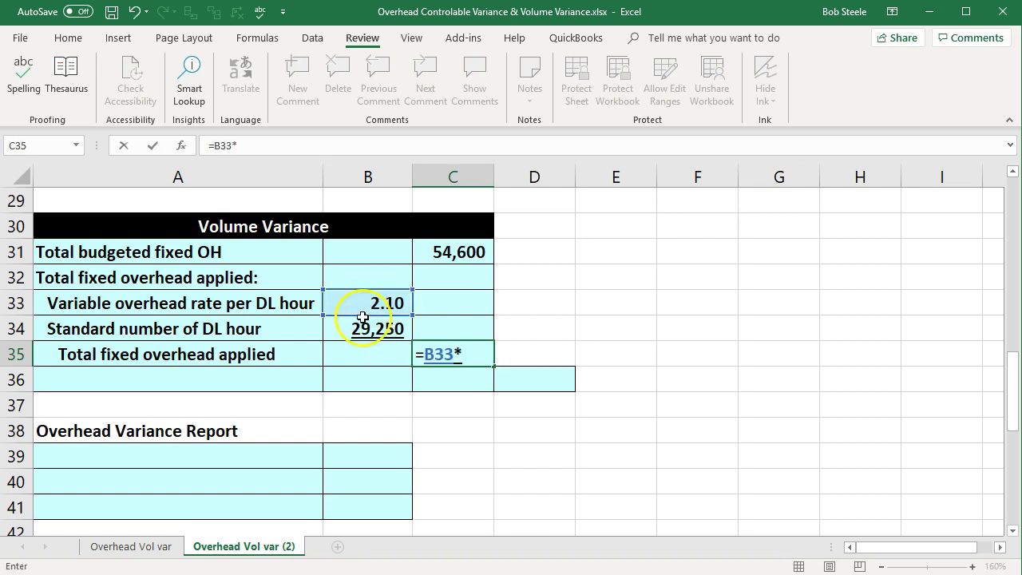
pyautogui.click(362, 327)
pyautogui.press('Return')
pyautogui.scroll(-1, 365, 330)
pyautogui.scroll(1, 431, 372)
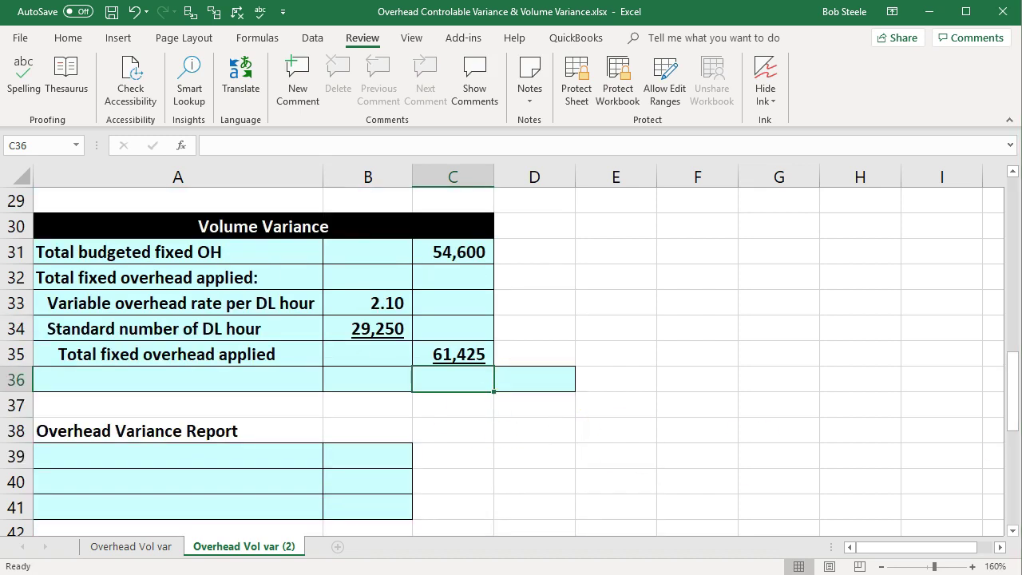
# Step: Calculate the variance in C36 by subtracting budgeted fixed overhead in C31 from applied overhead in C35
pyautogui.click(479, 378)
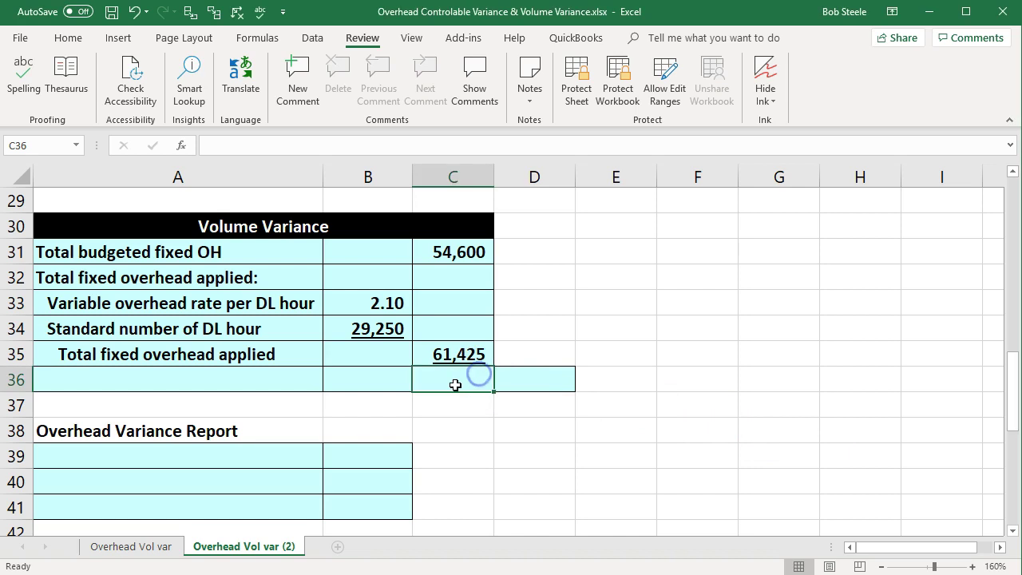
pyautogui.write('=')
pyautogui.click(464, 354)
pyautogui.write('-')
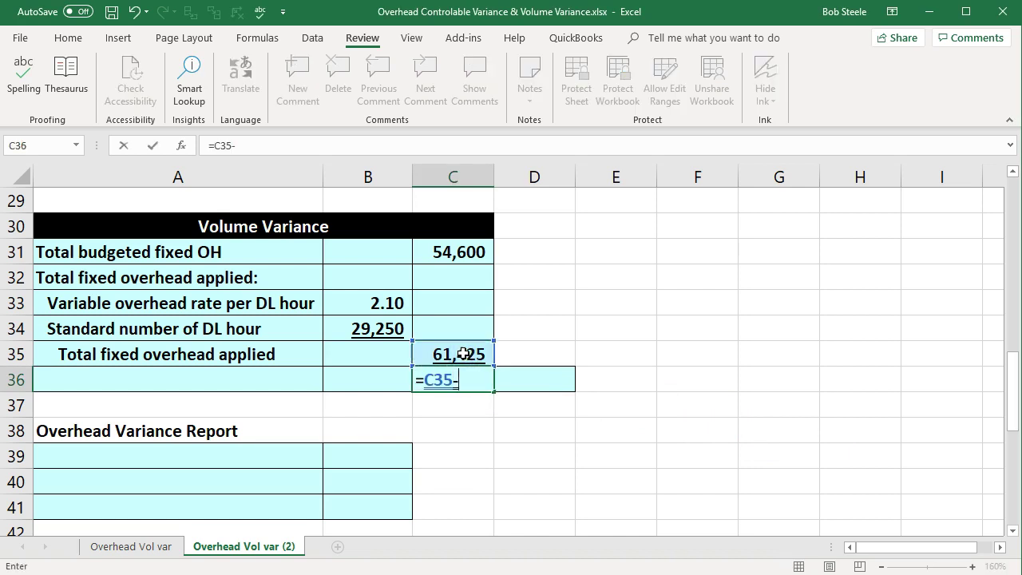
pyautogui.click(460, 252)
pyautogui.press('Return')
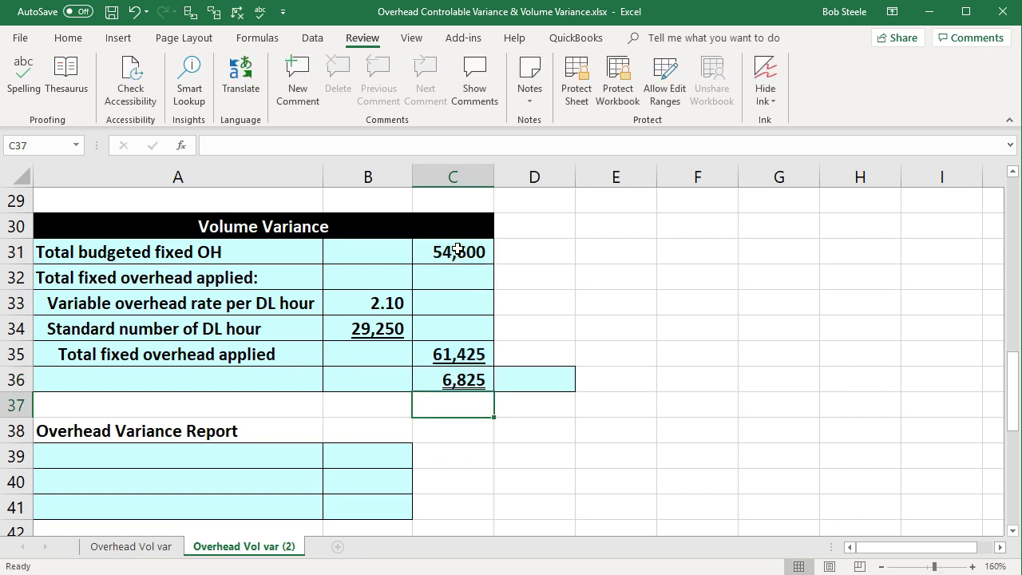
# Step: Review the formulas in C31, C35, B33 and C36 of the Volume Variance section
pyautogui.scroll(1, 456, 318)
pyautogui.click(463, 310)
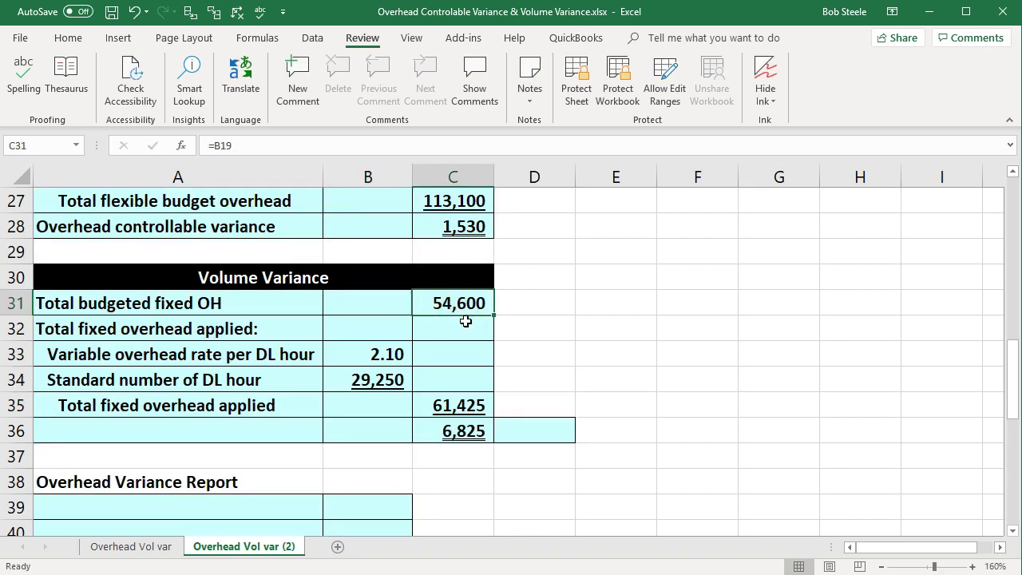
pyautogui.click(432, 409)
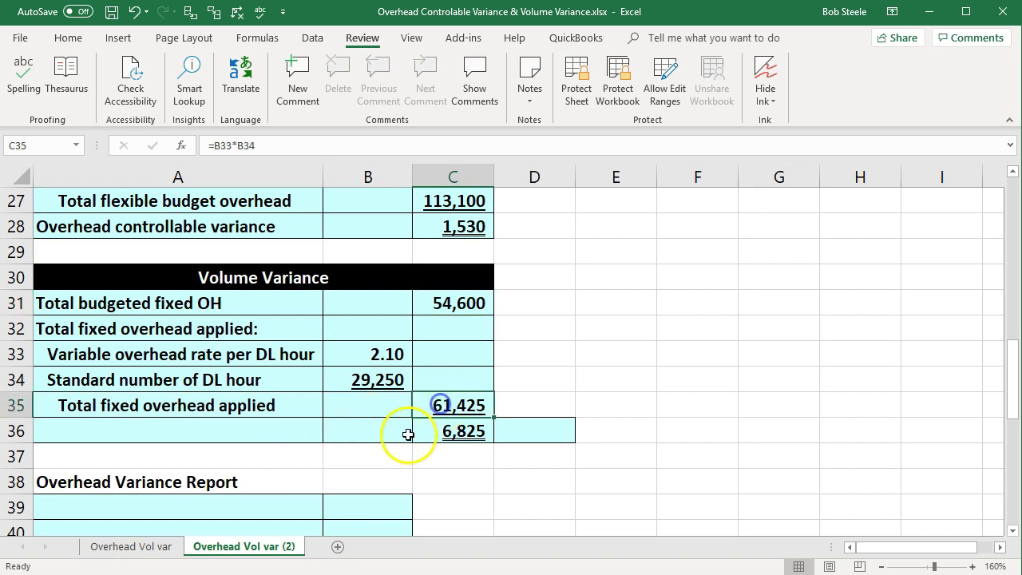
pyautogui.click(378, 356)
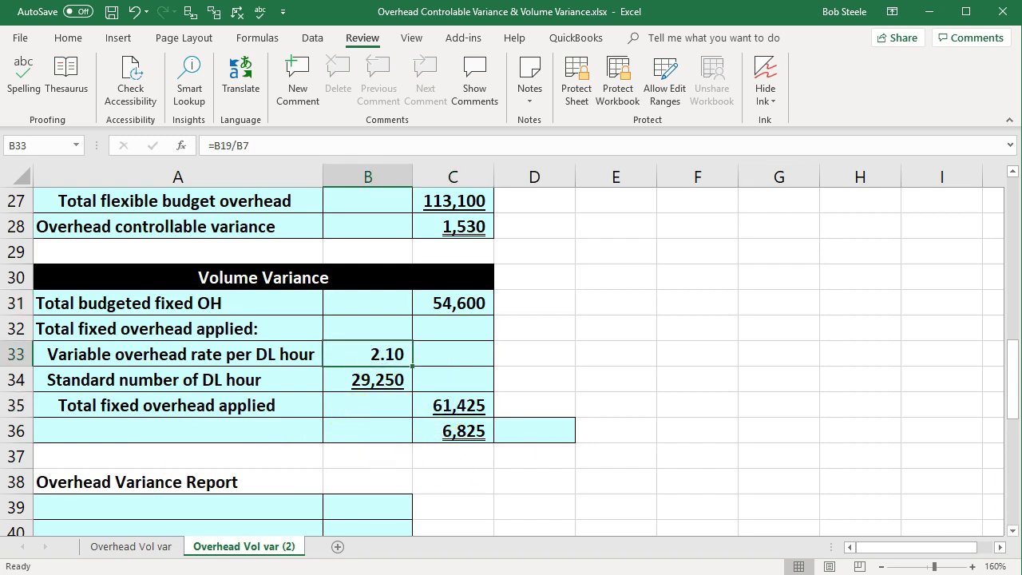
pyautogui.click(467, 441)
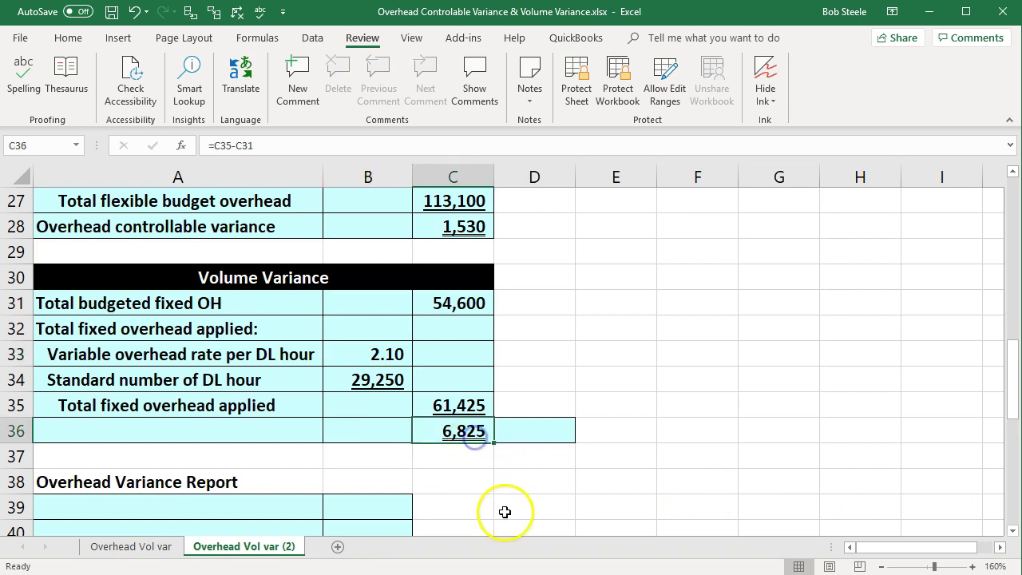
pyautogui.doubleClick(470, 431)
pyautogui.press('Return')
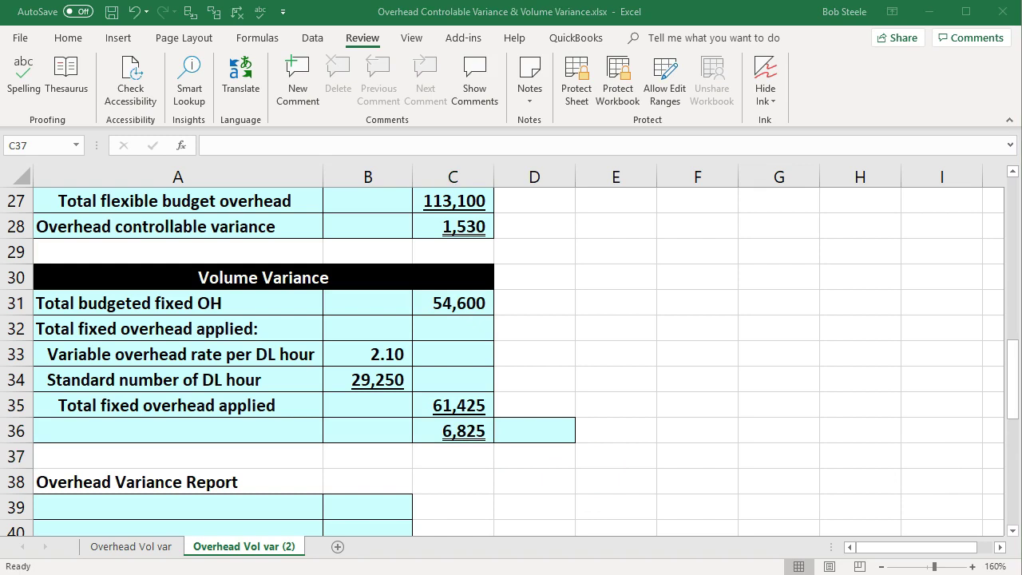
# Step: Enter the label "Volume Variance" in A36
pyautogui.click(714, 468)
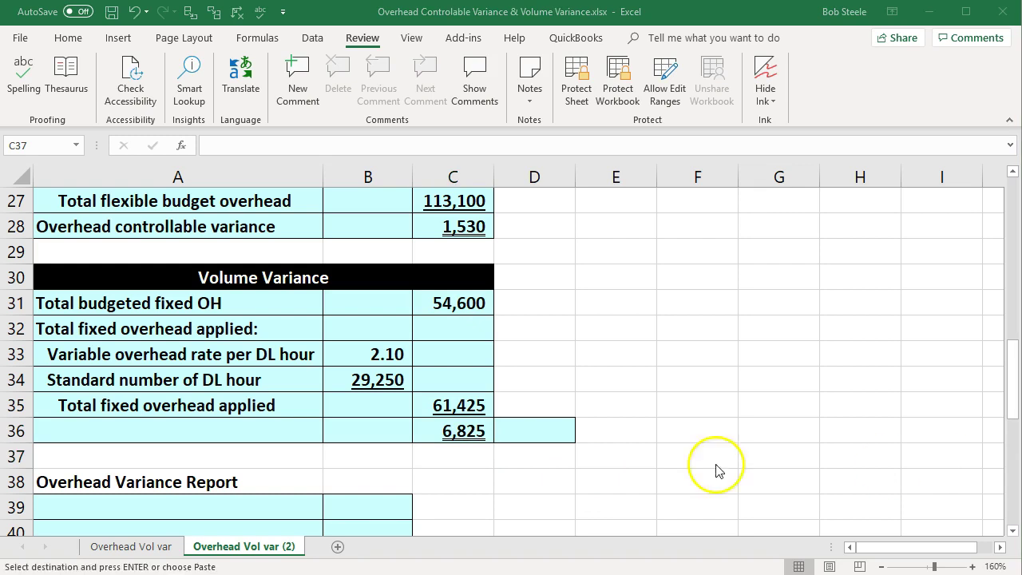
pyautogui.click(216, 421)
pyautogui.write('Volume Variance')
pyautogui.press('Escape')
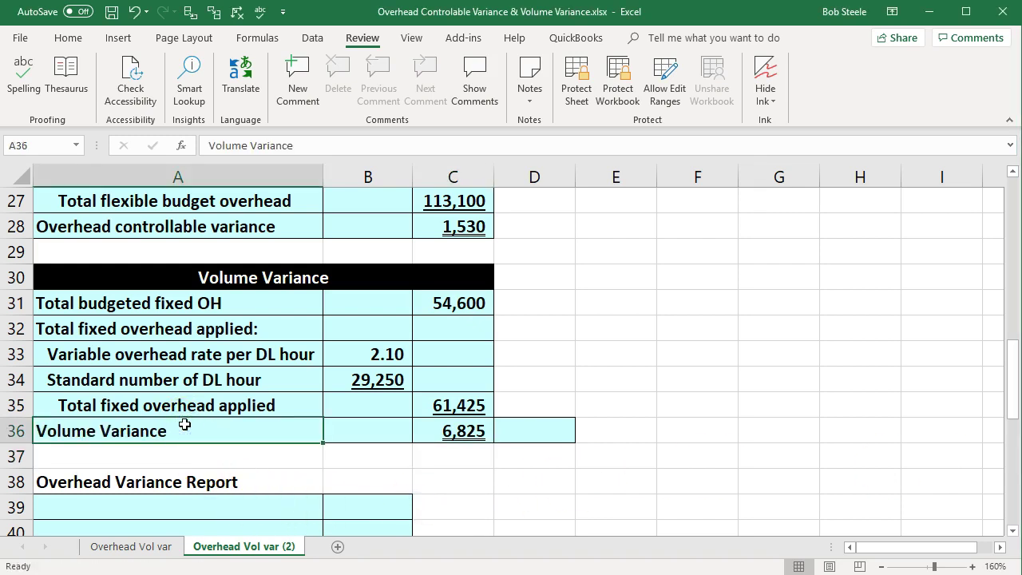
pyautogui.scroll(7, 337, 486)
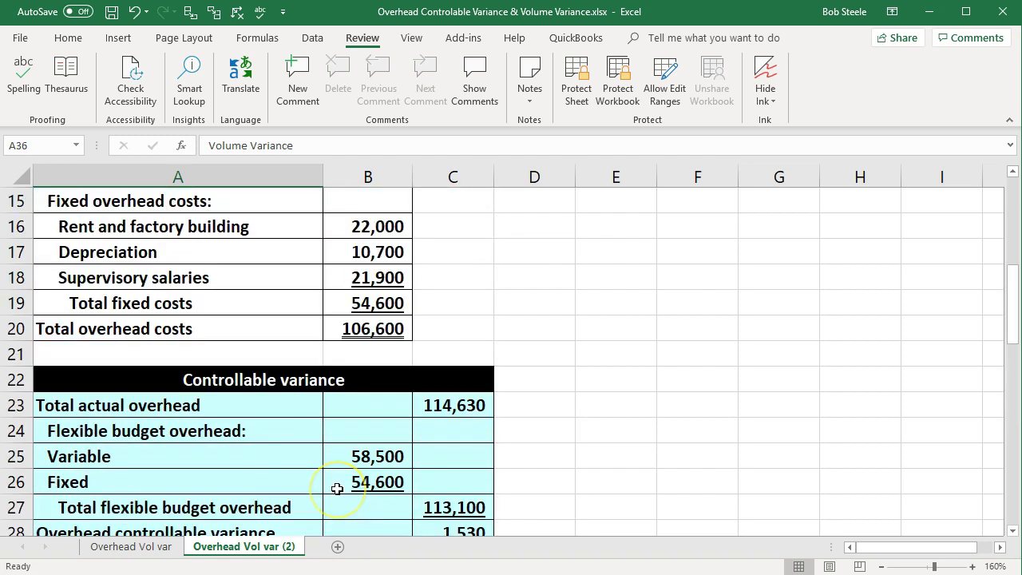
pyautogui.scroll(2, 337, 488)
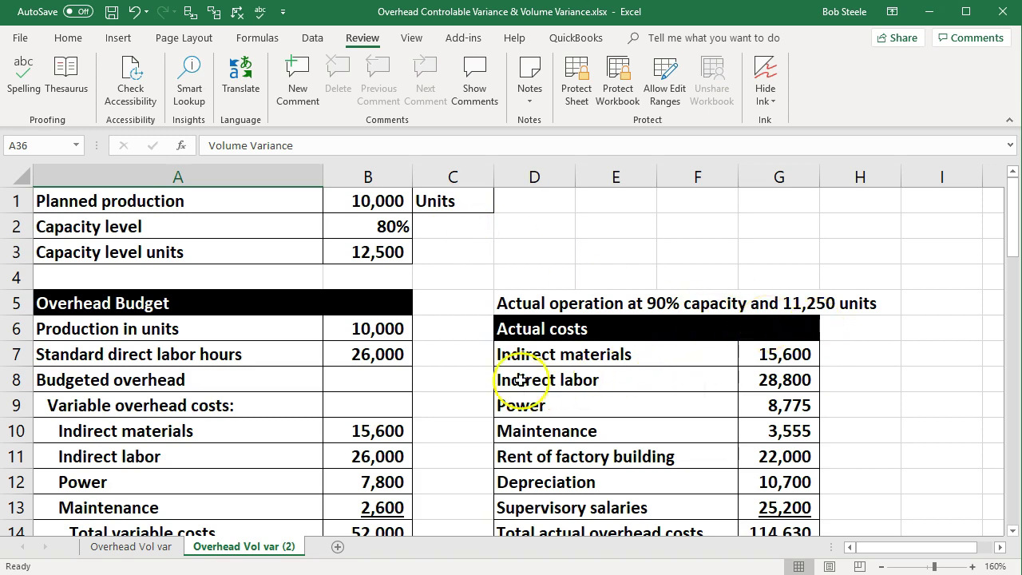
# Step: Mark the volume variance as favorable by entering "F" in D36
pyautogui.scroll(-9, 433, 405)
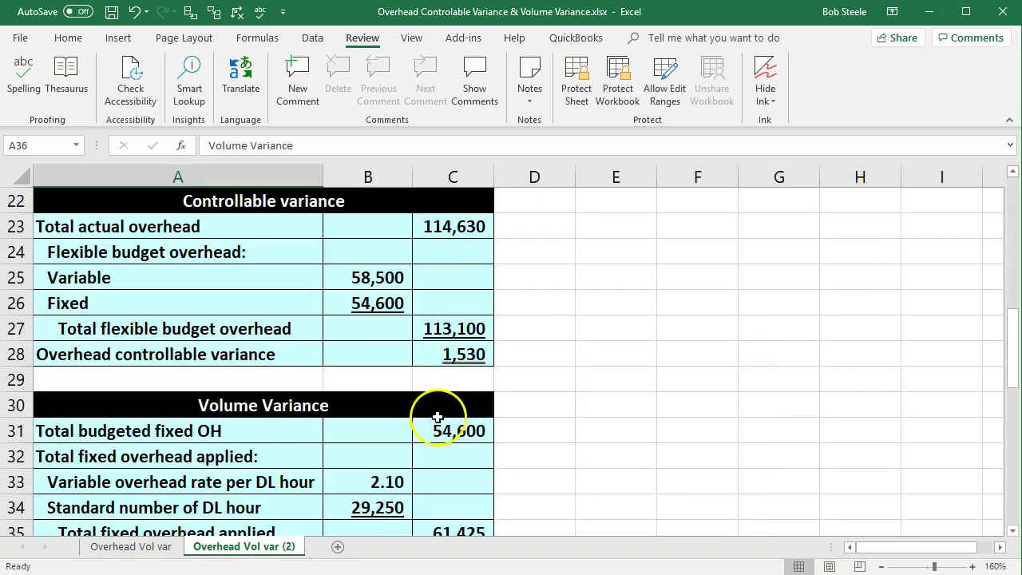
pyautogui.click(379, 328)
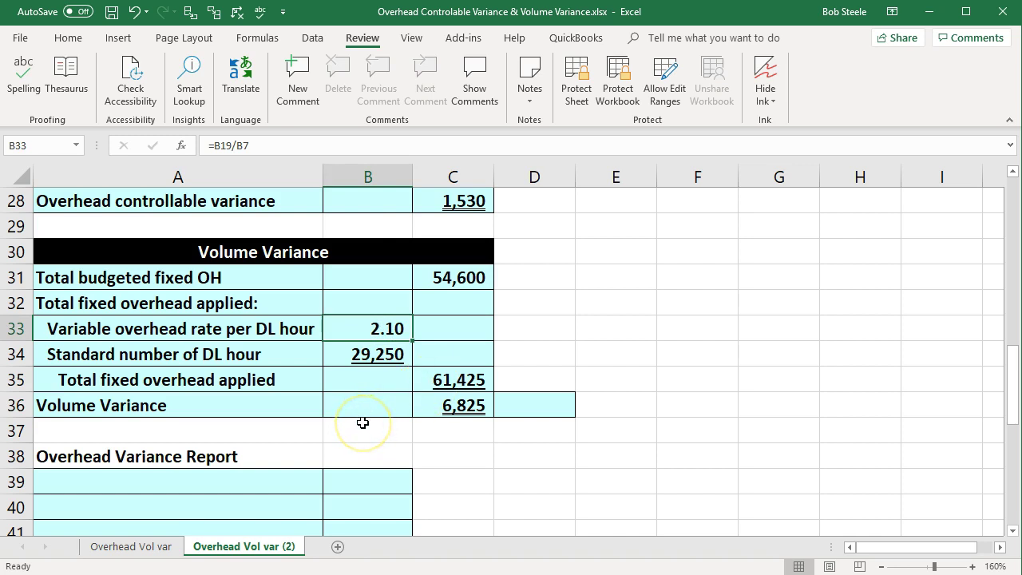
pyautogui.click(423, 403)
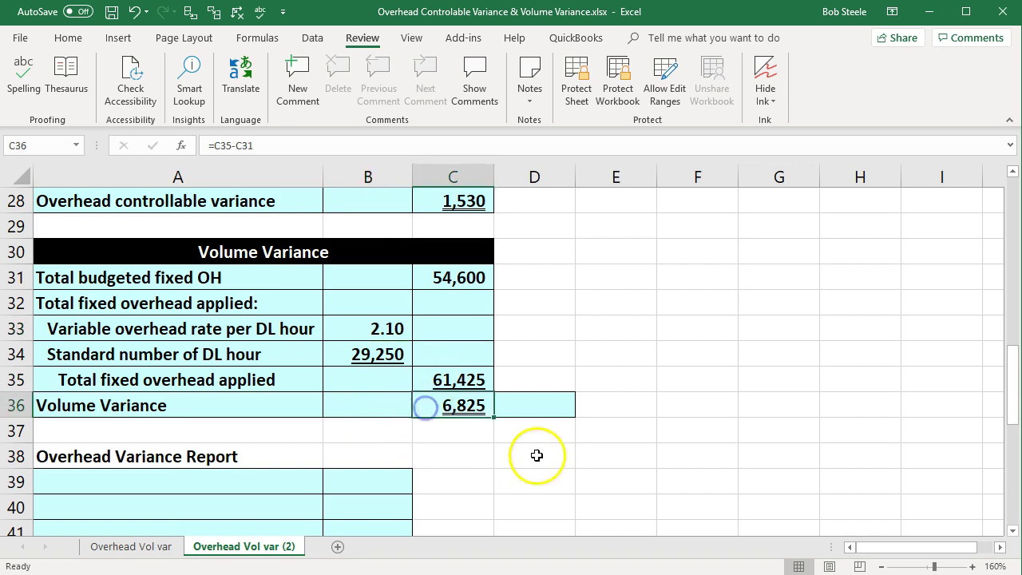
pyautogui.click(553, 411)
pyautogui.write('F')
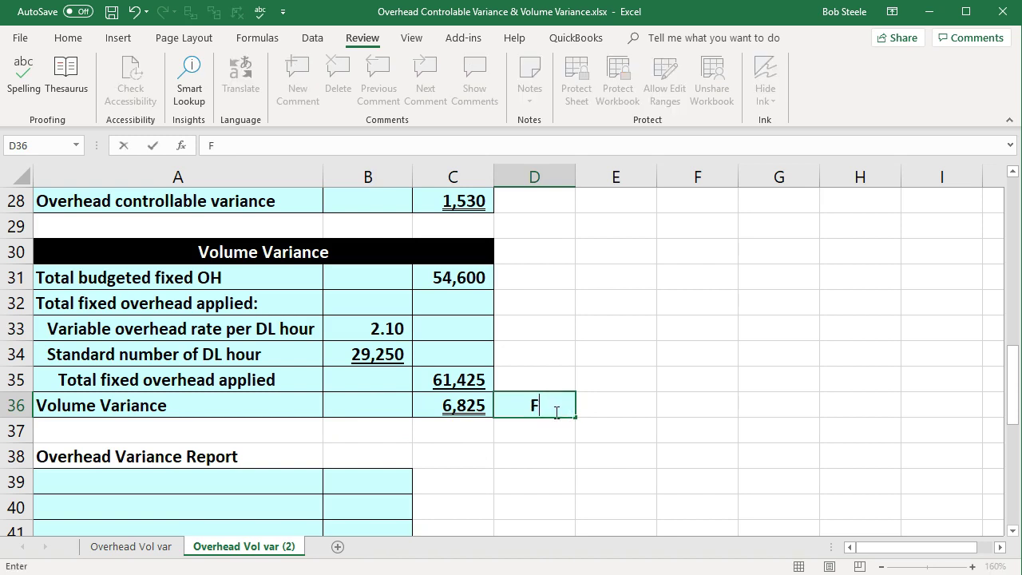
pyautogui.press('Return')
pyautogui.click(532, 452)
pyautogui.scroll(-2, 536, 457)
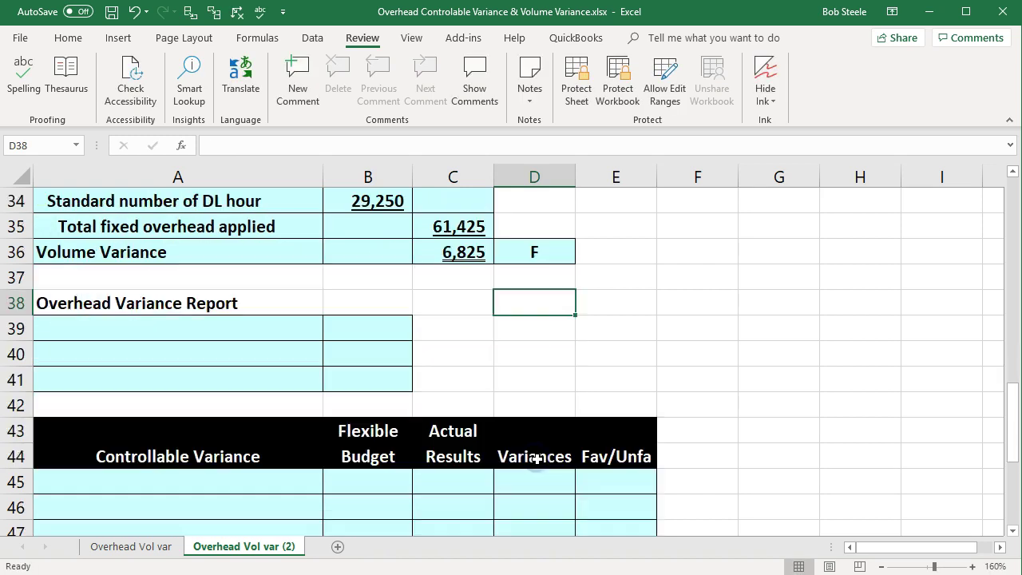
# Step: Add the label "Expected Production Volume" in A39 and link B39 to the capacity level percentage in B2
pyautogui.hotkey('alt', 'Tab')
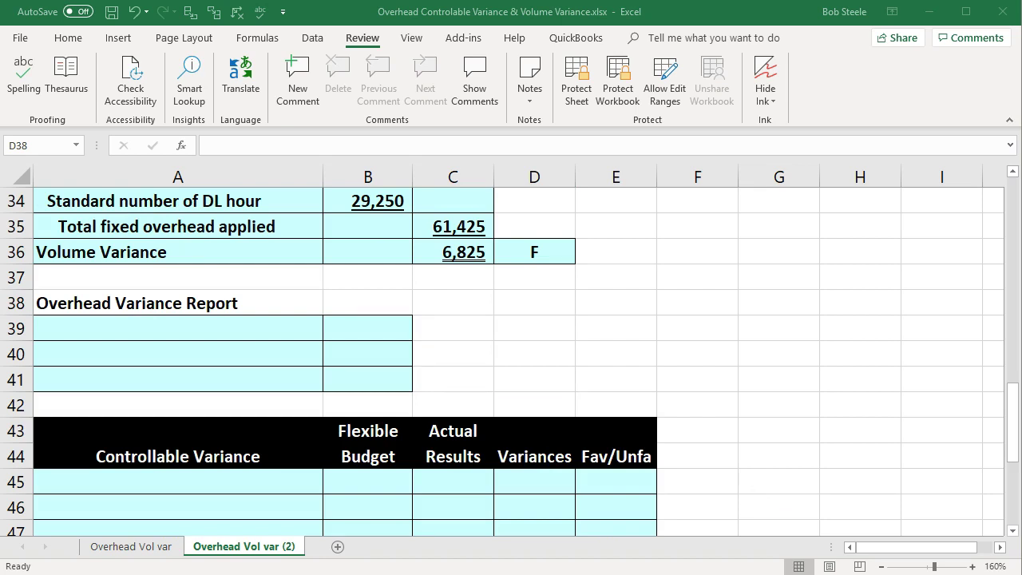
pyautogui.hotkey('alt', 'Tab')
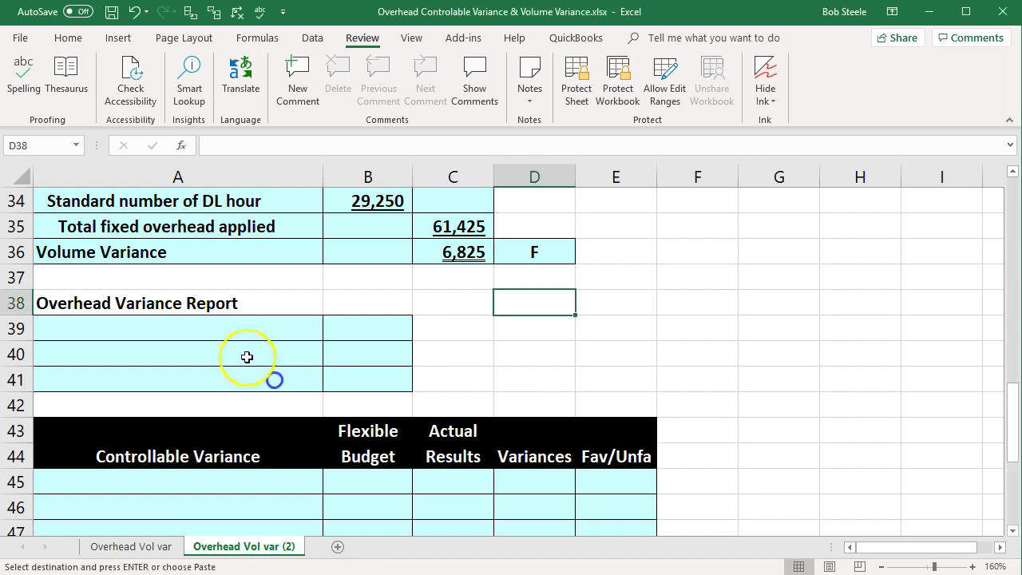
pyautogui.click(223, 330)
pyautogui.write('Expected Production Volume')
pyautogui.press('Right')
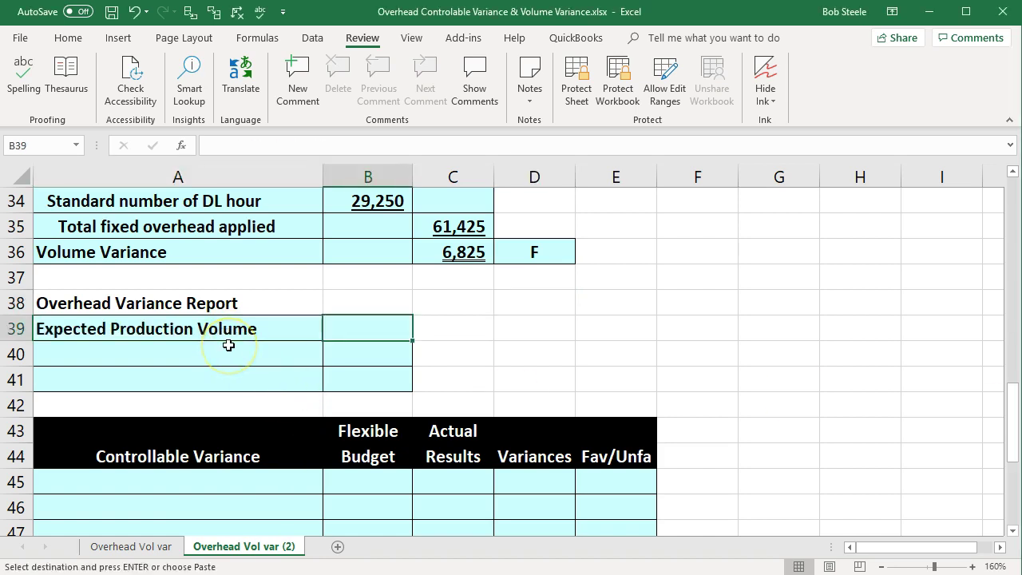
pyautogui.write('=')
pyautogui.scroll(11, 239, 327)
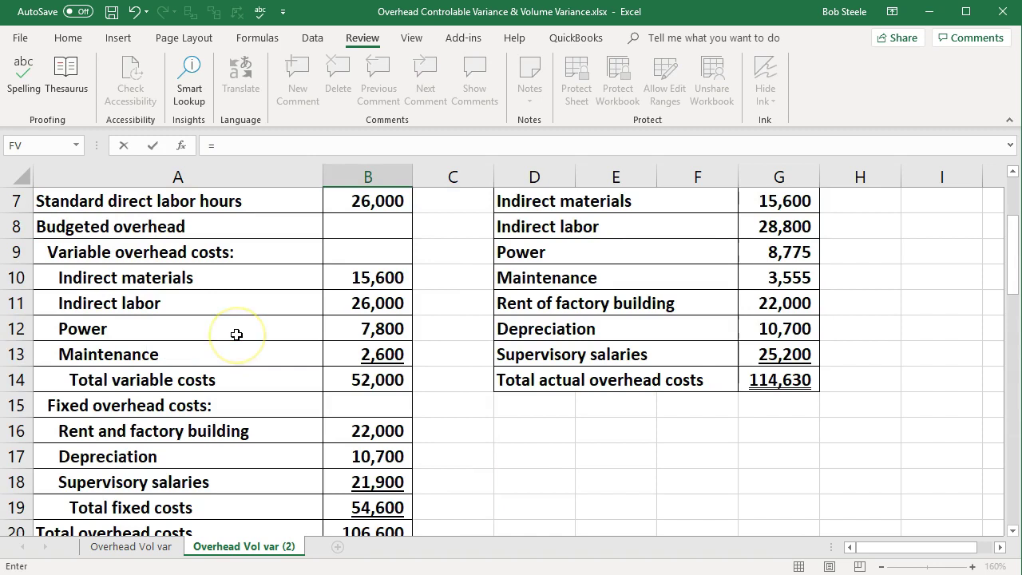
pyautogui.click(351, 227)
pyautogui.press('Return')
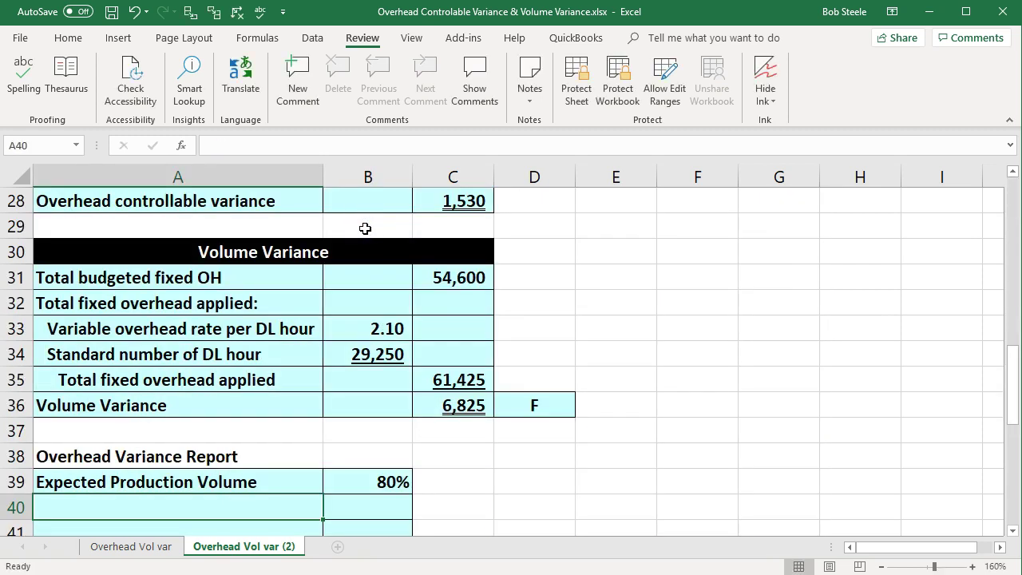
# Step: Add the label "Production level achieved" in A40 and enter .9 in B40
pyautogui.hotkey('ctrl', 'c')
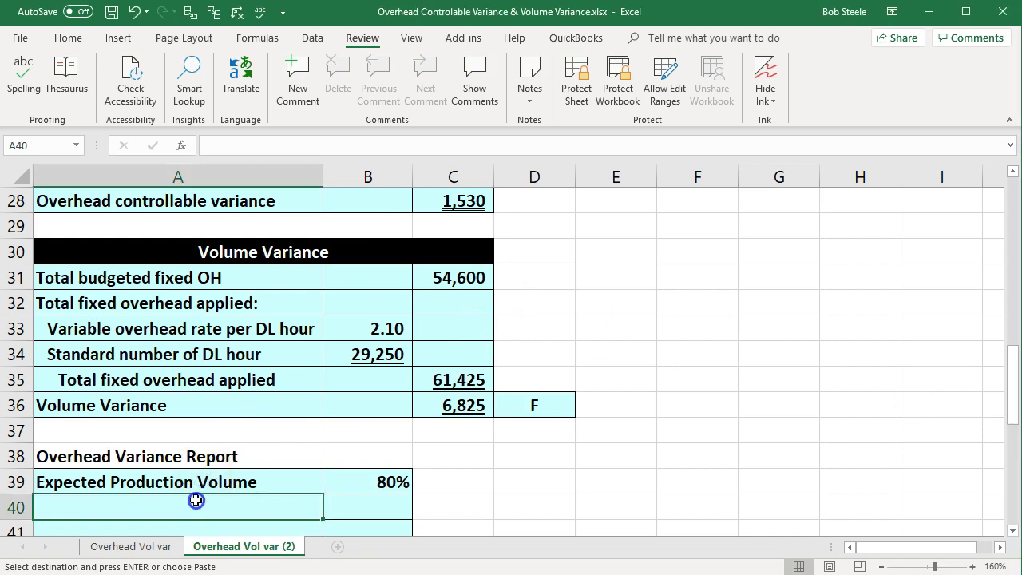
pyautogui.hotkey('ctrl', 'v')
pyautogui.press('Tab')
pyautogui.scroll(-1, 313, 433)
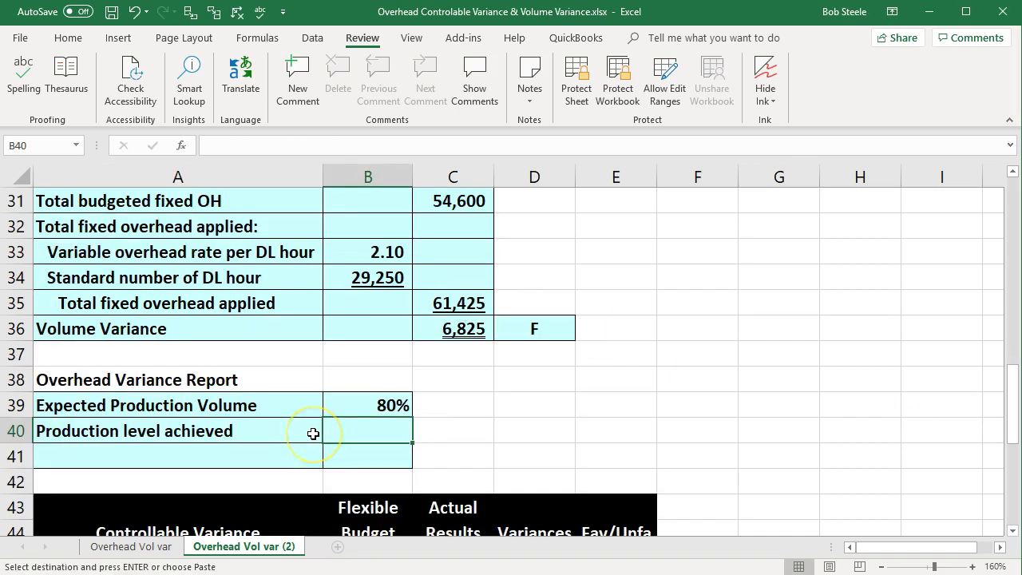
pyautogui.write('.9')
pyautogui.press('Return')
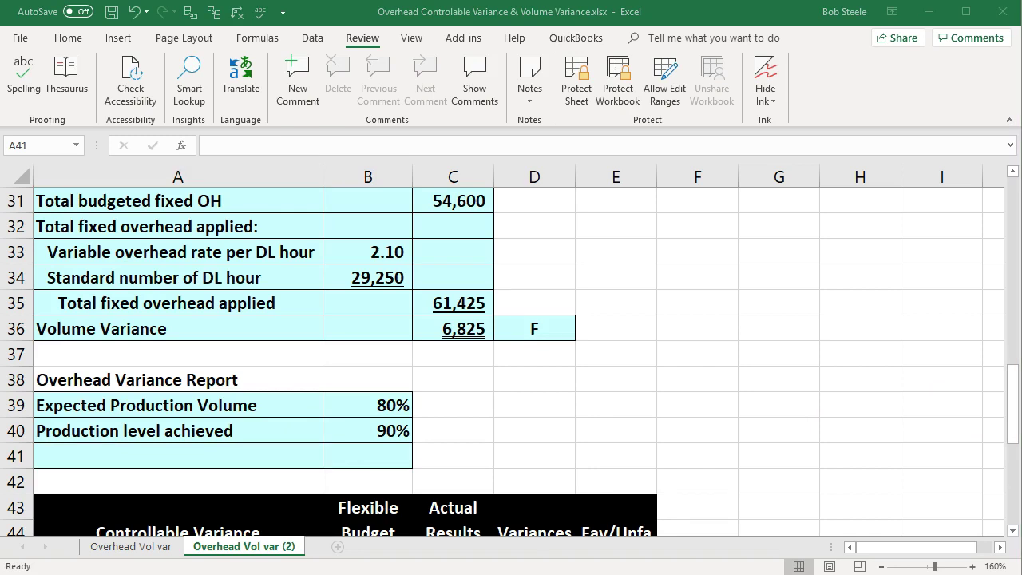
# Step: Add the label "Volume variance" in A41 and link B41 to the volume variance in C36
pyautogui.hotkey('ctrl', 'v')
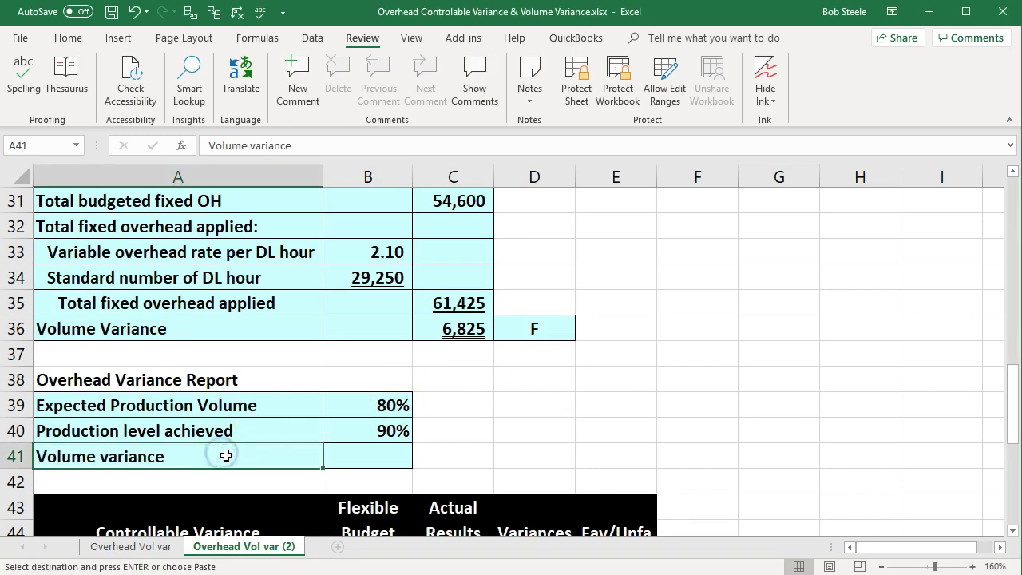
pyautogui.click(400, 462)
pyautogui.write('=')
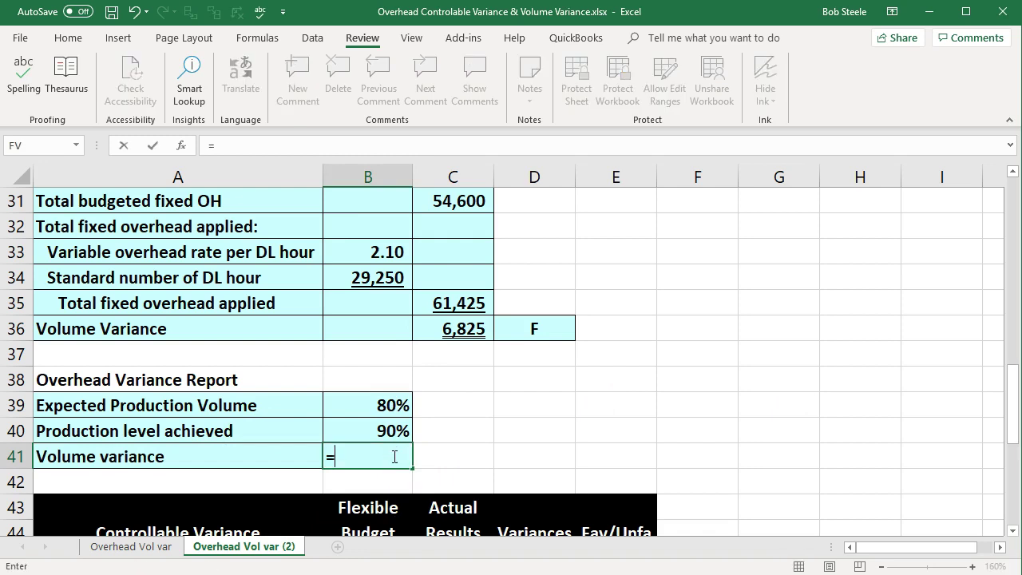
pyautogui.moveTo(464, 329); pyautogui.dragTo(474, 365)
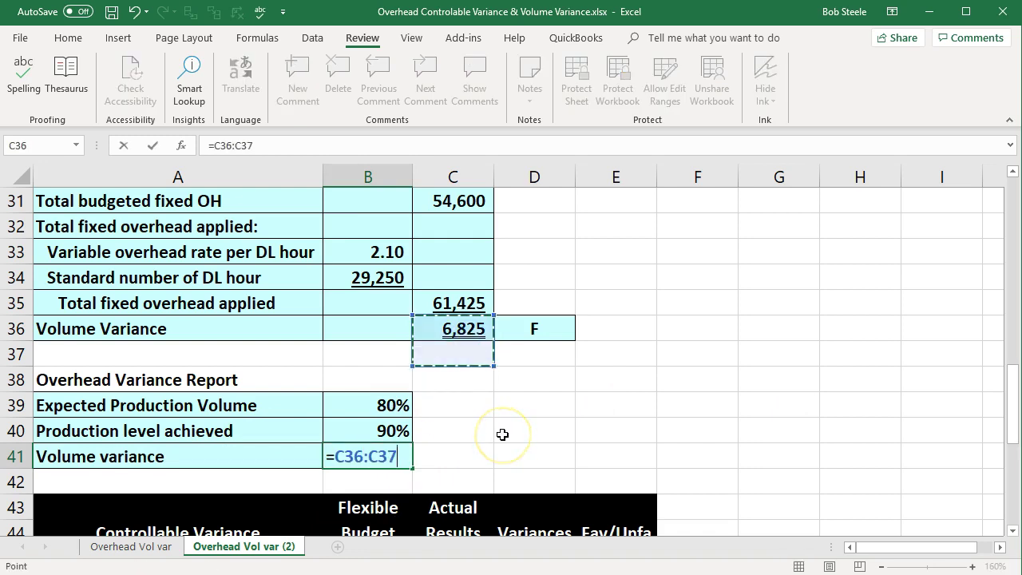
pyautogui.hotkey('shift', 'Up')
pyautogui.press('Return')
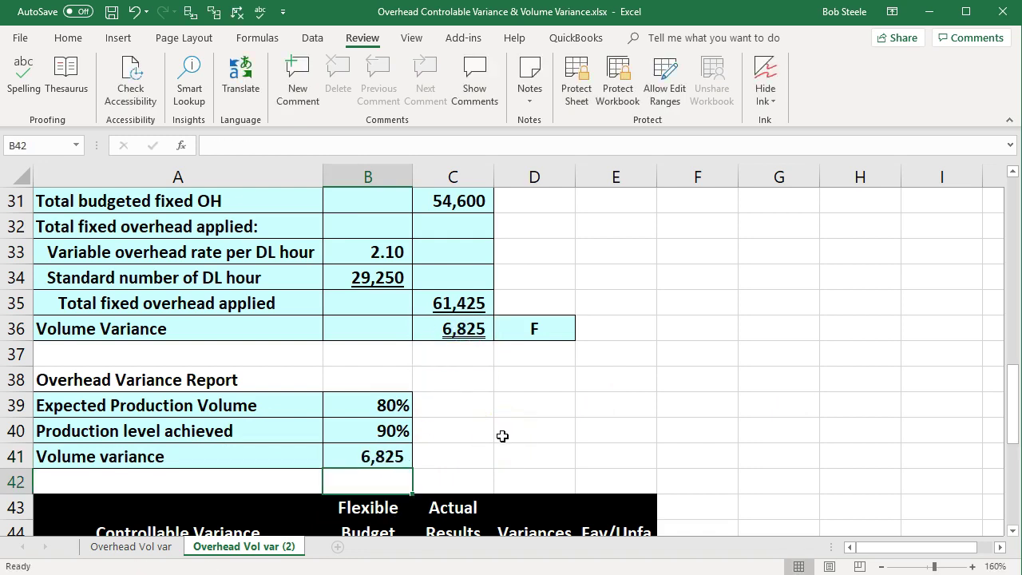
# Step: Enter the heading "Variable overhead costs:" in A45 of the Controllable Variance table
pyautogui.scroll(-2, 501, 436)
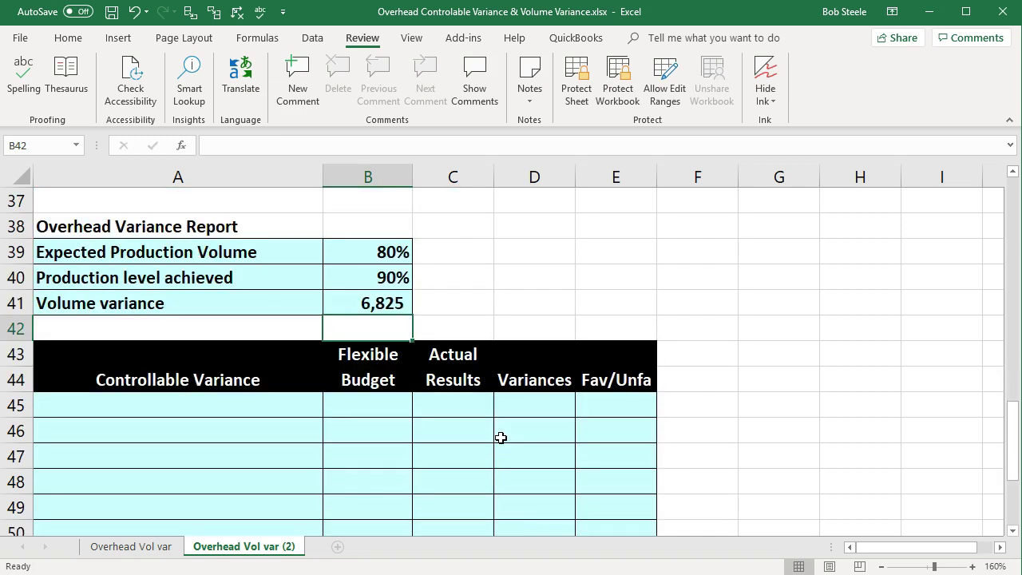
pyautogui.click(529, 489)
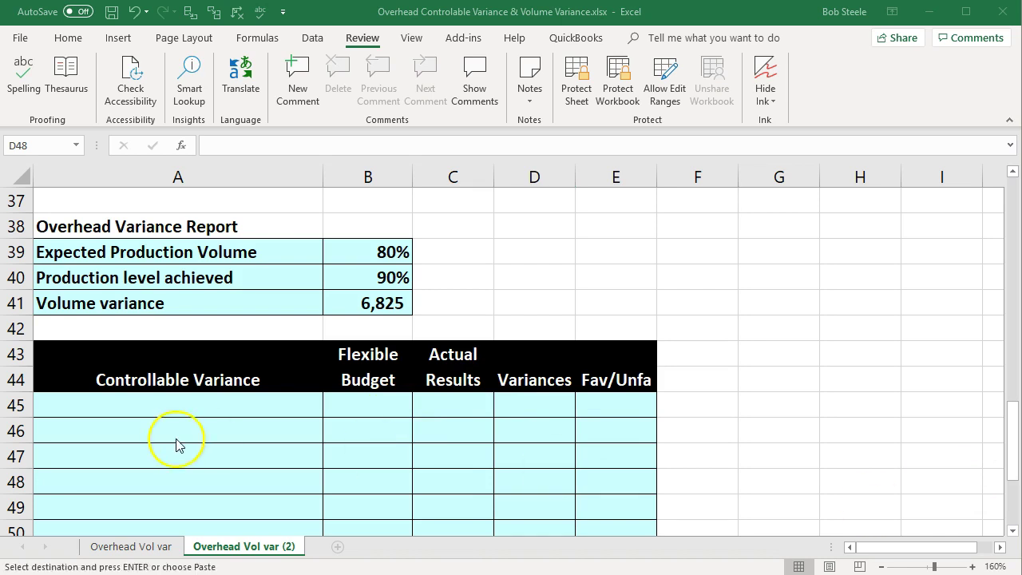
pyautogui.click(183, 404)
pyautogui.hotkey('ctrl', 'v')
# Step: Link A46 to the Indirect materials label in A10 and fill the formula down through A49
pyautogui.click(141, 431)
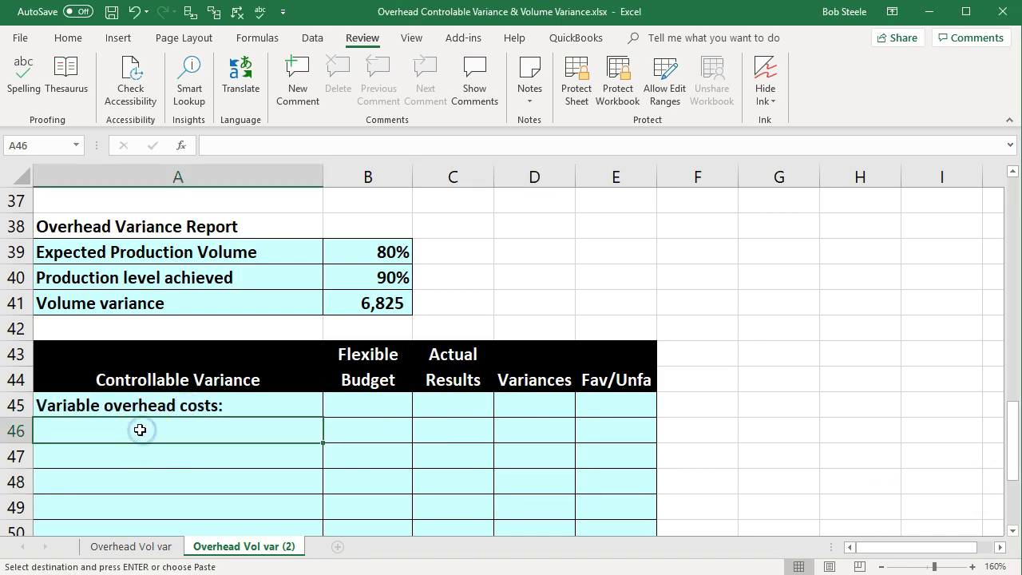
pyautogui.write('=')
pyautogui.scroll(10, 187, 413)
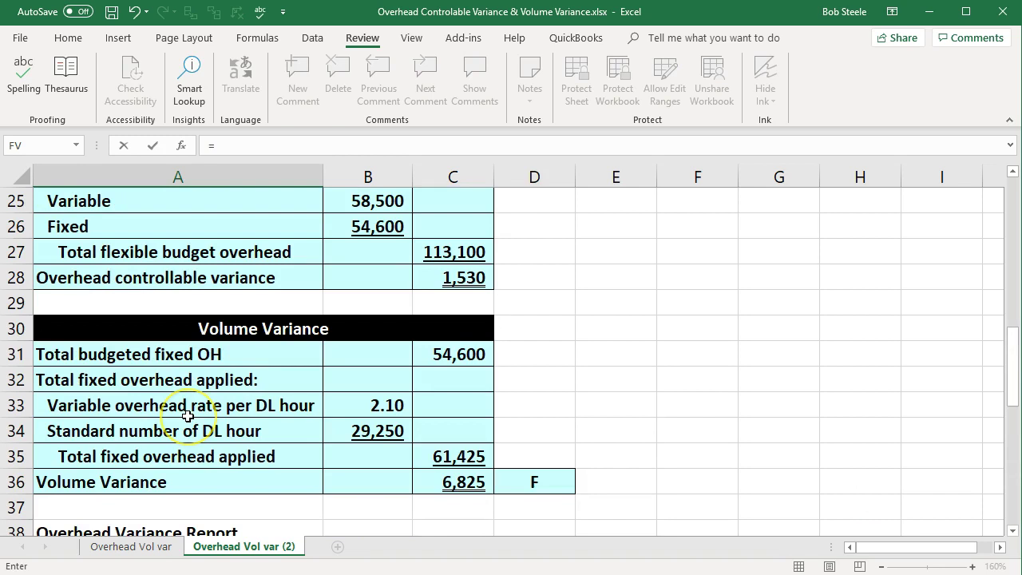
pyautogui.scroll(1, 188, 416)
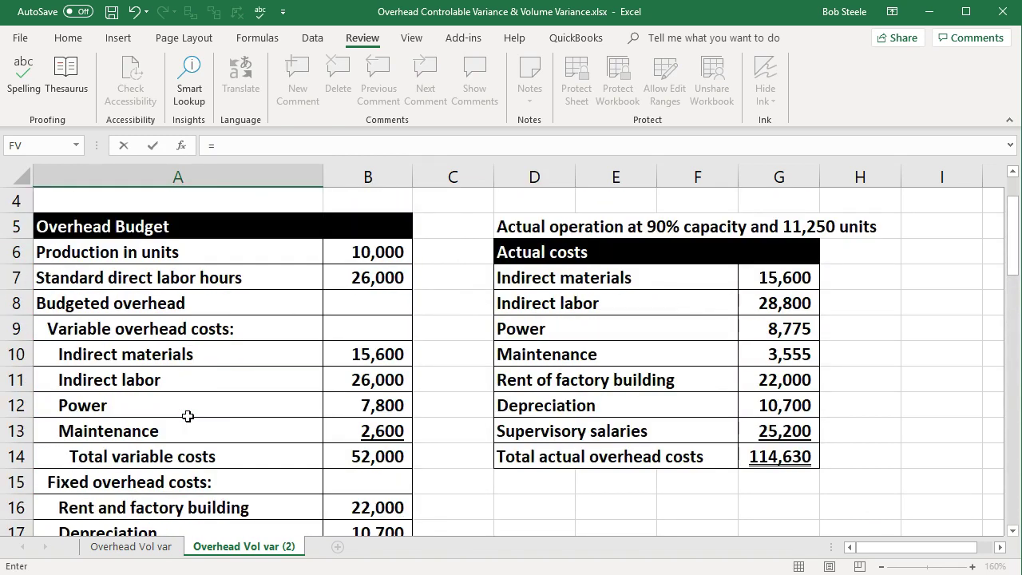
pyautogui.click(155, 357)
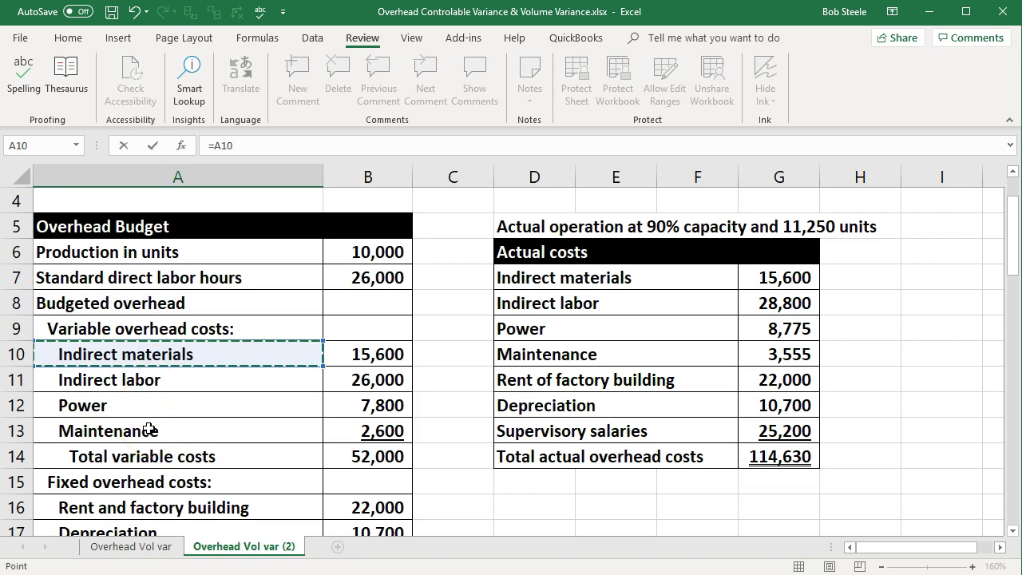
pyautogui.press('Return')
pyautogui.scroll(-1, 148, 428)
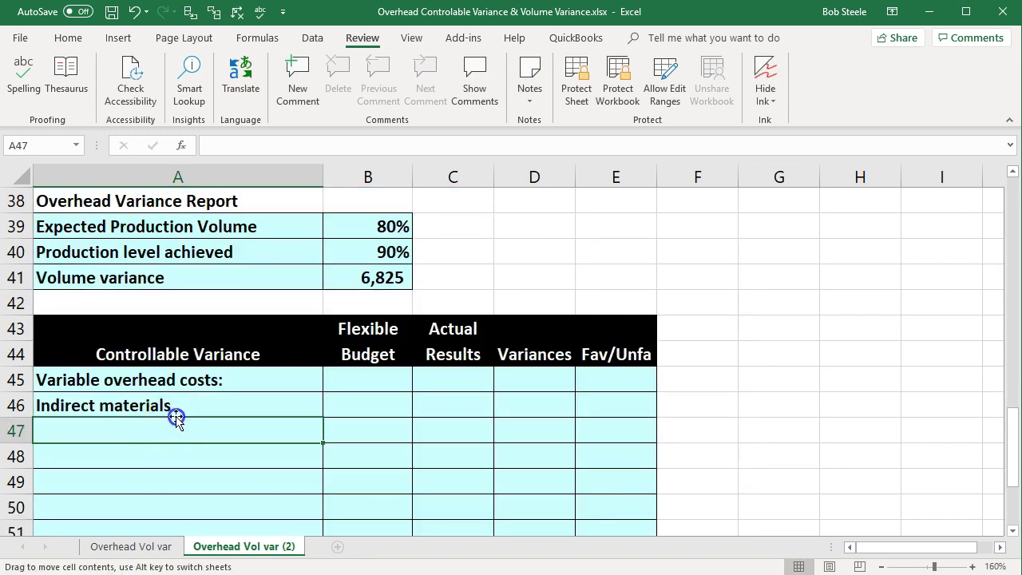
pyautogui.click(185, 408)
pyautogui.moveTo(326, 417); pyautogui.dragTo(314, 489)
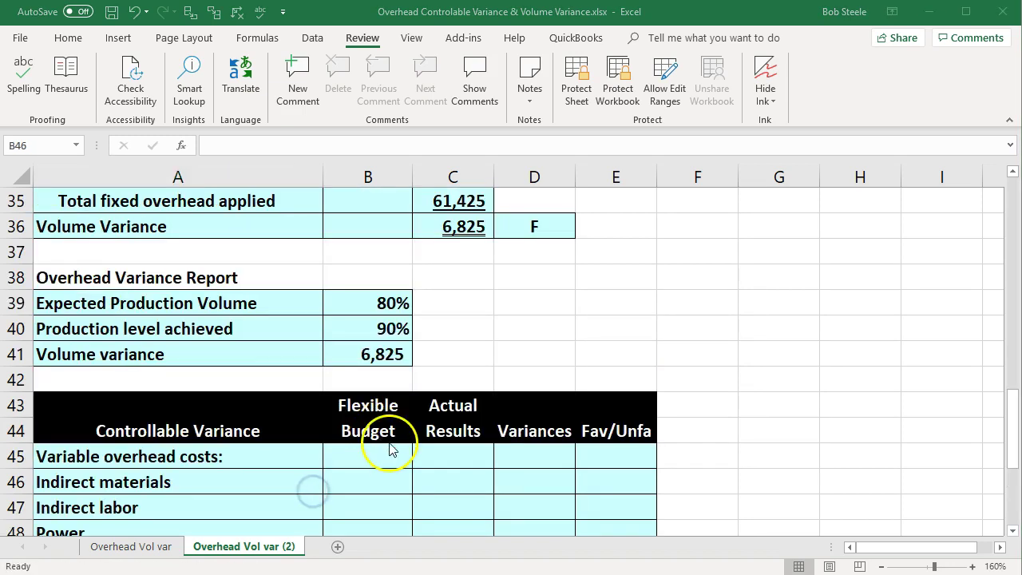
# Step: Begin the indirect materials flexible budget formula in B46 by dividing budgeted indirect materials in B10 by production units in B6
pyautogui.press('Right')
pyautogui.click(372, 381)
pyautogui.click(372, 407)
pyautogui.scroll(-1, 381, 451)
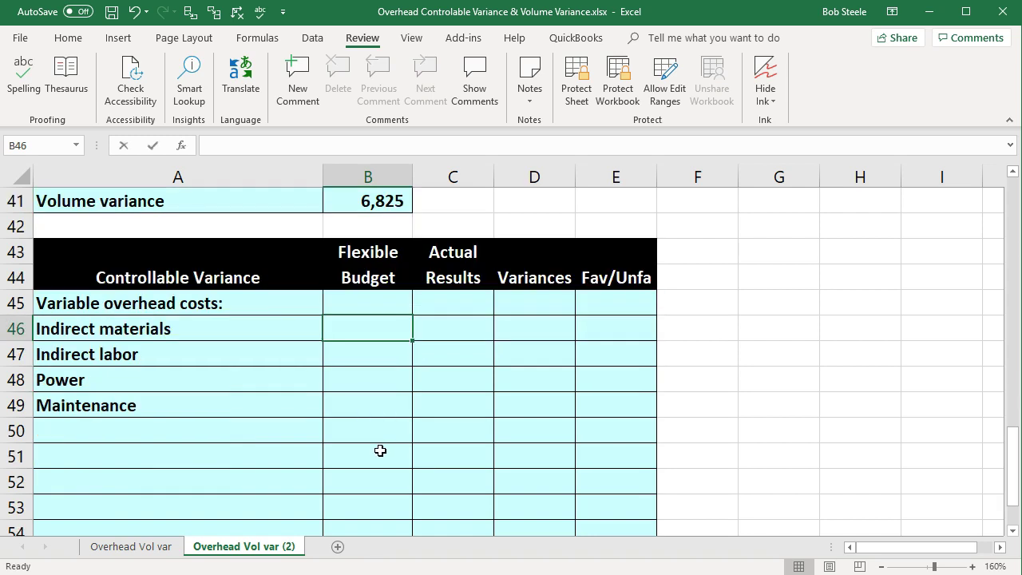
pyautogui.write('=')
pyautogui.scroll(12, 380, 451)
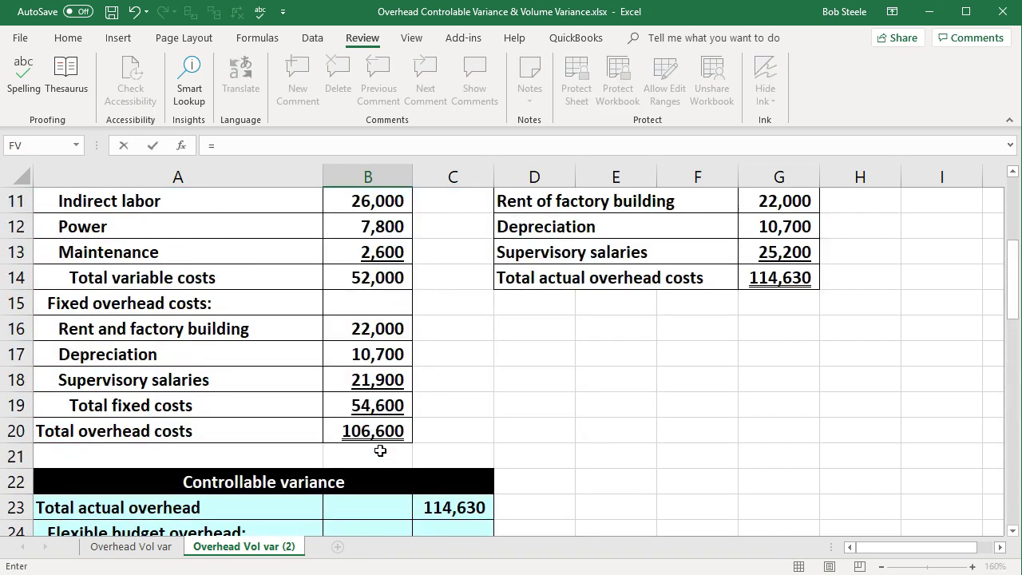
pyautogui.click(387, 429)
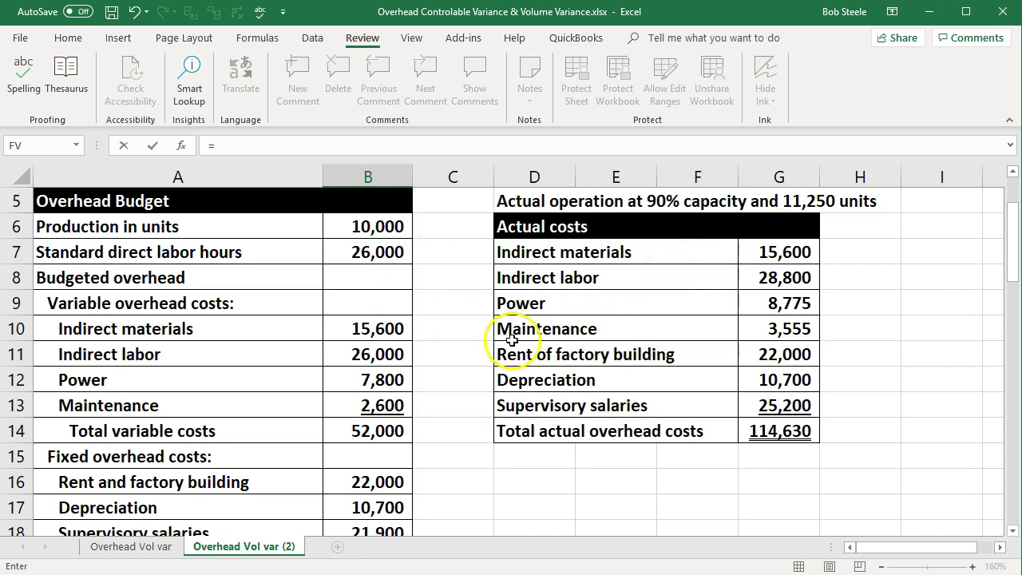
pyautogui.click(380, 329)
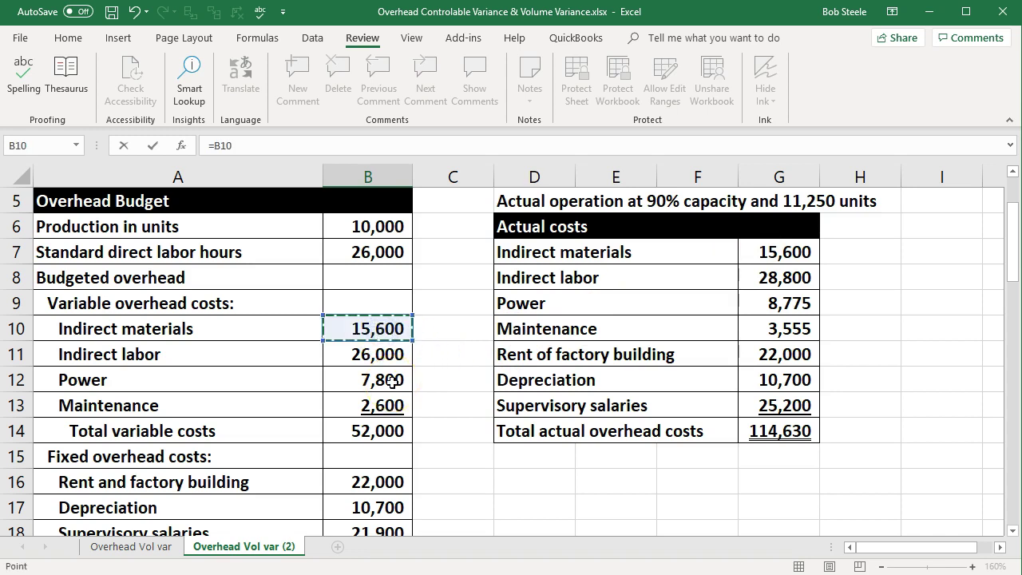
pyautogui.write('/')
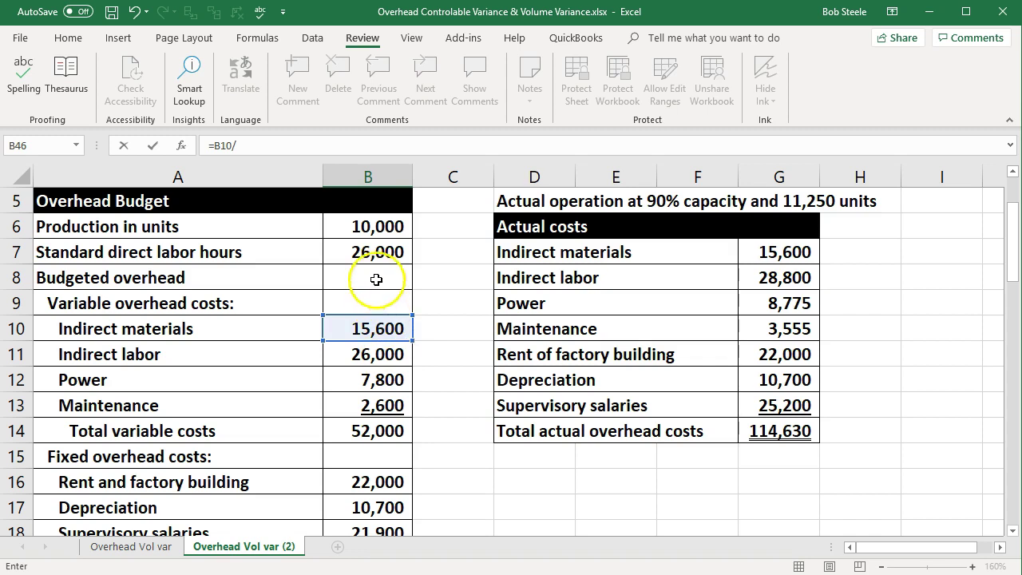
pyautogui.click(369, 229)
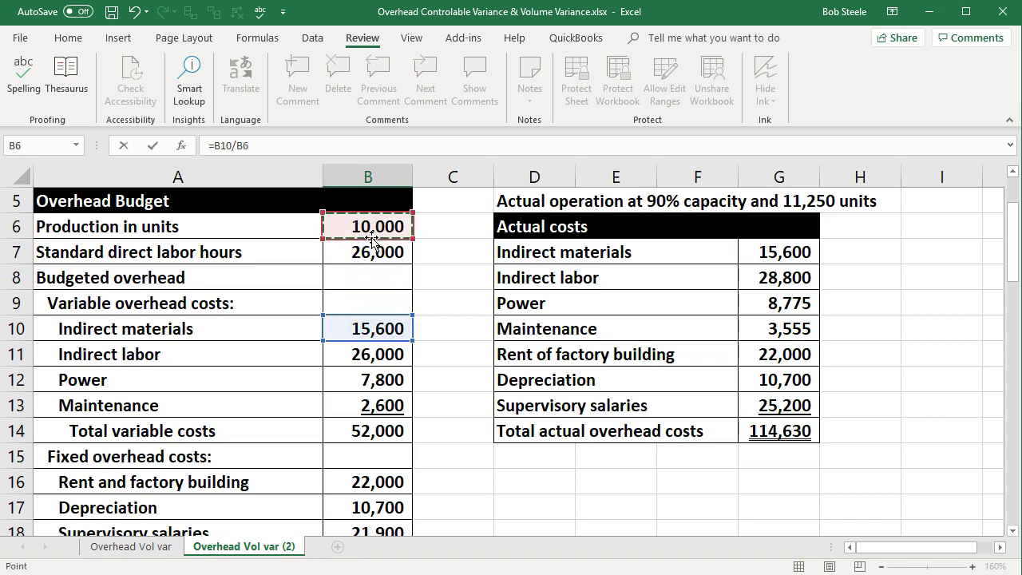
# Step: Open the Calculator and divide 15600 by 10000 to check the indirect materials cost per unit
pyautogui.press('XF86Calculator')
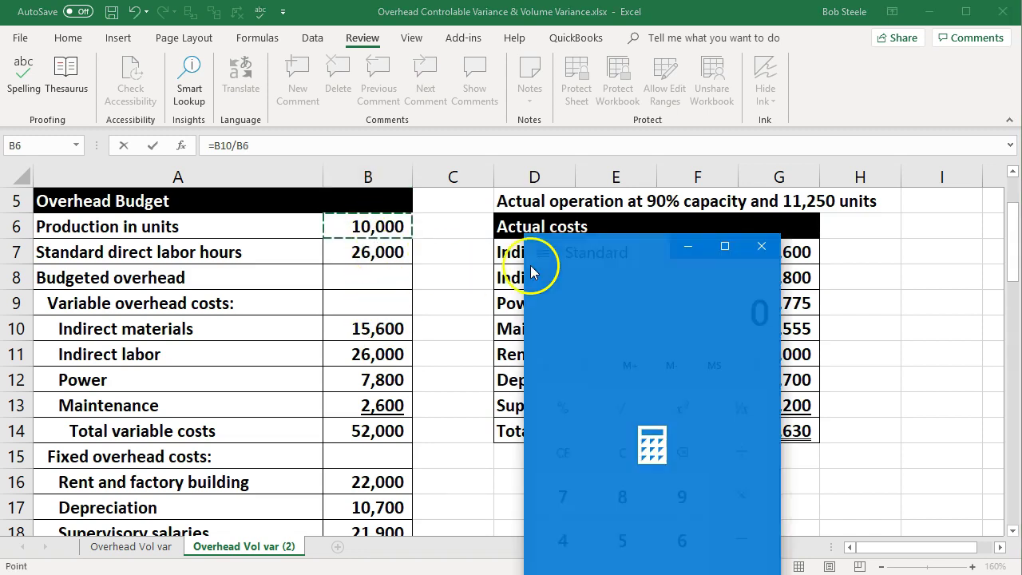
pyautogui.write('156')
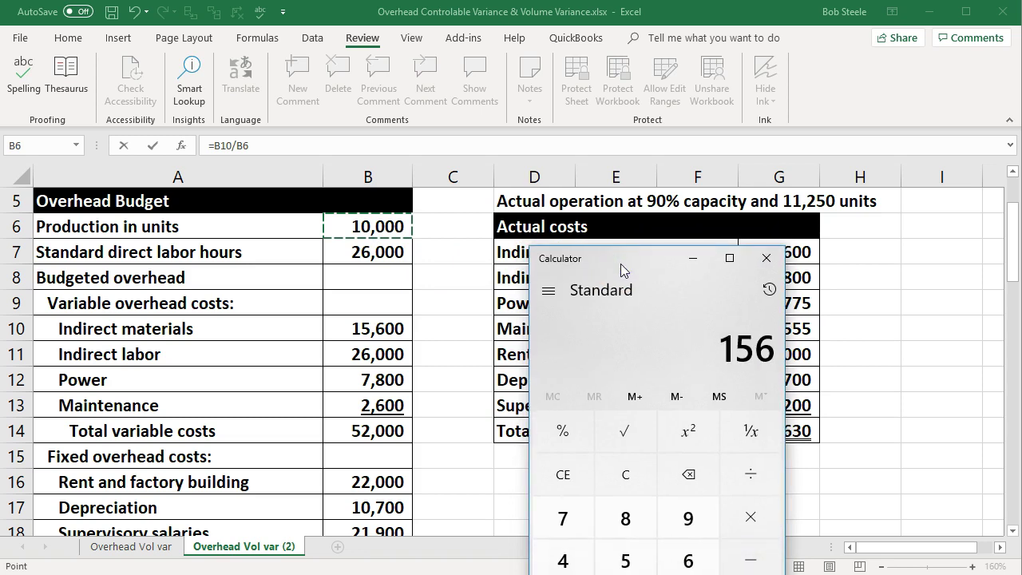
pyautogui.write('00/10000')
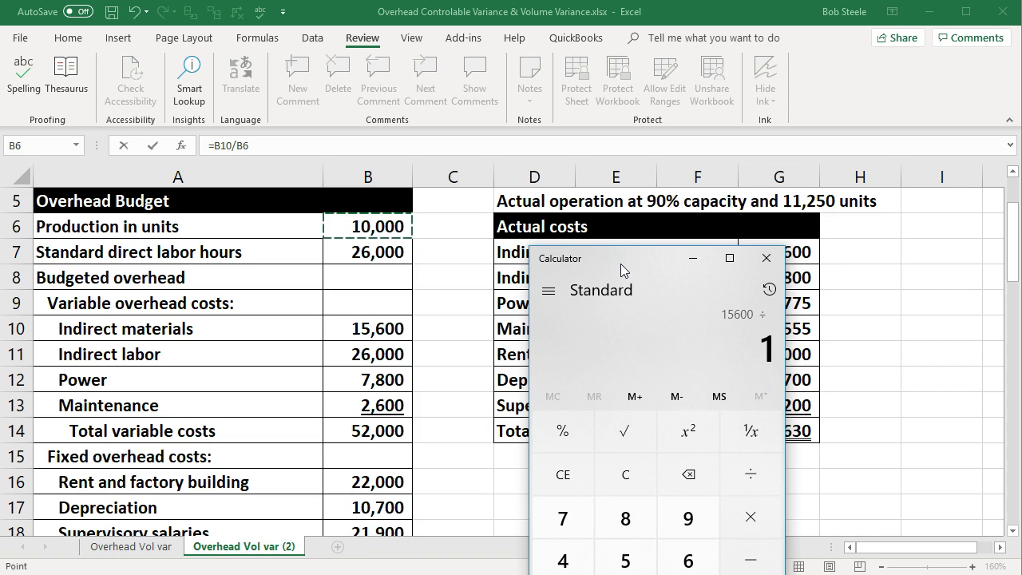
pyautogui.press('Return')
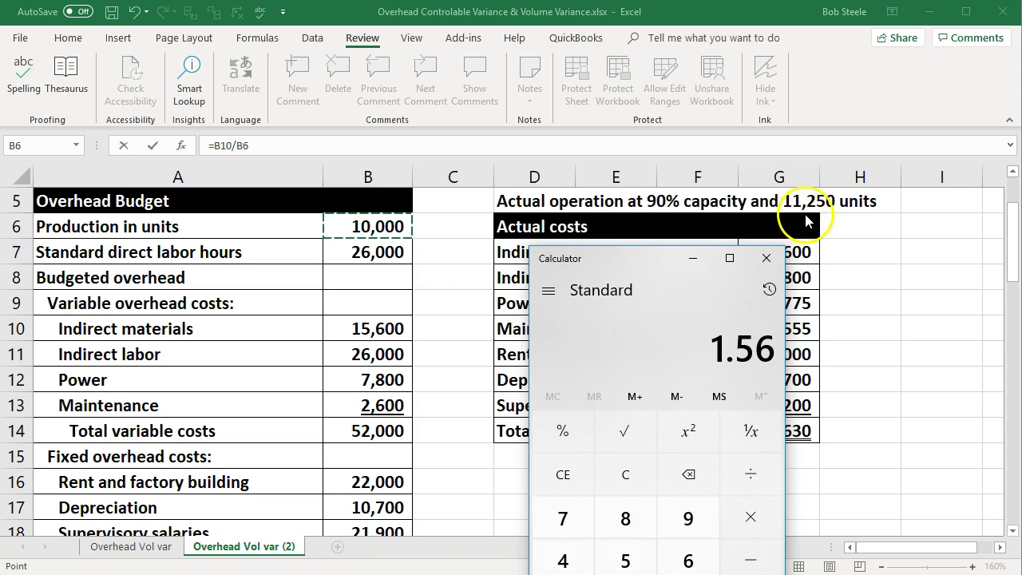
# Step: Multiply the calculator's per-unit indirect materials cost by 11250 to check the flexible budget amount, and close the Calculator
pyautogui.click(755, 515)
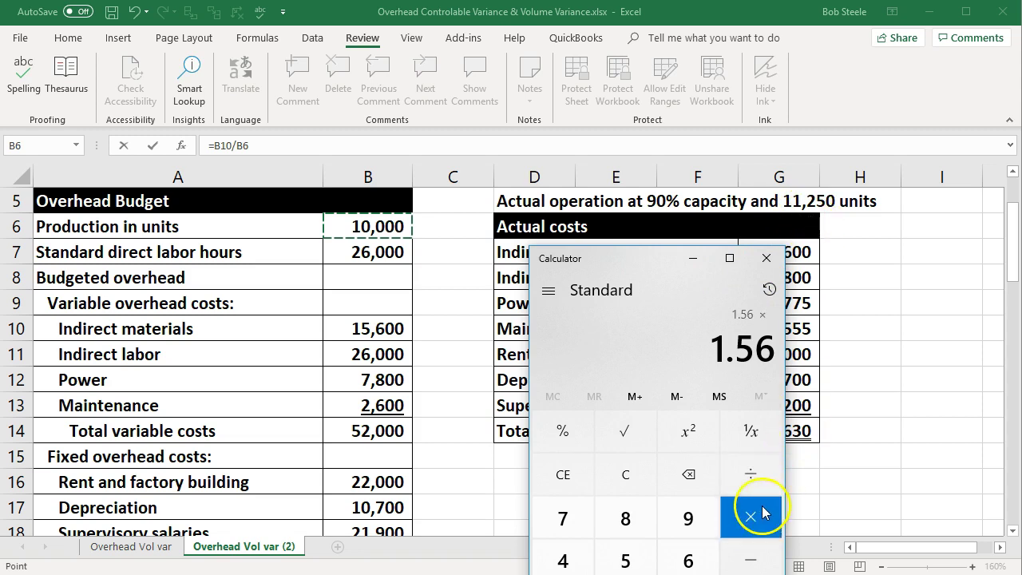
pyautogui.write('11250')
pyautogui.press('Return')
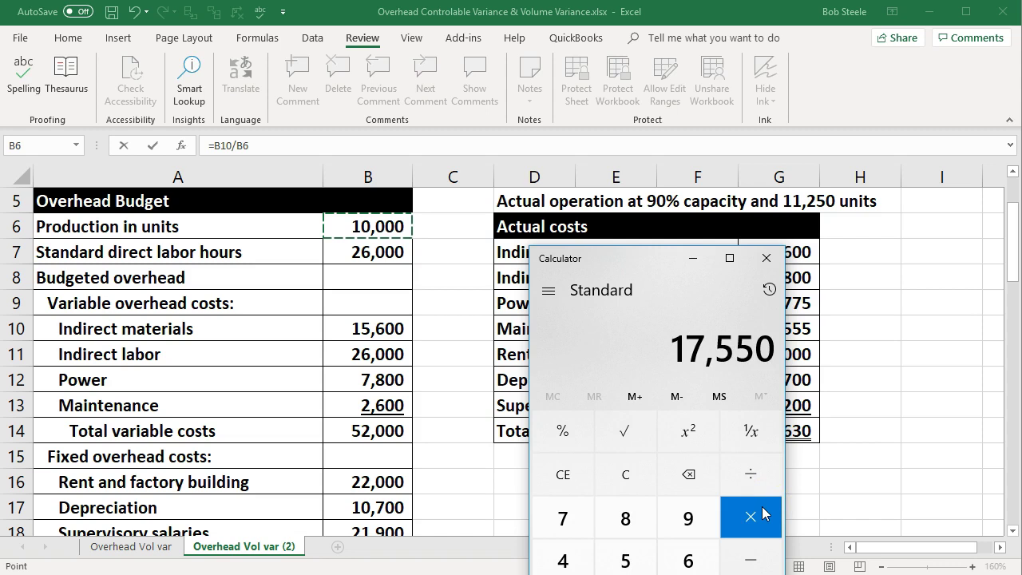
pyautogui.click(768, 258)
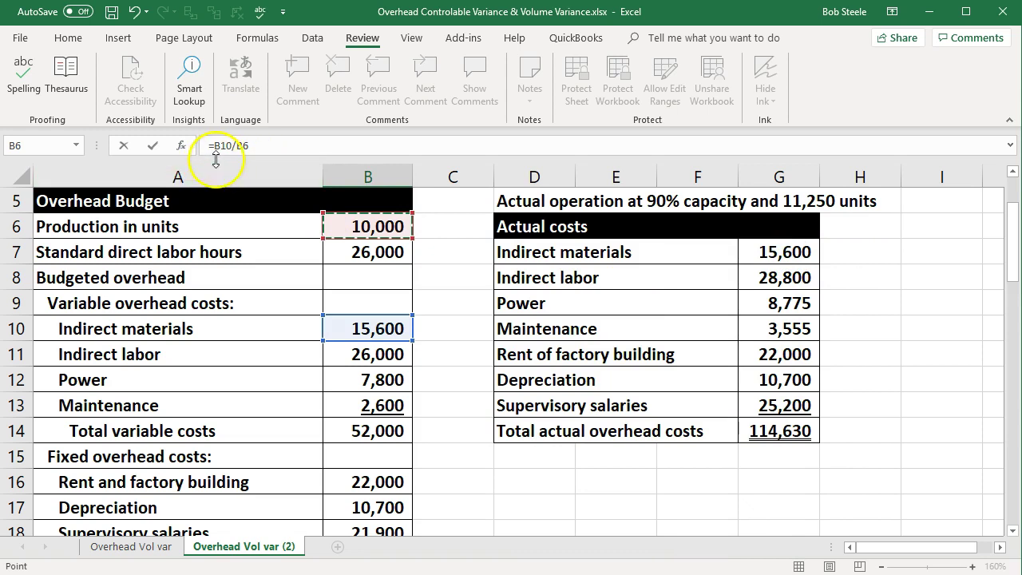
# Step: Complete the indirect materials flexible budget formula in B46 as =B10/B6*11250
pyautogui.click(261, 150)
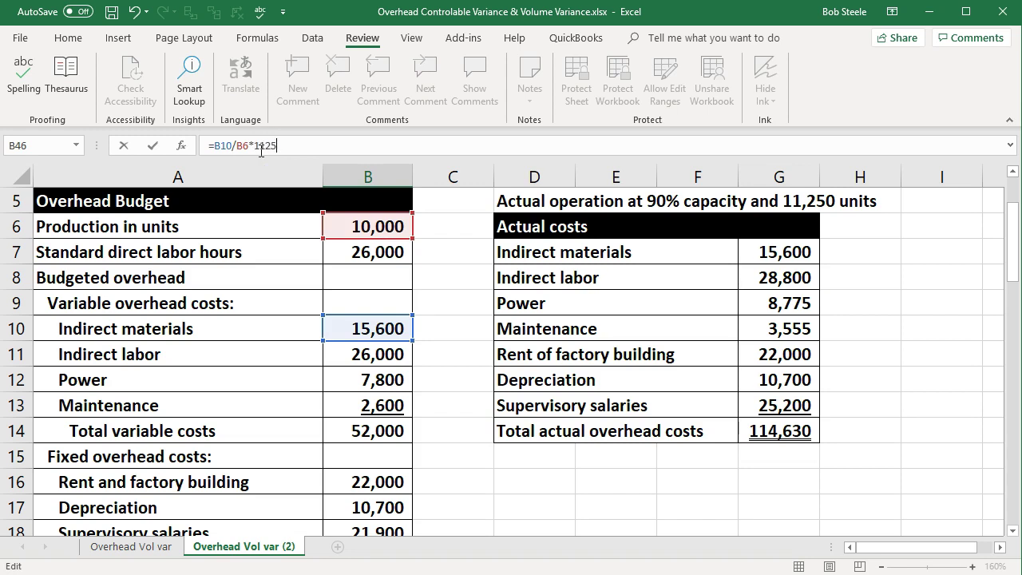
pyautogui.press('Return')
pyautogui.scroll(-1, 363, 479)
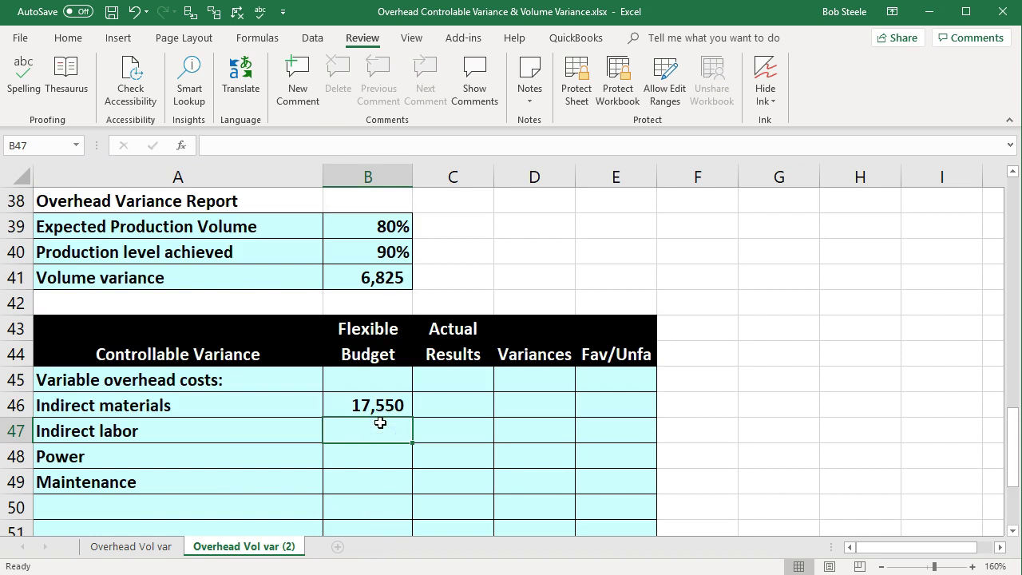
# Step: Calculate the indirect labor flexible budget in B47 with the formula =B11/B6*11250
pyautogui.write('=')
pyautogui.scroll(9, 424, 452)
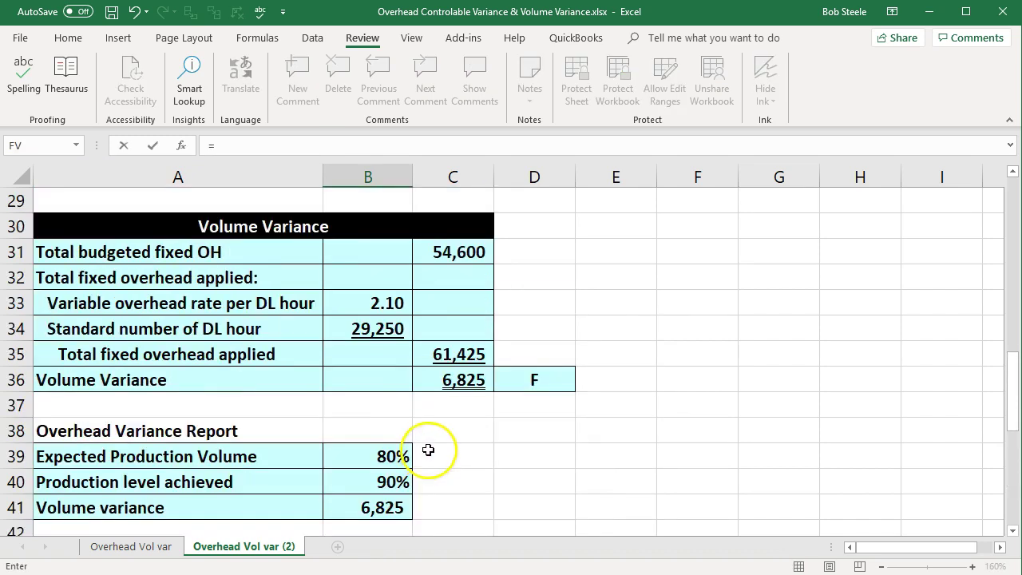
pyautogui.scroll(2, 429, 450)
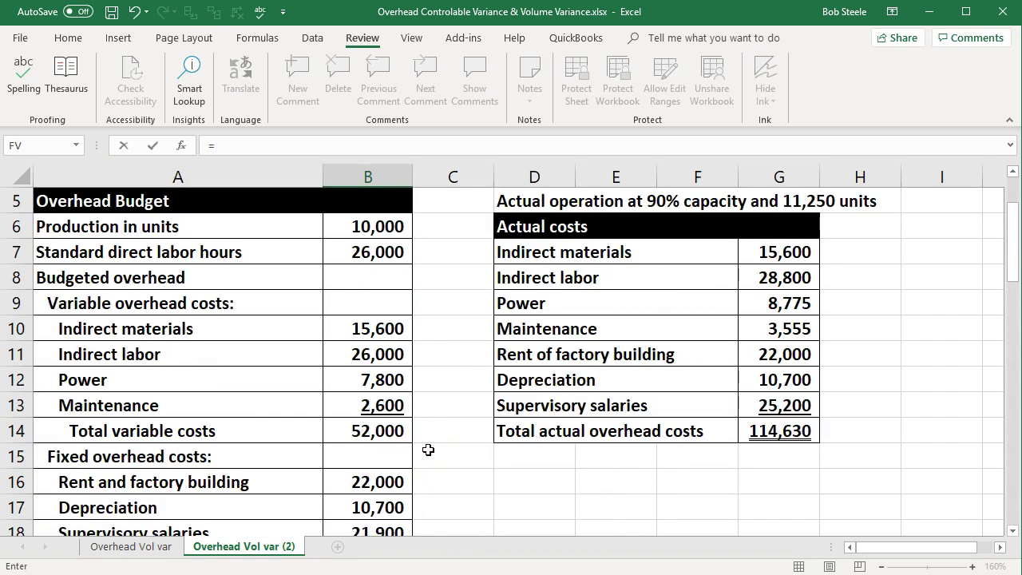
pyautogui.click(376, 355)
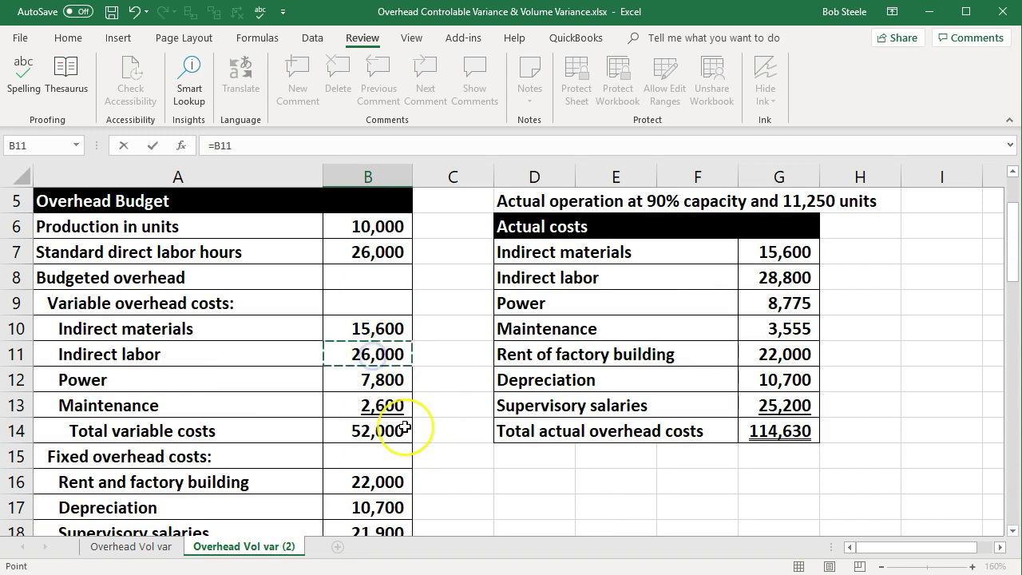
pyautogui.write('/')
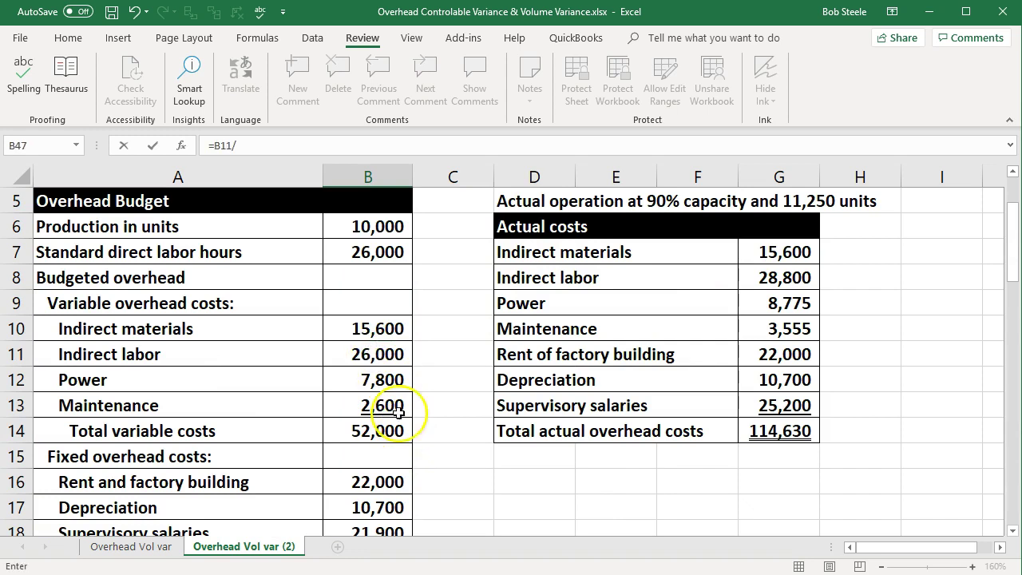
pyautogui.click(362, 234)
pyautogui.write('*')
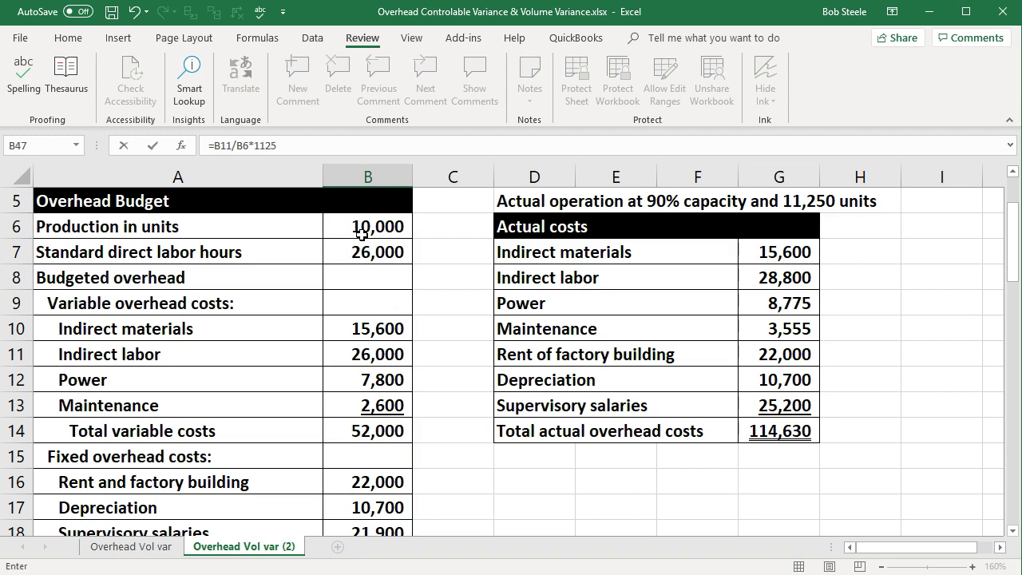
pyautogui.write('11250')
pyautogui.press('Return')
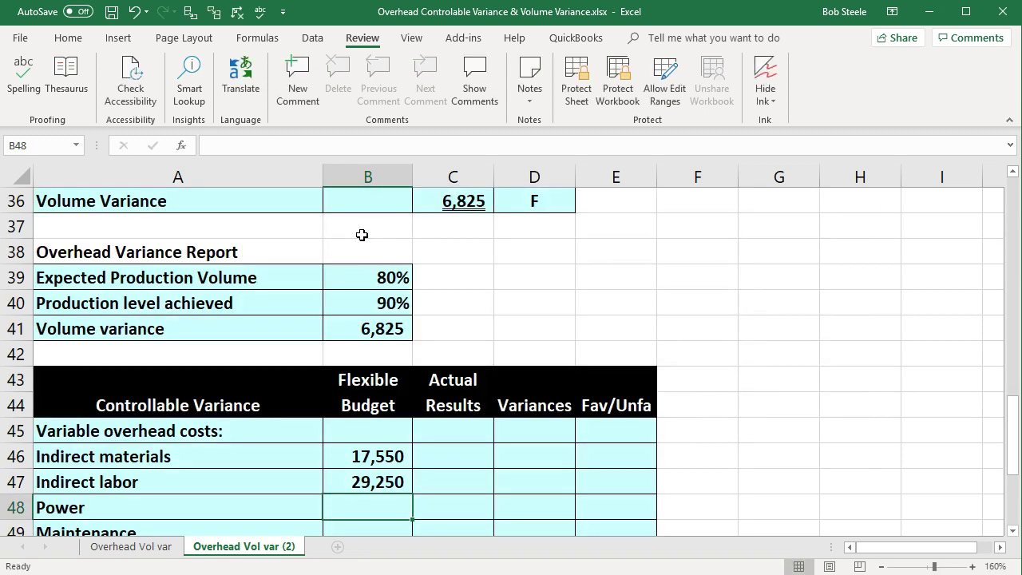
# Step: Calculate the power flexible budget in B48 with the formula =B12/B6*11250
pyautogui.scroll(-1, 360, 237)
pyautogui.click(350, 445)
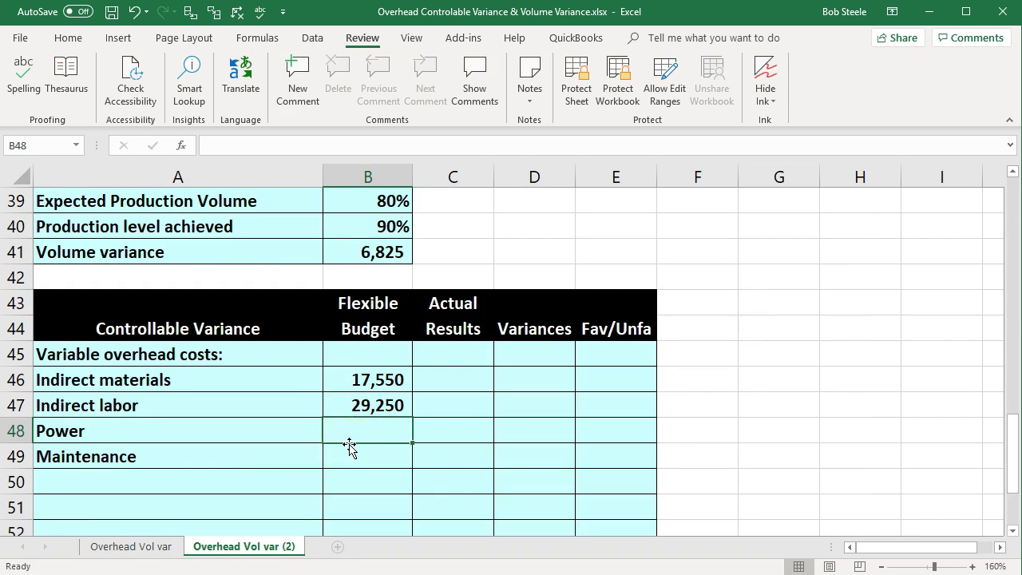
pyautogui.click(362, 405)
pyautogui.write('=')
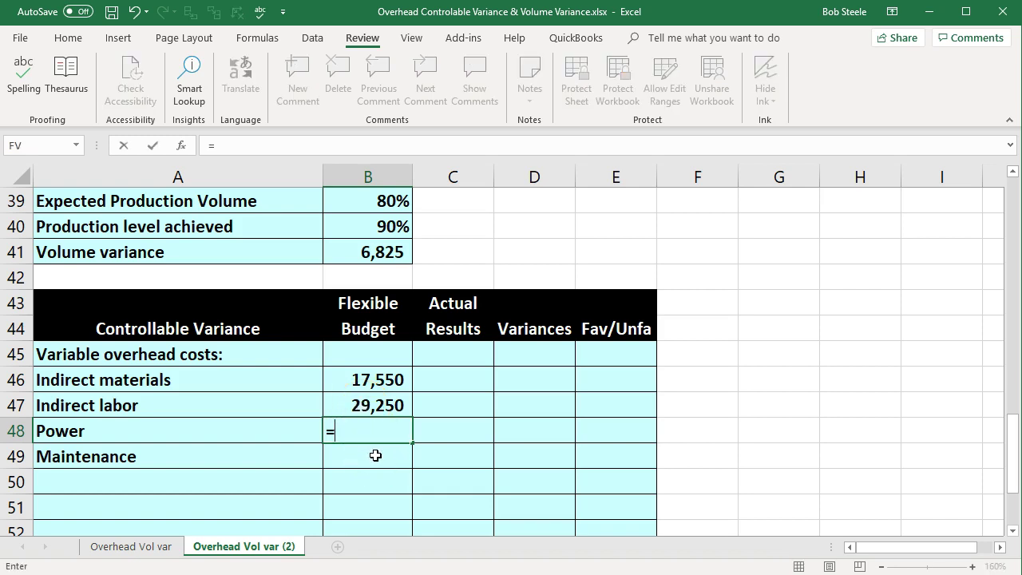
pyautogui.scroll(11, 376, 456)
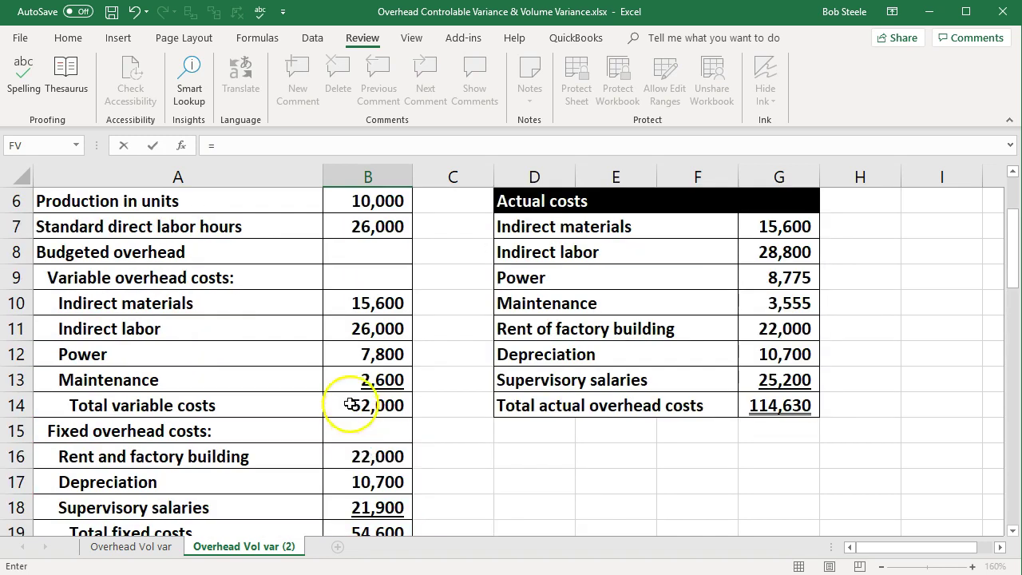
pyautogui.scroll(2, 351, 405)
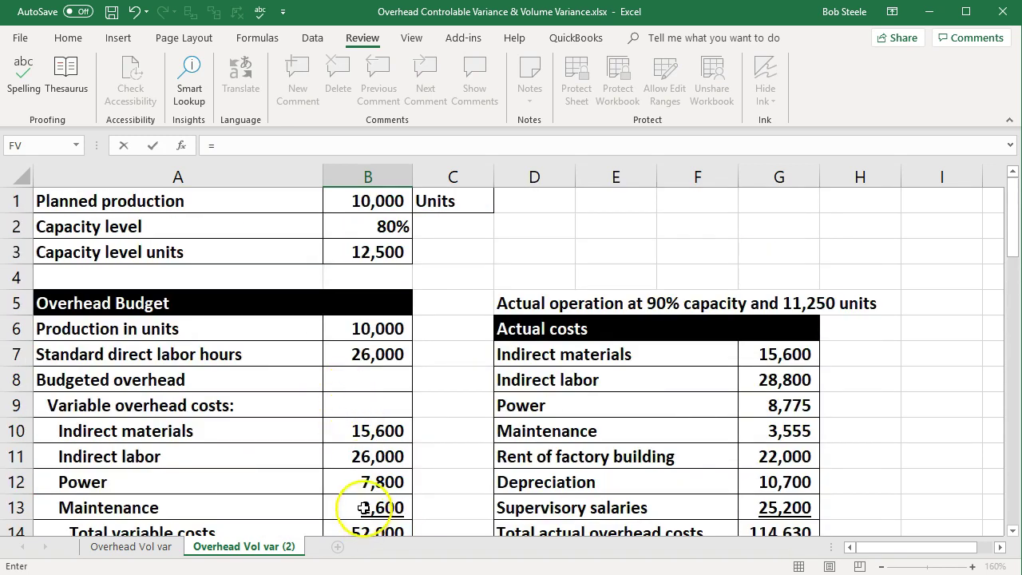
pyautogui.scroll(-1, 364, 508)
pyautogui.click(387, 406)
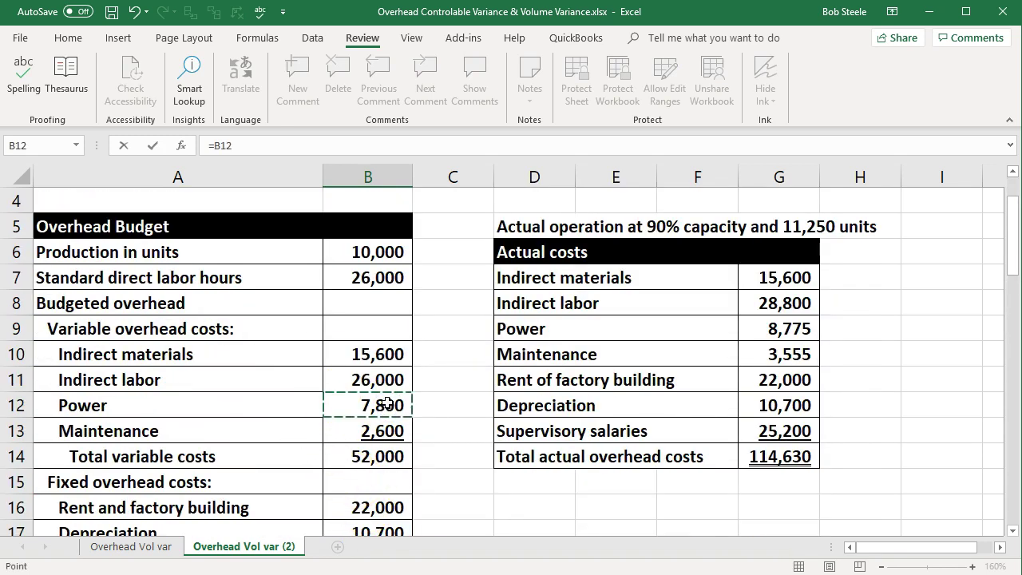
pyautogui.write('/')
pyautogui.click(371, 252)
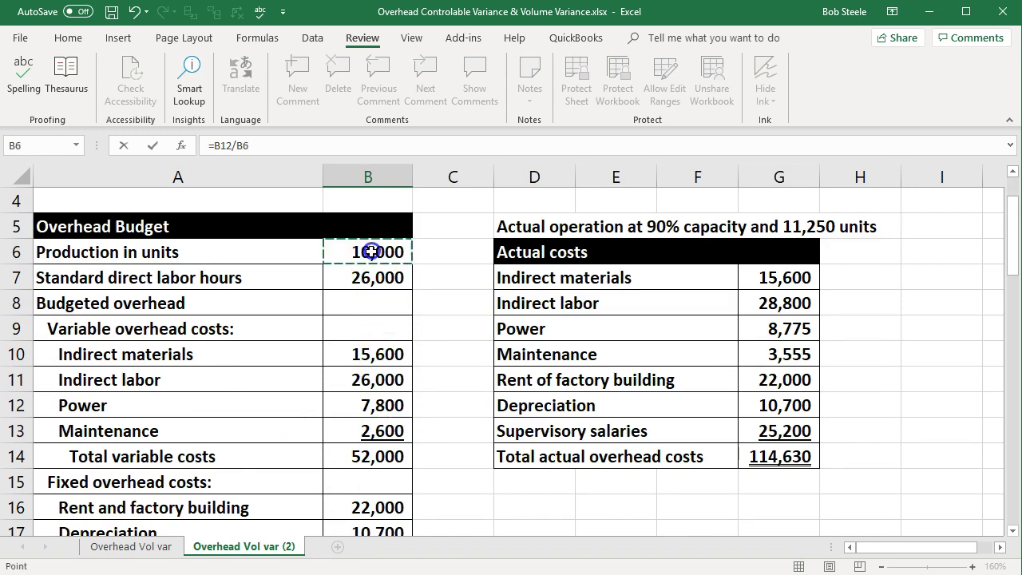
pyautogui.write('*')
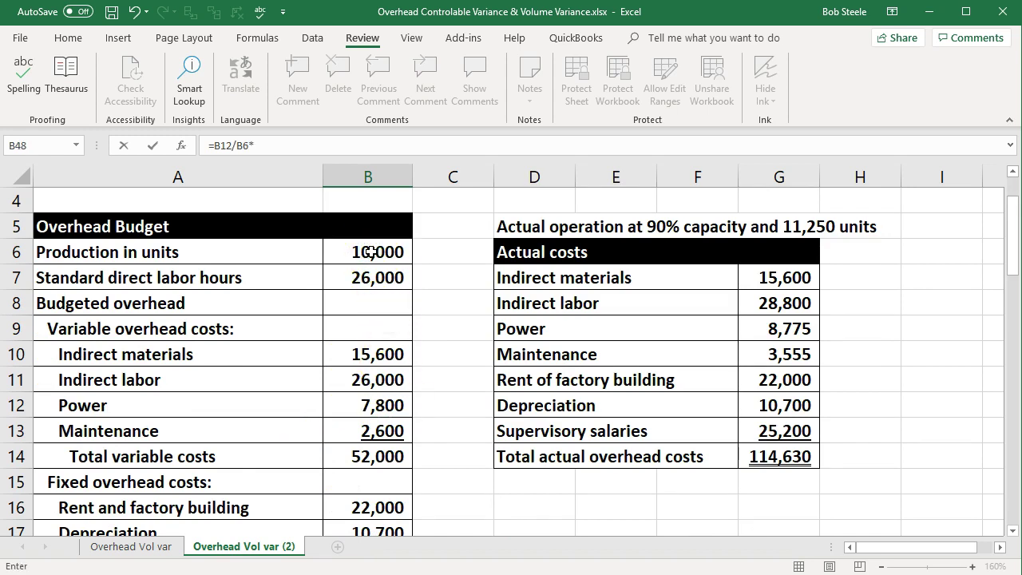
pyautogui.write('11250')
pyautogui.press('Return')
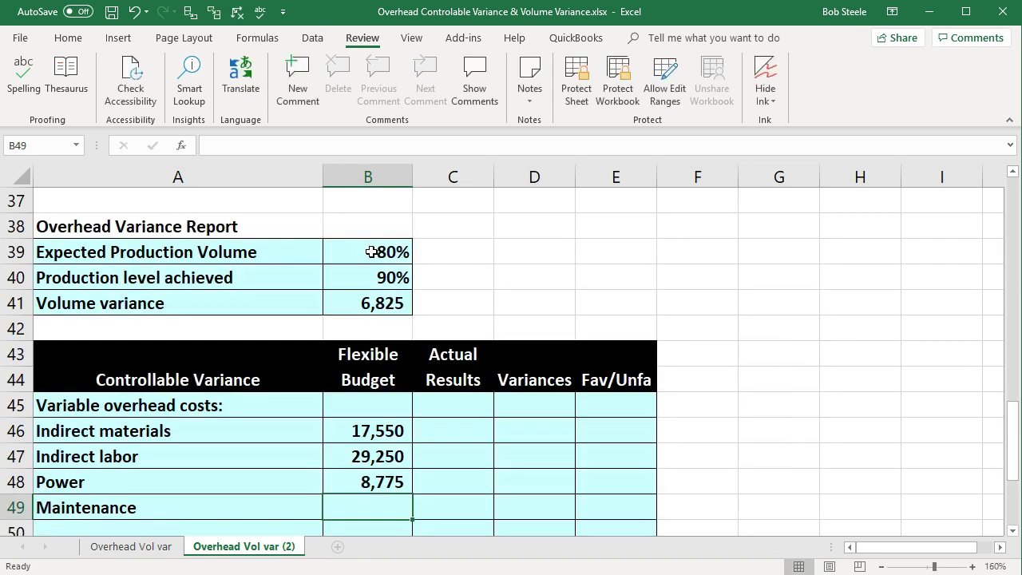
# Step: Calculate the maintenance flexible budget in B49 by dividing B13 by the production units in B6 and multiplying by 11250
pyautogui.scroll(-1, 372, 252)
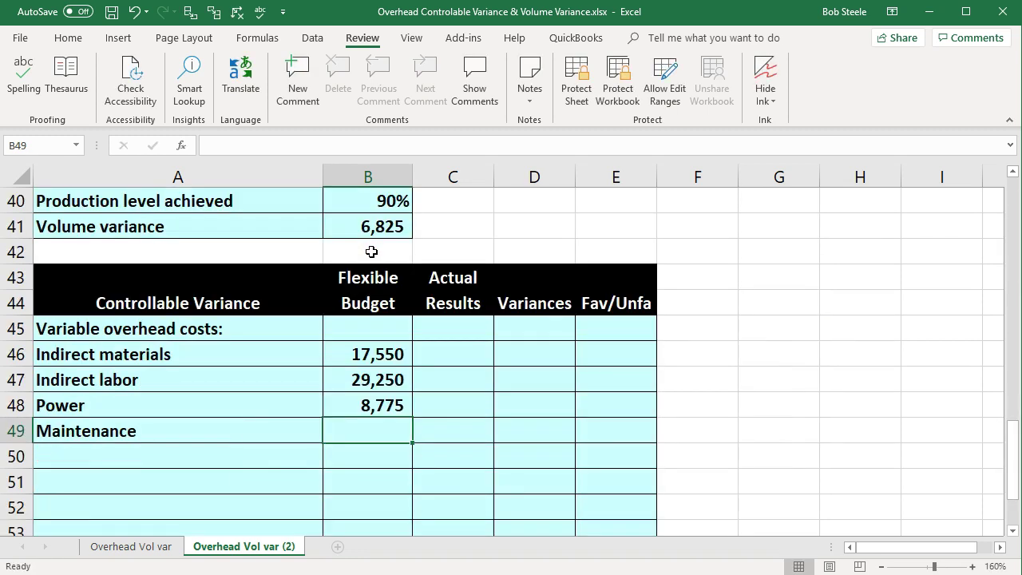
pyautogui.write('=')
pyautogui.scroll(10, 451, 435)
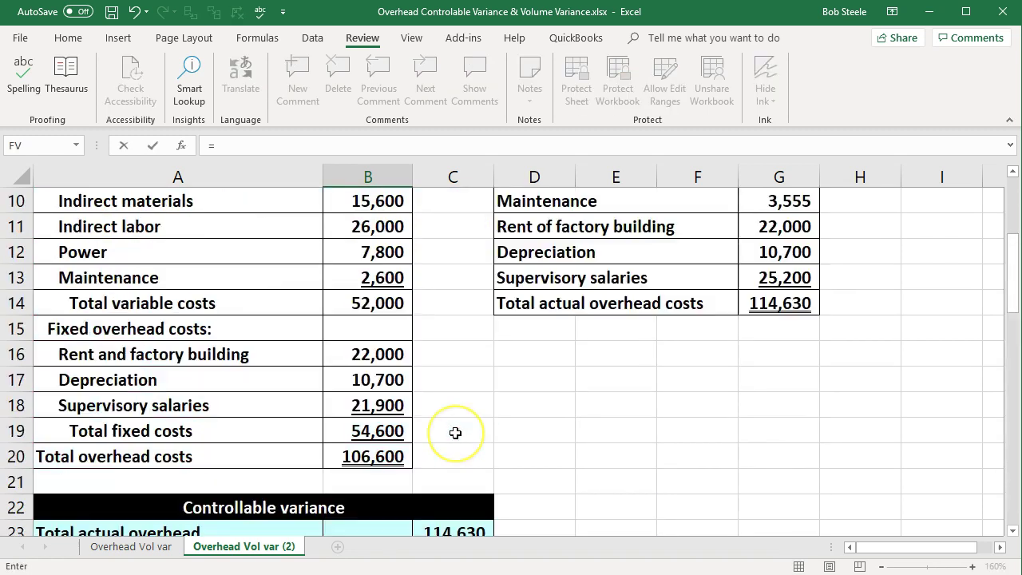
pyautogui.scroll(2, 456, 433)
pyautogui.click(382, 432)
pyautogui.write('/')
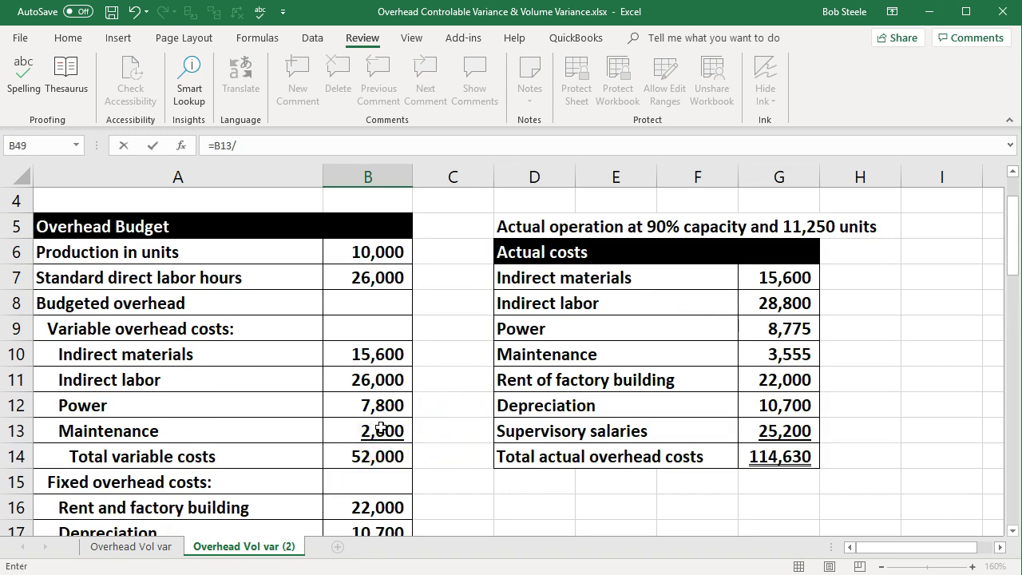
pyautogui.click(382, 253)
pyautogui.write('*')
pyautogui.press('Return')
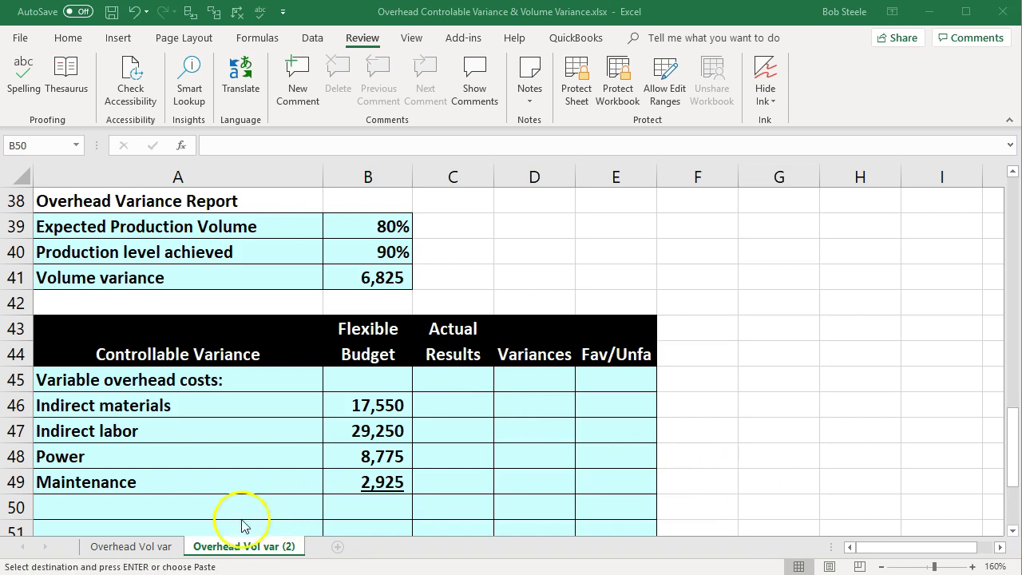
# Step: Paste the label "Total variable costs" into A50 and total the flexible budget amounts B46:B49 with SUM in B50
pyautogui.click(215, 504)
pyautogui.hotkey('ctrl', 'v')
pyautogui.scroll(-1, 239, 487)
pyautogui.click(374, 431)
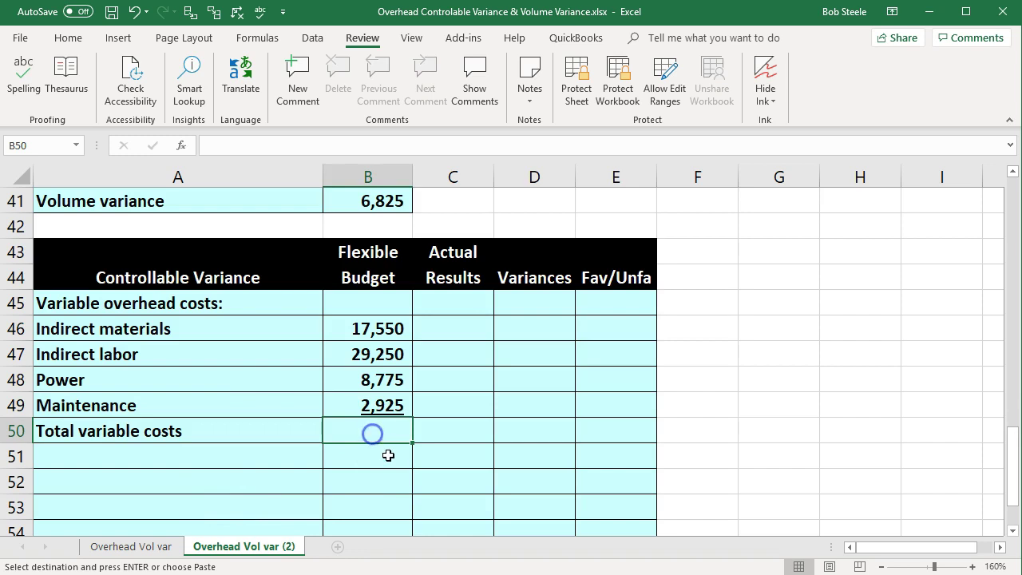
pyautogui.write('=sum(')
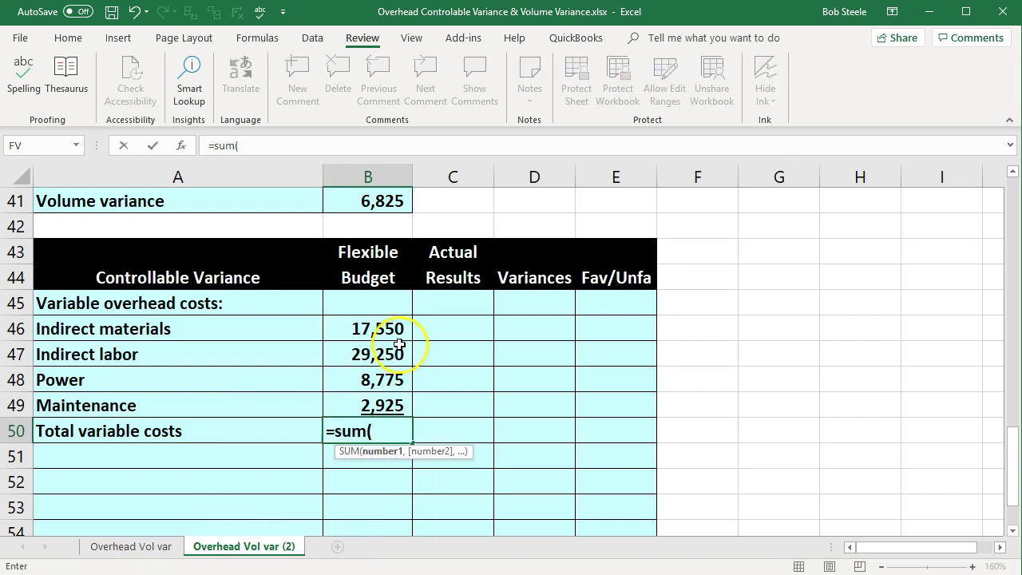
pyautogui.moveTo(399, 328); pyautogui.dragTo(383, 403)
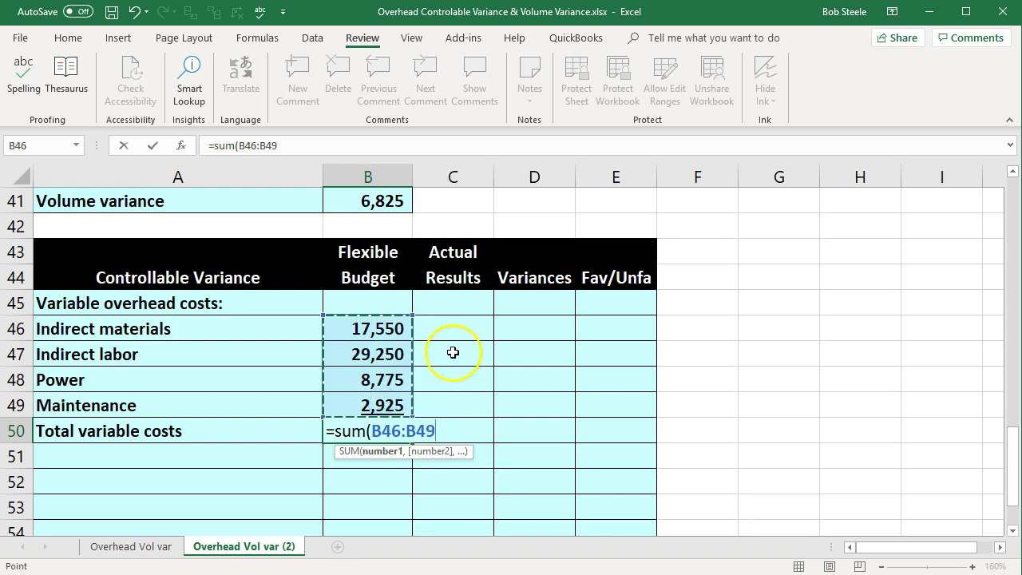
pyautogui.press('Return')
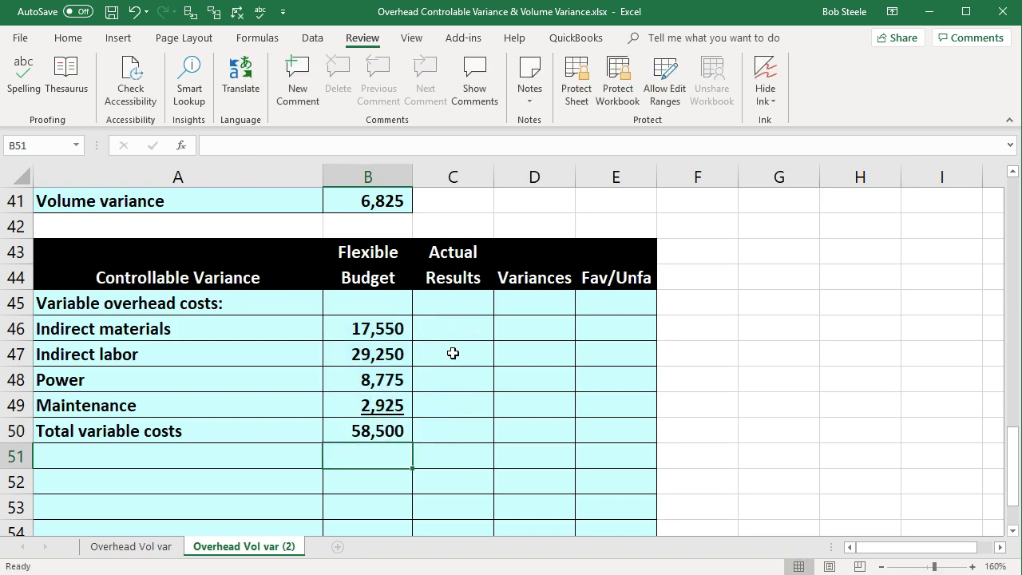
# Step: Link the indirect materials Actual Results cell C46 to the actual indirect materials cost in G7
pyautogui.click(460, 335)
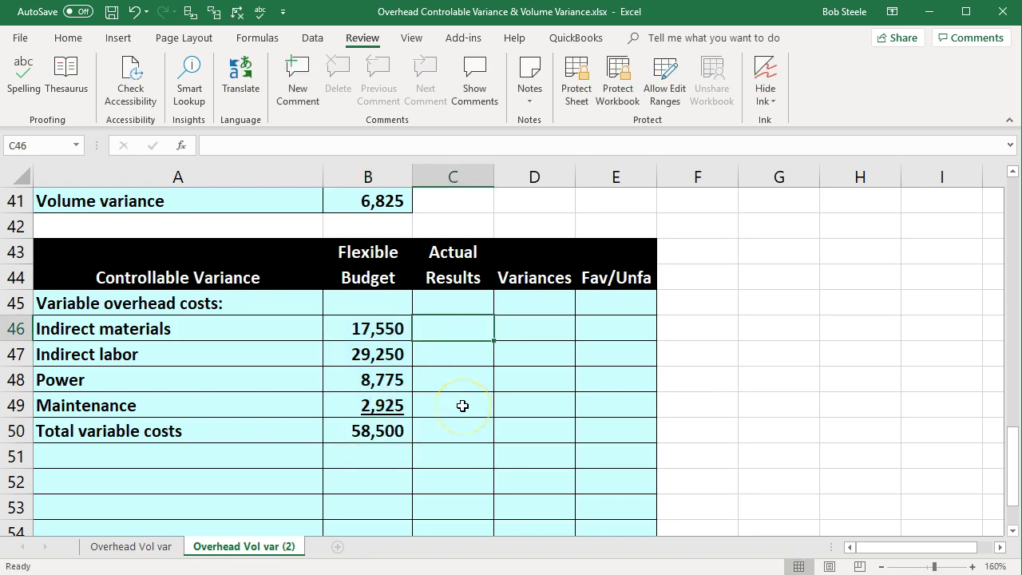
pyautogui.write('=')
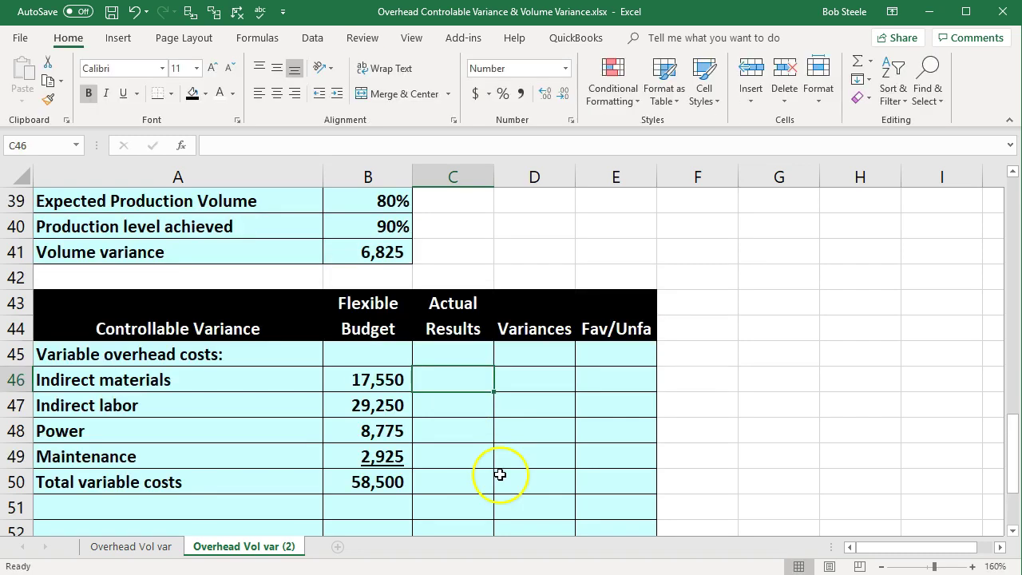
pyautogui.write('=')
pyautogui.scroll(12, 496, 455)
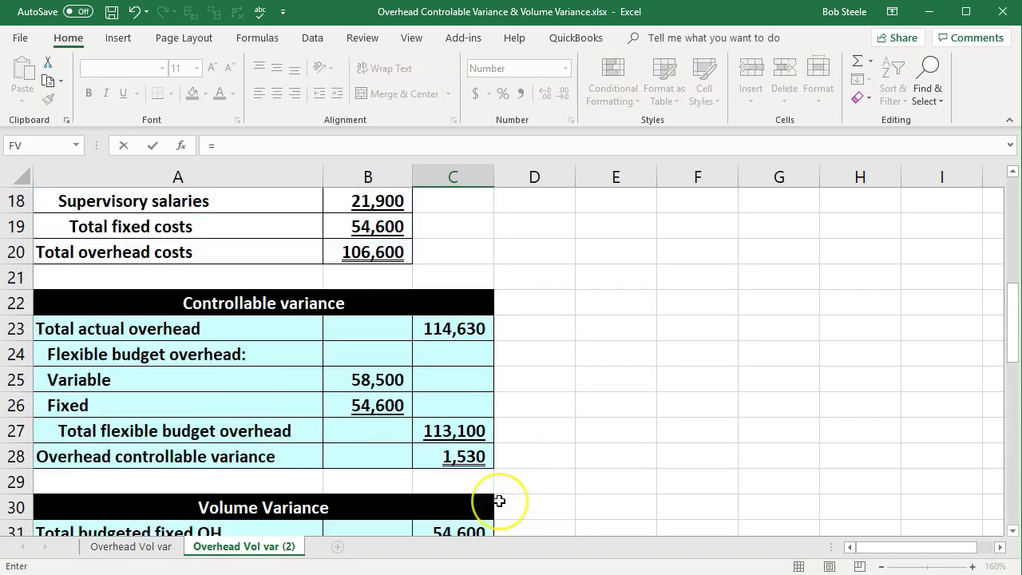
pyautogui.click(518, 491)
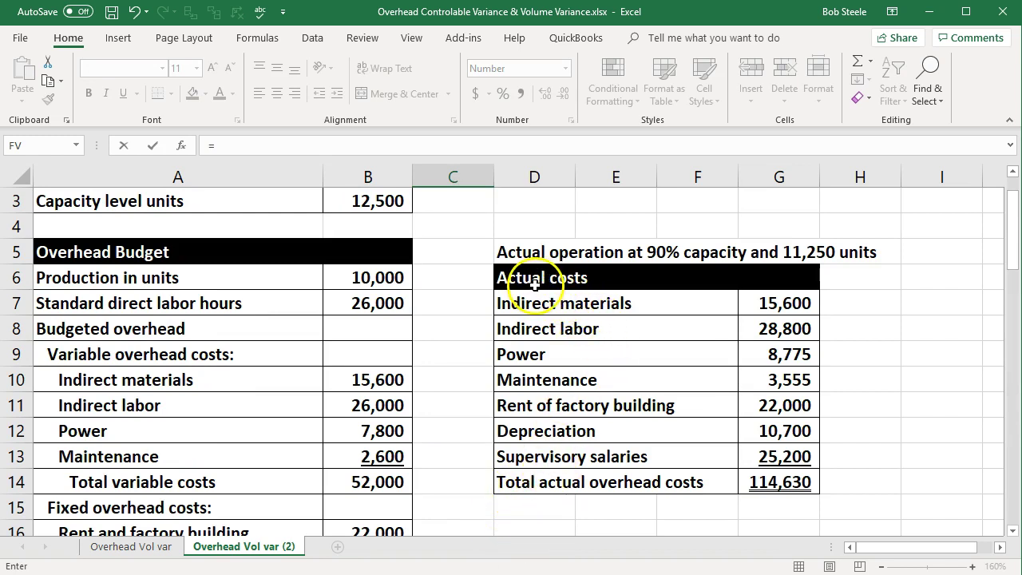
pyautogui.click(757, 307)
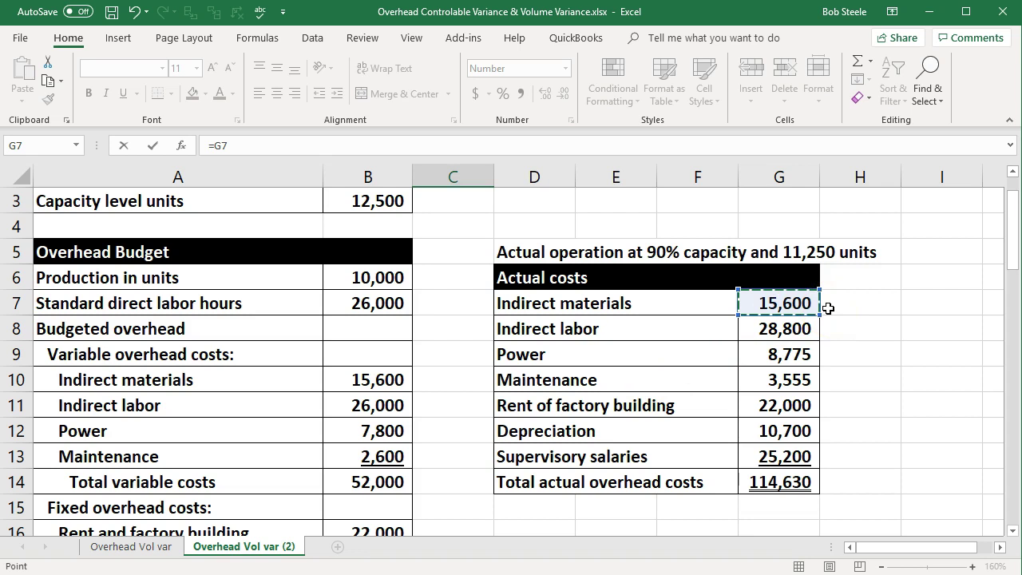
pyautogui.press('Return')
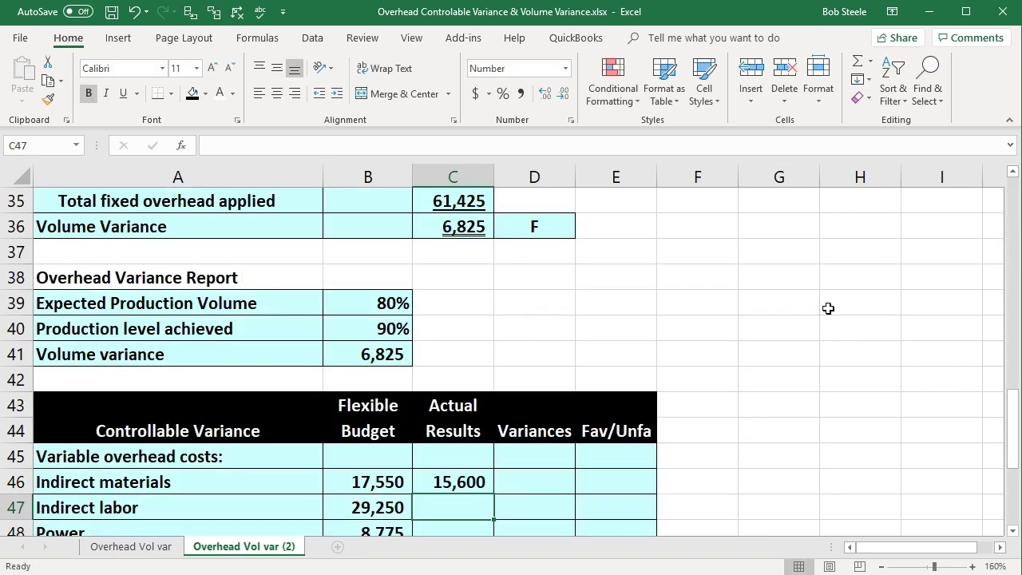
# Step: Fill the Actual Results formula in C46 down through C49 for indirect labor, power and maintenance
pyautogui.scroll(-1, 829, 309)
pyautogui.click(462, 406)
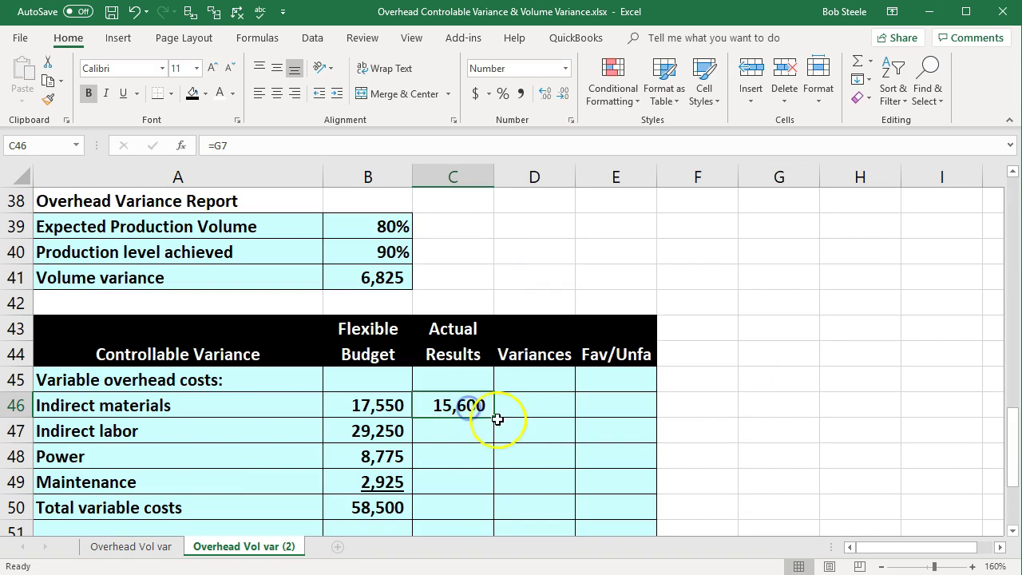
pyautogui.moveTo(494, 418); pyautogui.dragTo(488, 483)
pyautogui.click(470, 462)
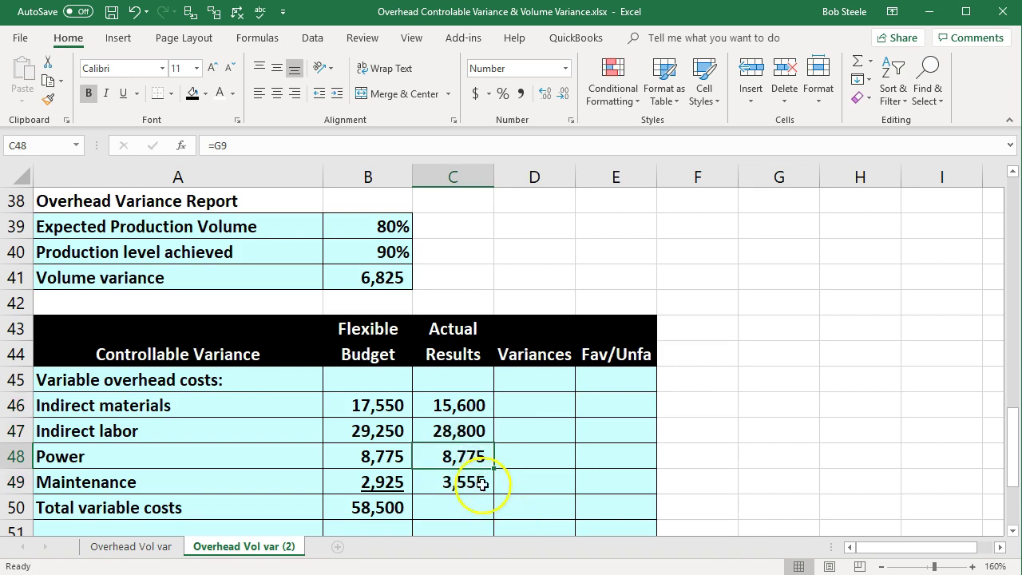
# Step: Trace the precedents of the power Actual Results cell C48 to check its source cell, and remove the tracing arrows
pyautogui.click(191, 11)
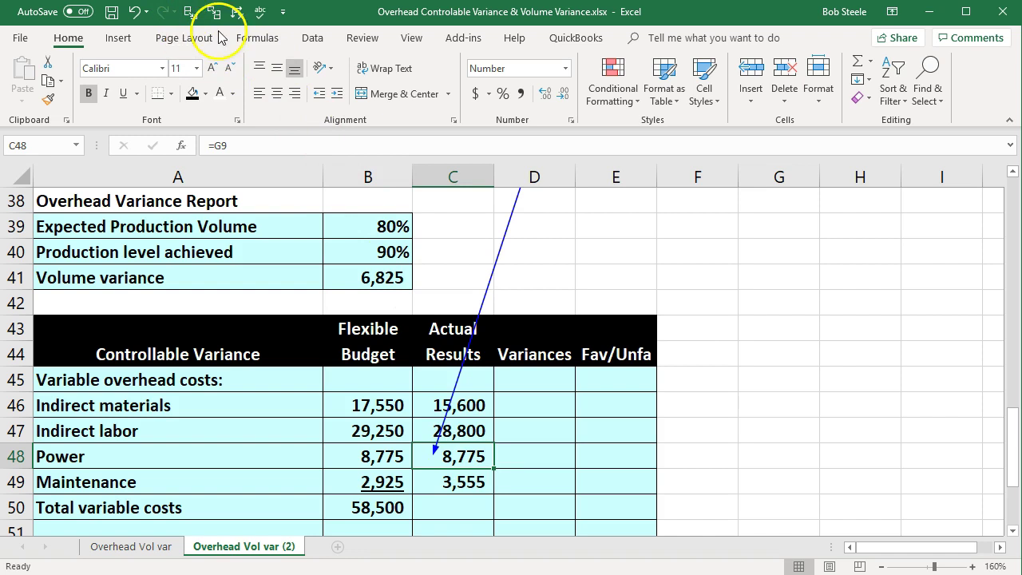
pyautogui.click(258, 39)
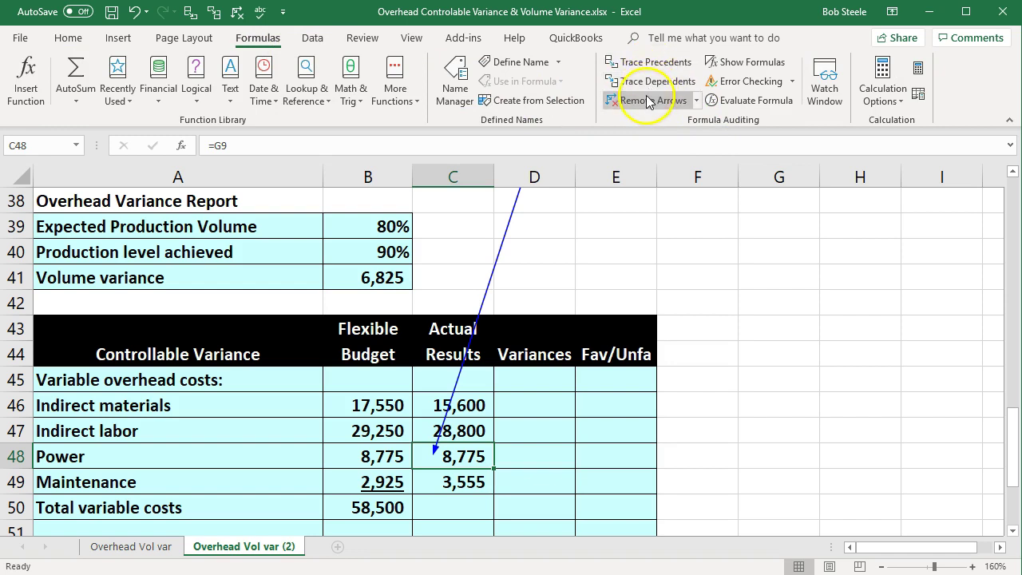
pyautogui.scroll(11, 657, 276)
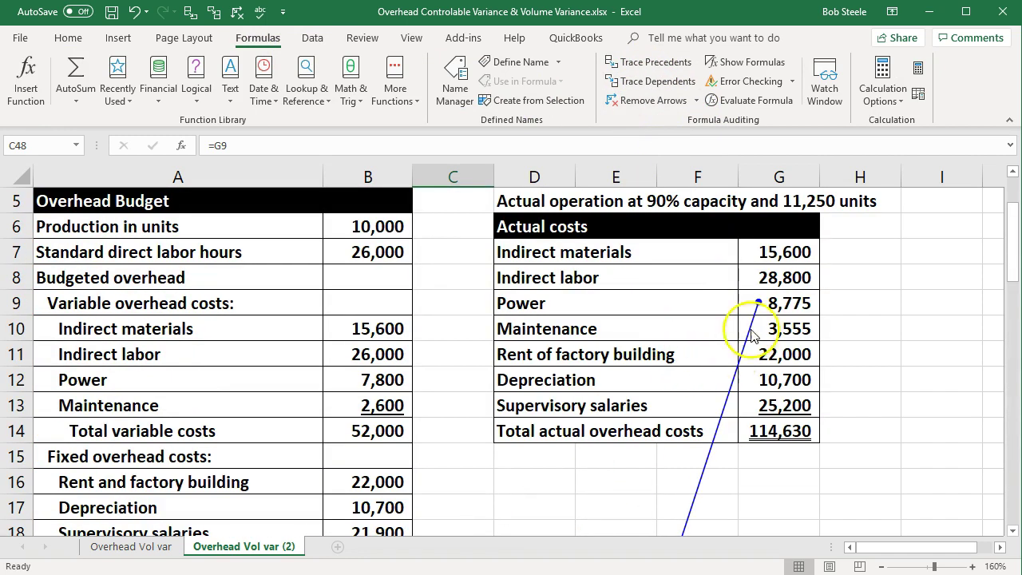
pyautogui.scroll(-12, 577, 307)
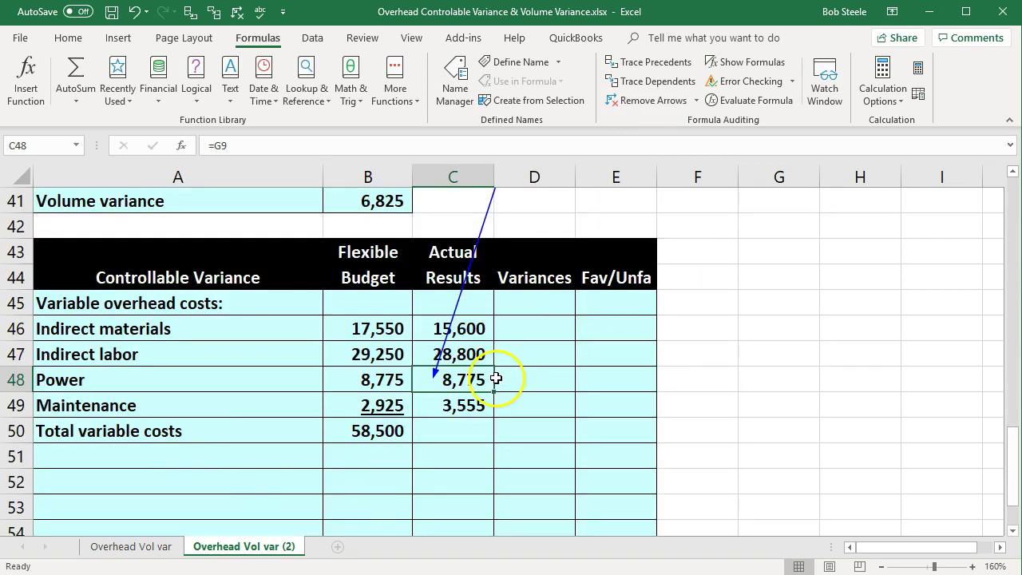
pyautogui.click(237, 11)
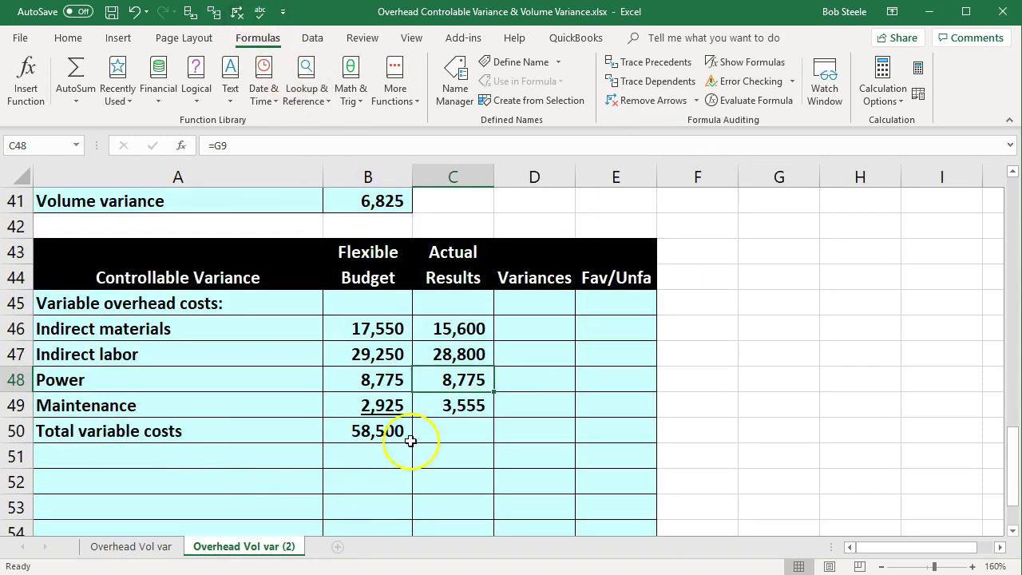
# Step: Fill the total variable costs SUM formula from B50 across to C50 and check that it covers C46:C49
pyautogui.click(398, 438)
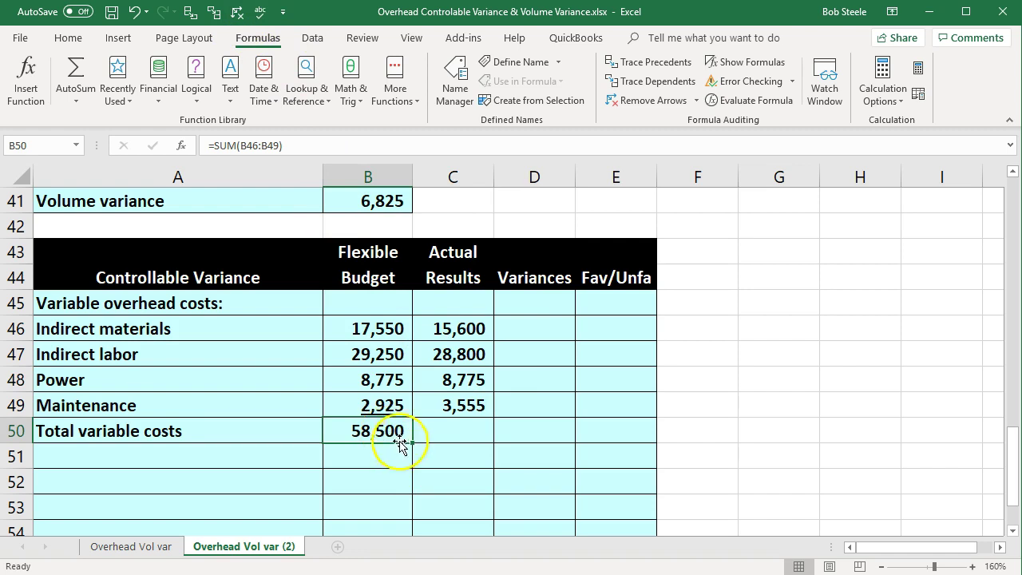
pyautogui.moveTo(412, 445); pyautogui.dragTo(456, 437)
pyautogui.doubleClick(457, 437)
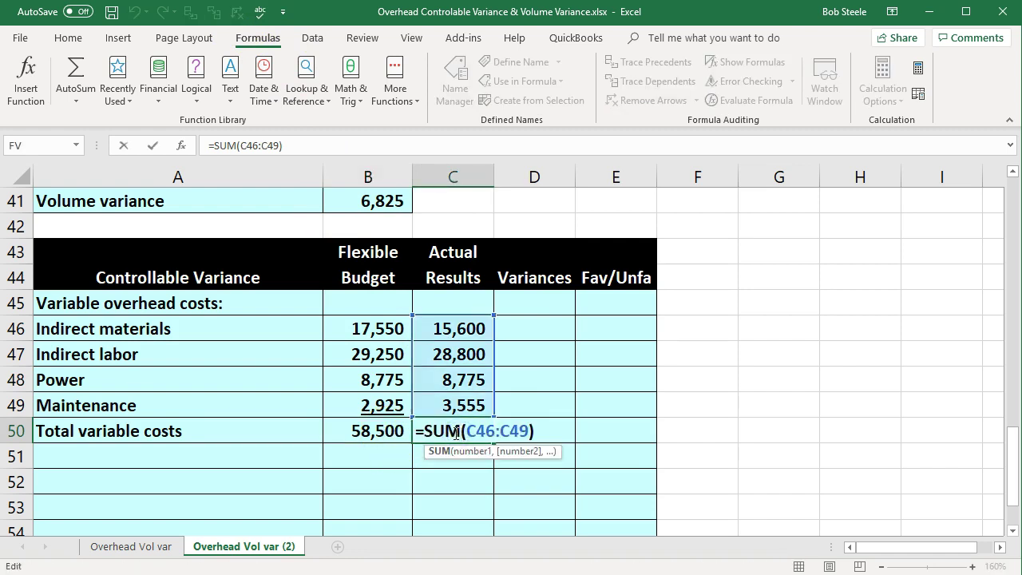
pyautogui.press('Return')
# Step: Underline the maintenance Actual Results amount in C49
pyautogui.click(450, 405)
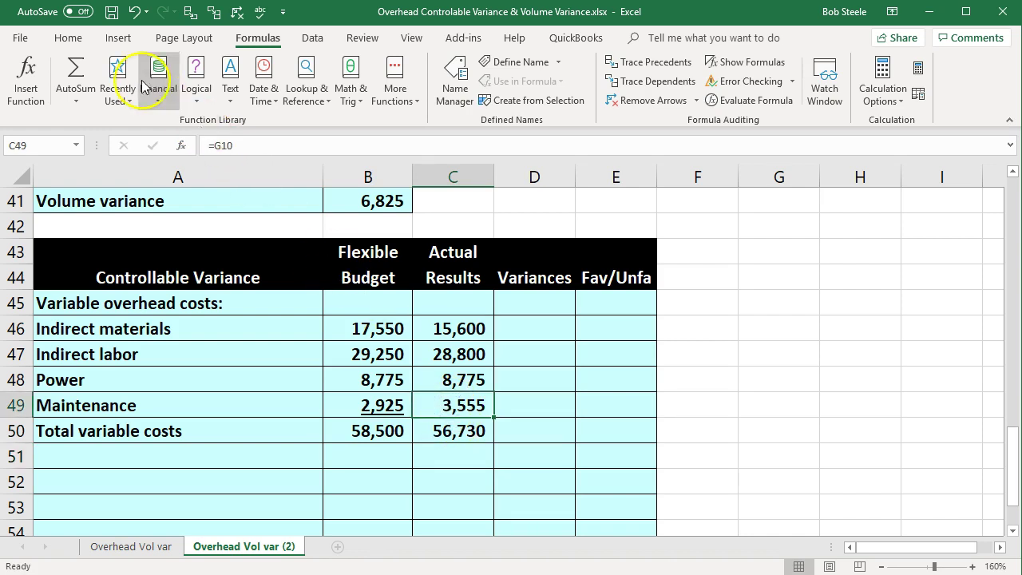
pyautogui.click(70, 37)
pyautogui.click(123, 94)
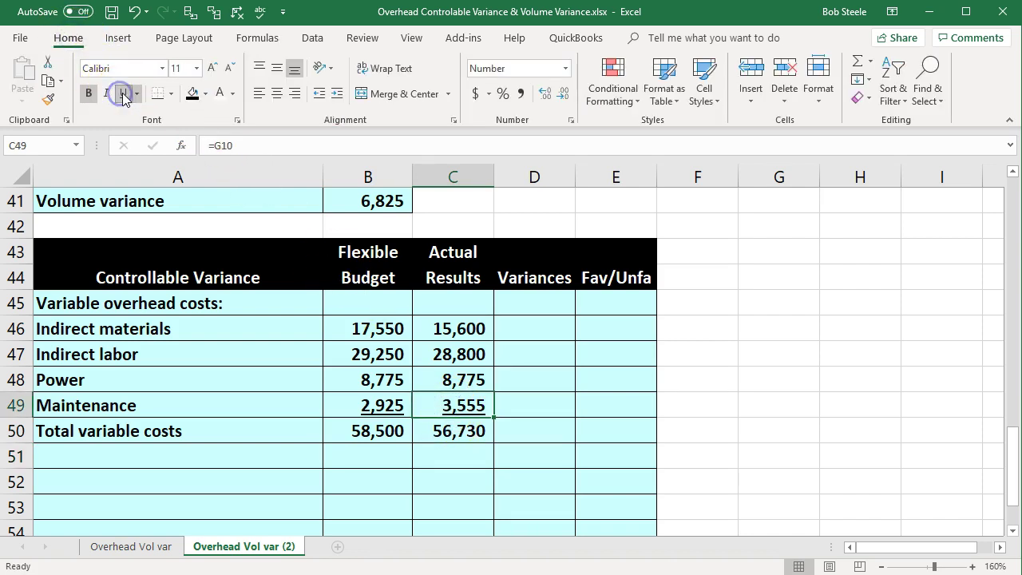
# Step: Calculate the indirect materials variance in D46 as flexible budget minus actual results with =B46-C46
pyautogui.click(320, 260)
pyautogui.click(520, 329)
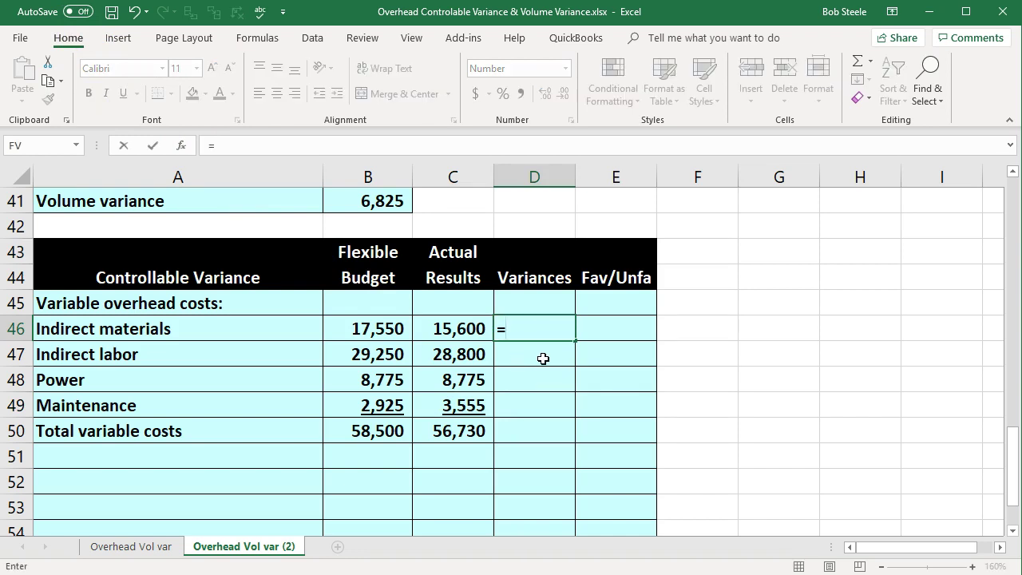
pyautogui.click(375, 329)
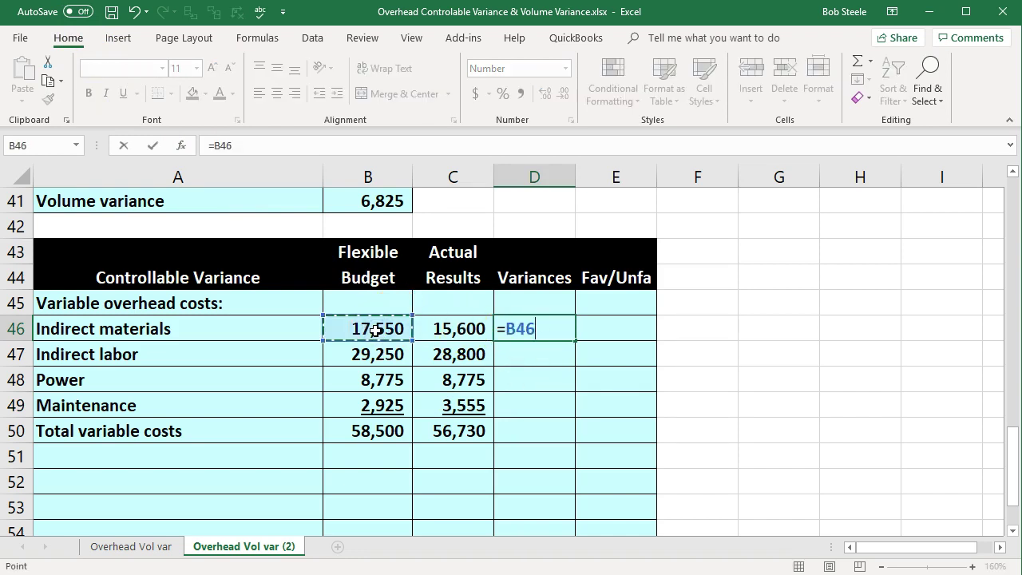
pyautogui.write('-')
pyautogui.click(438, 328)
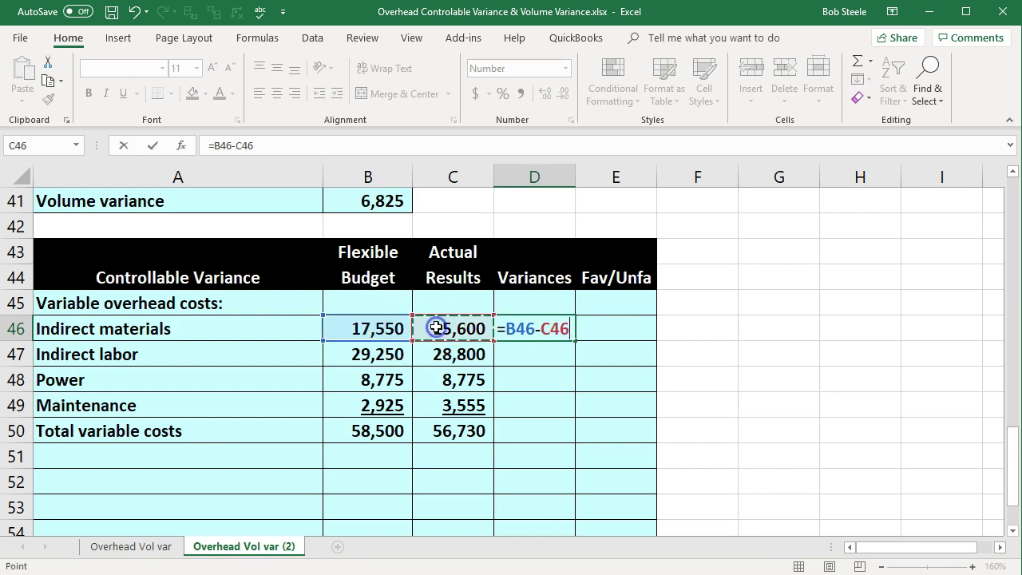
pyautogui.press('Return')
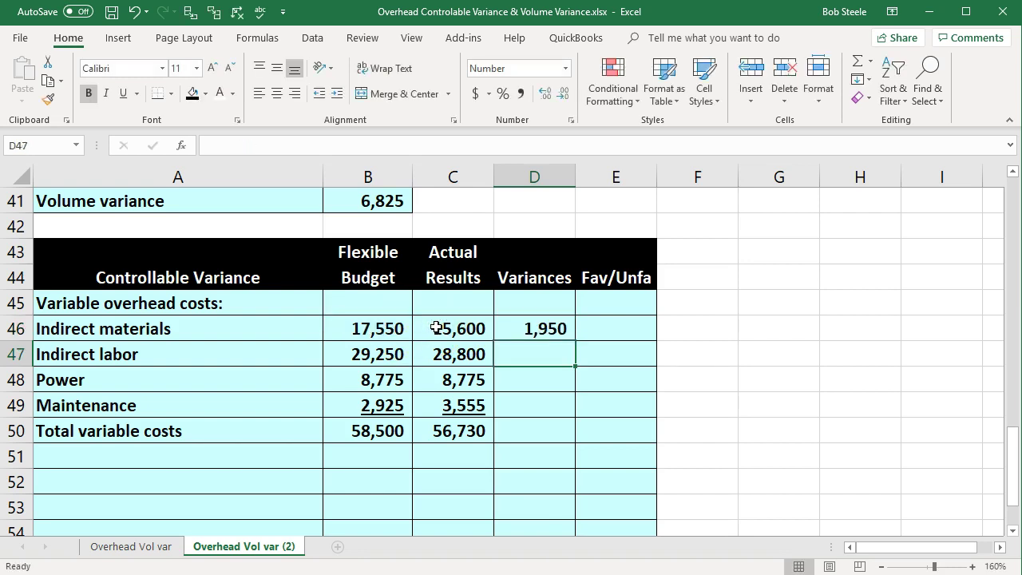
# Step: Fill the variance formula from D46 down through D49 and underline the maintenance variance in D49
pyautogui.click(508, 328)
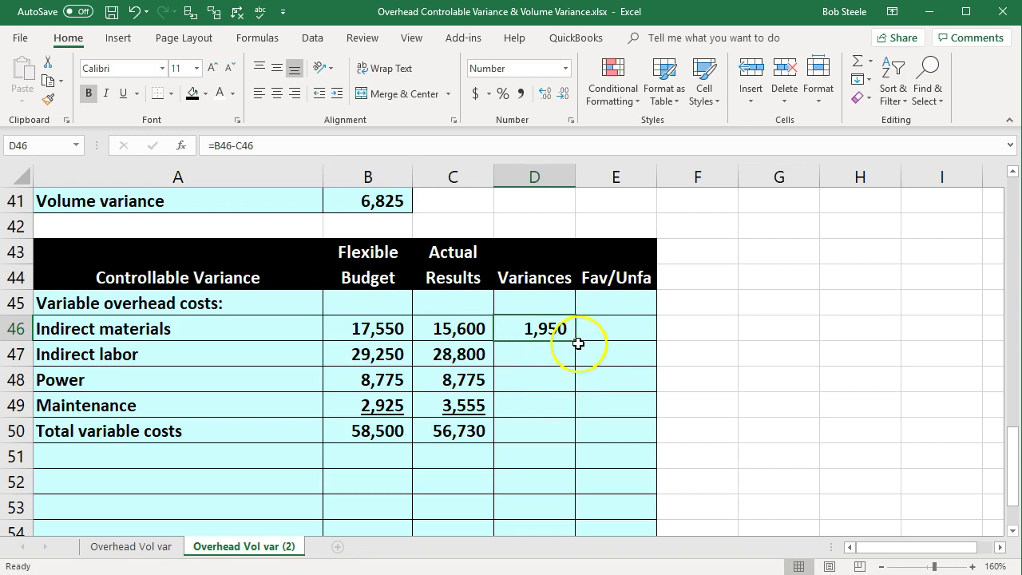
pyautogui.moveTo(578, 341); pyautogui.dragTo(564, 405)
pyautogui.click(546, 404)
pyautogui.click(75, 48)
pyautogui.click(123, 93)
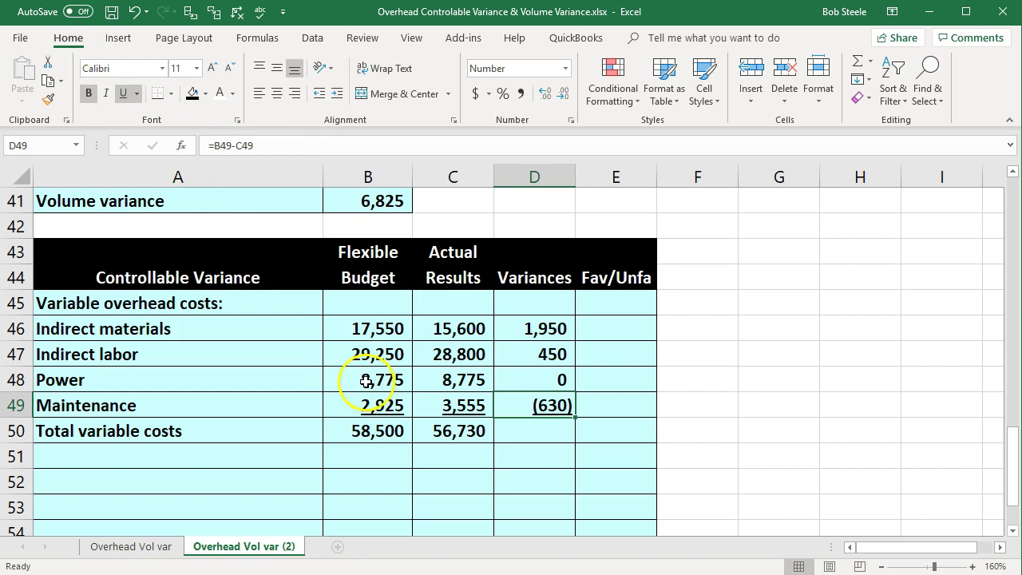
# Step: Fill the total variable costs SUM formula from C50 across to D50 to total the variances, and check its range
pyautogui.click(447, 433)
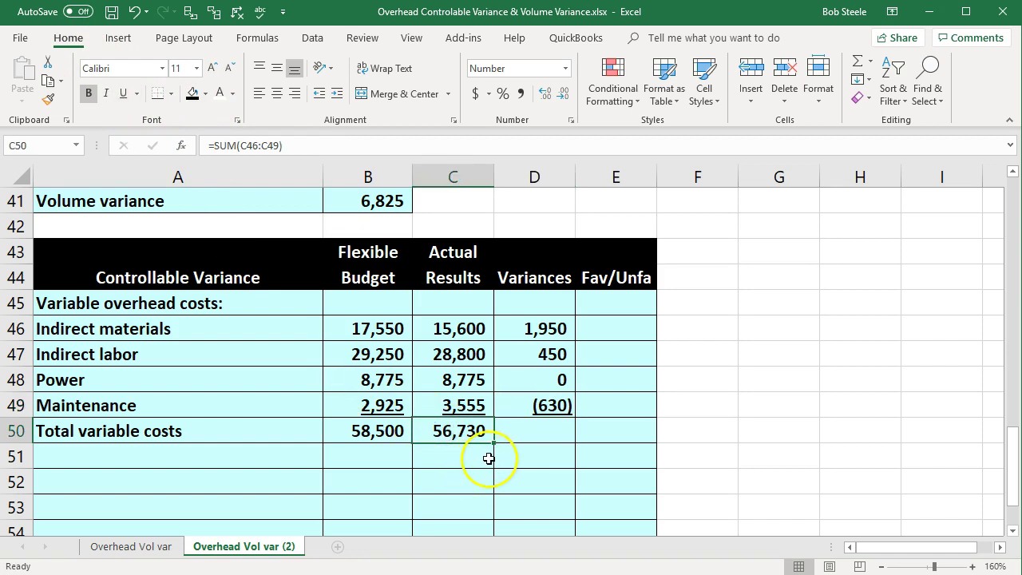
pyautogui.moveTo(494, 444); pyautogui.dragTo(545, 438)
pyautogui.click(551, 506)
pyautogui.doubleClick(538, 431)
pyautogui.press('Escape')
pyautogui.press('Return')
# Step: Mark the indirect materials variance as favorable by entering F in E46
pyautogui.click(619, 326)
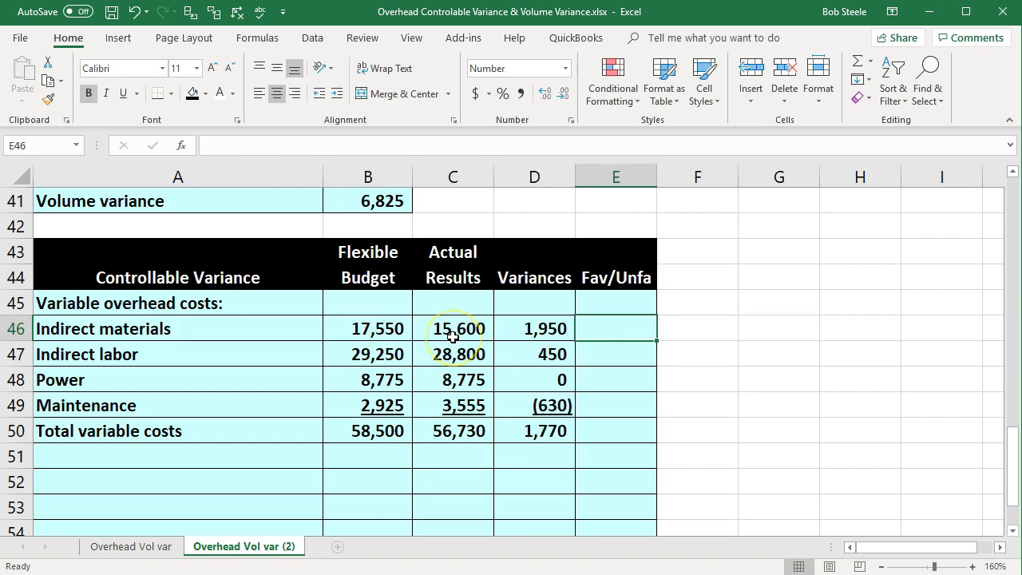
pyautogui.write('Fav/Unfa')
pyautogui.press('Return')
pyautogui.press('Up')
pyautogui.press('F2')
pyautogui.hotkey('shift', 'Home')
pyautogui.write('F')
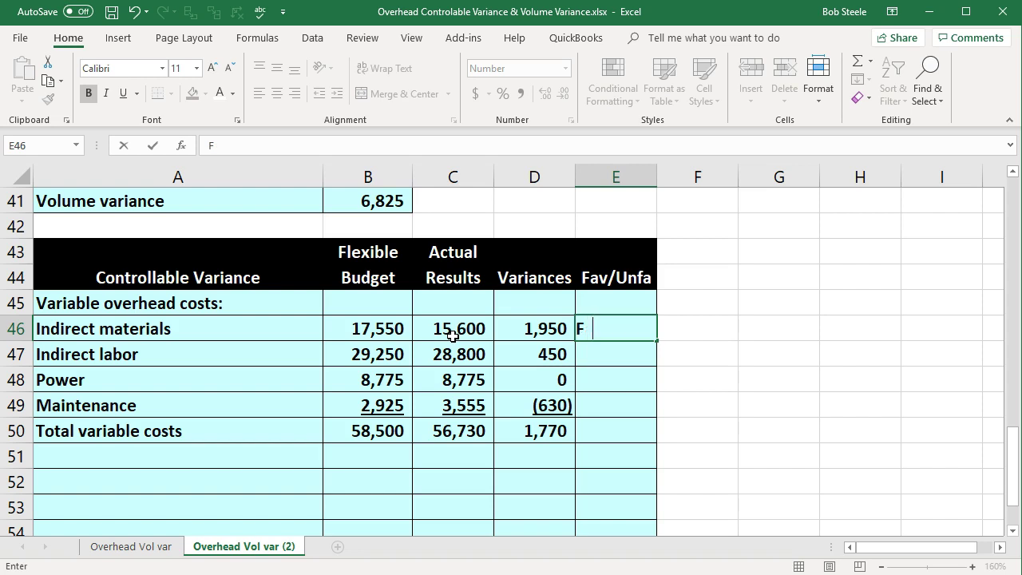
pyautogui.press('Return')
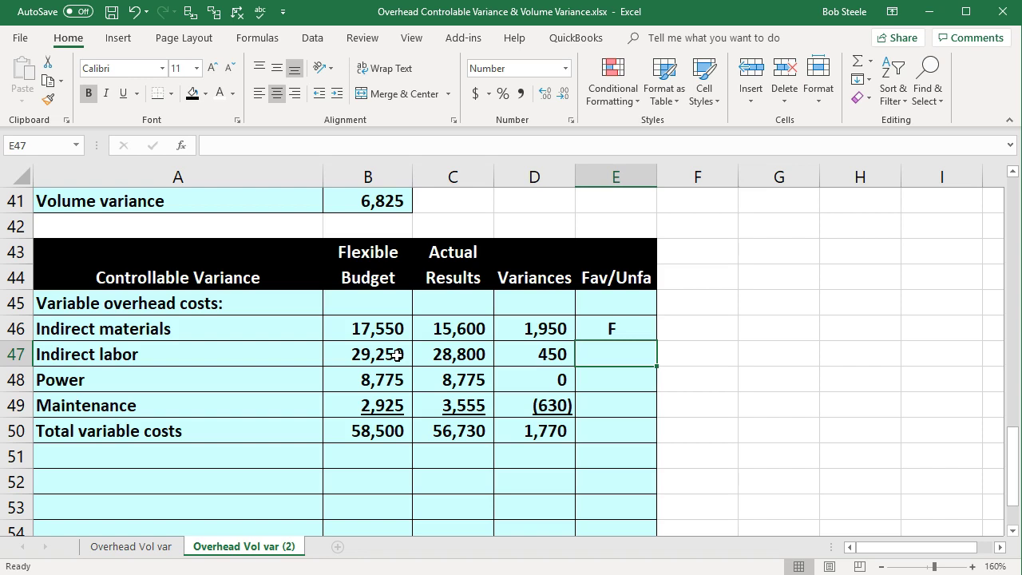
# Step: Enter F for indirect labor in E47, U for maintenance in E49 and F for total variable costs in E50, leaving power blank
pyautogui.write('F')
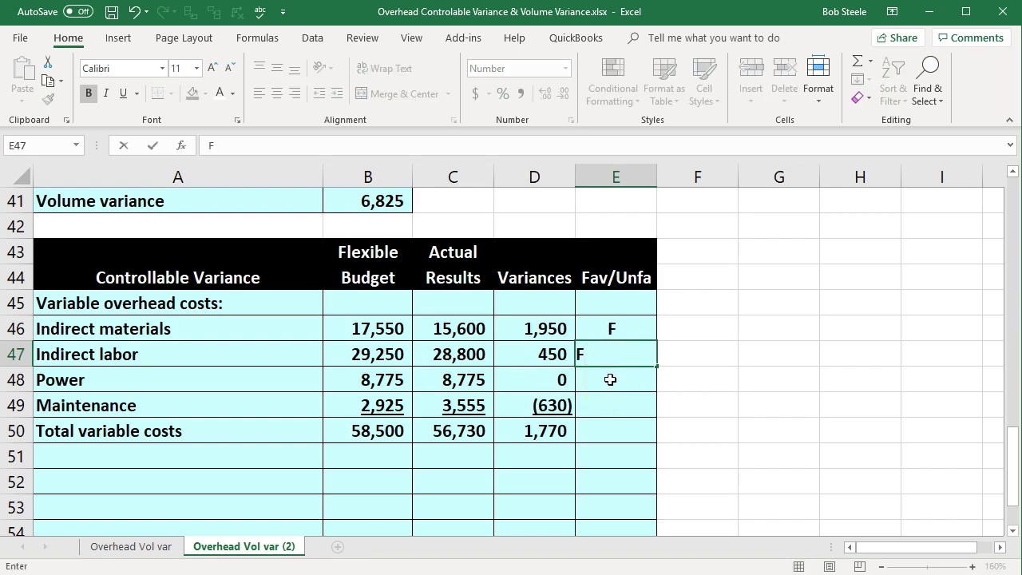
pyautogui.press('Return')
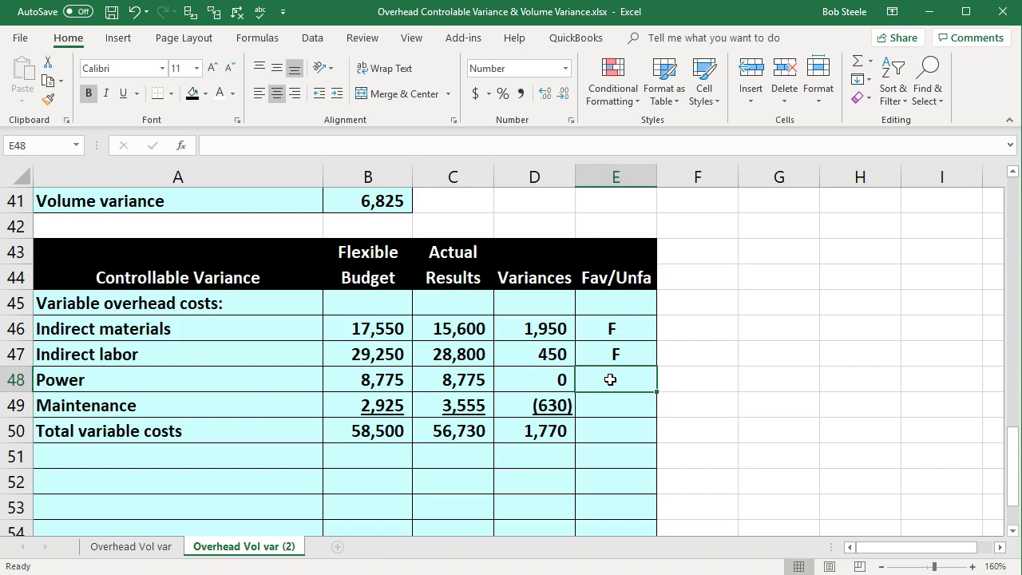
pyautogui.press('Return')
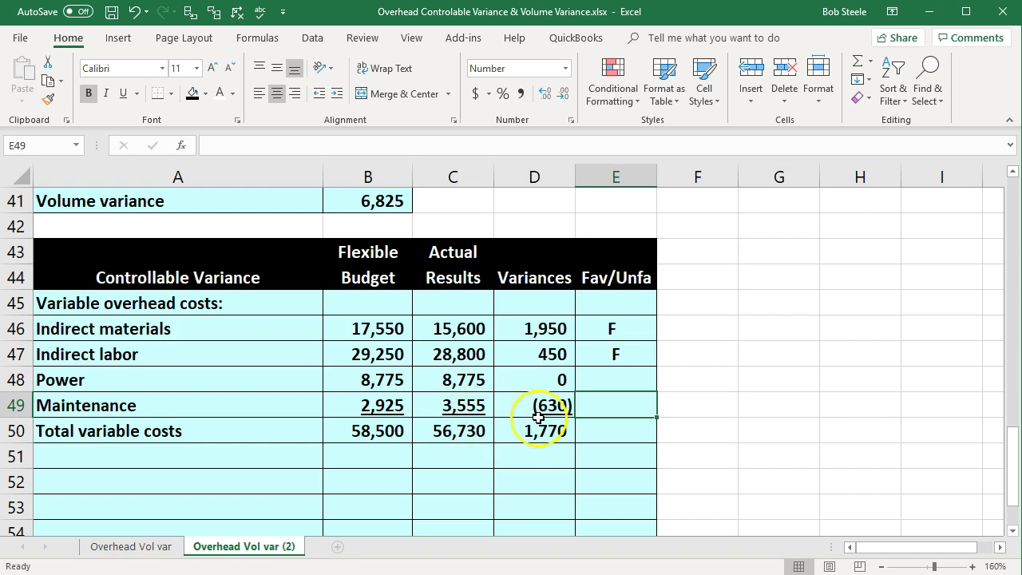
pyautogui.write('U')
pyautogui.press('Return')
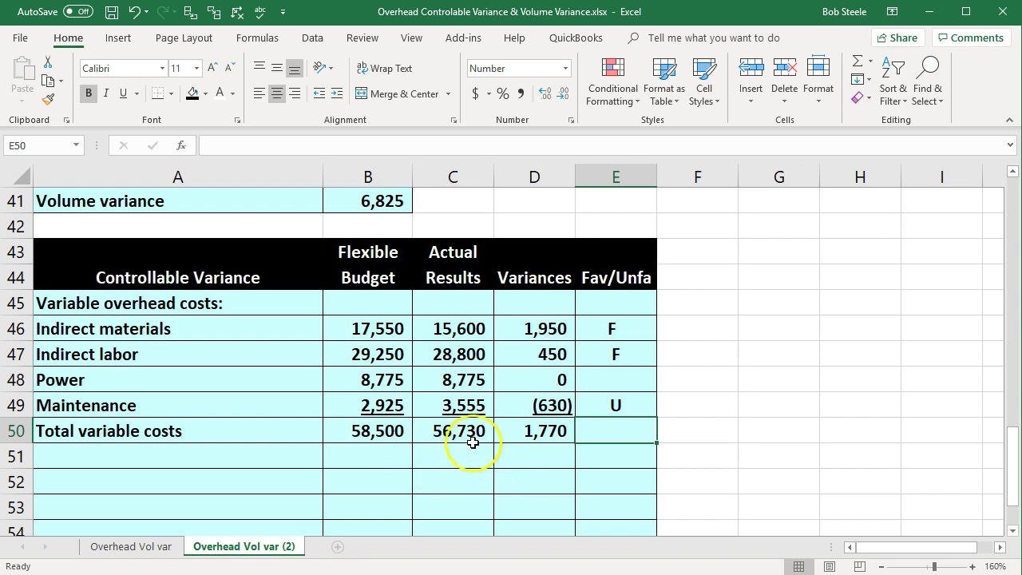
pyautogui.write('F')
pyautogui.press('Return')
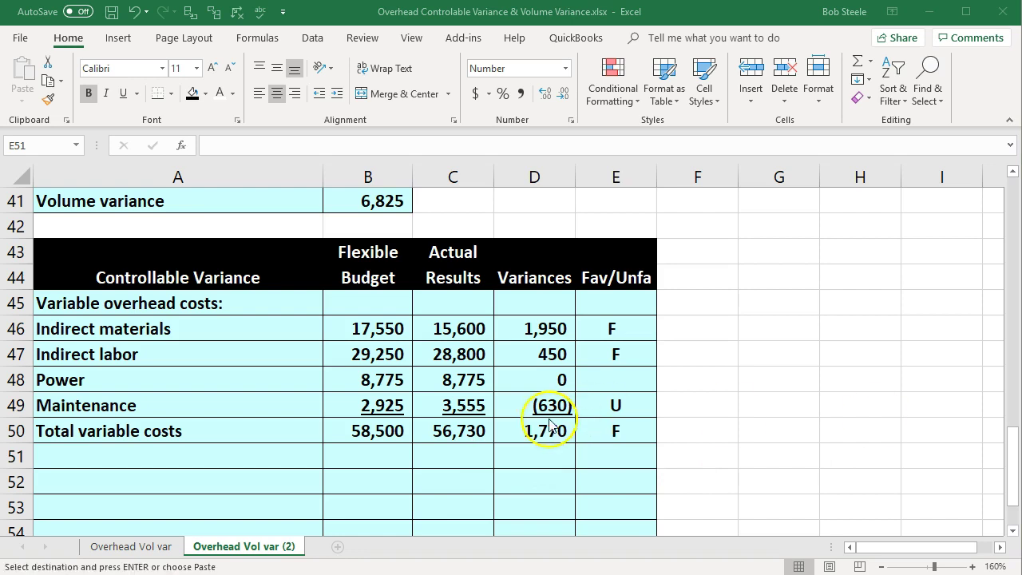
# Step: Add the label "Fixed overhead costs:" in A51
pyautogui.click(187, 452)
pyautogui.write('Fixed overhead costs:')
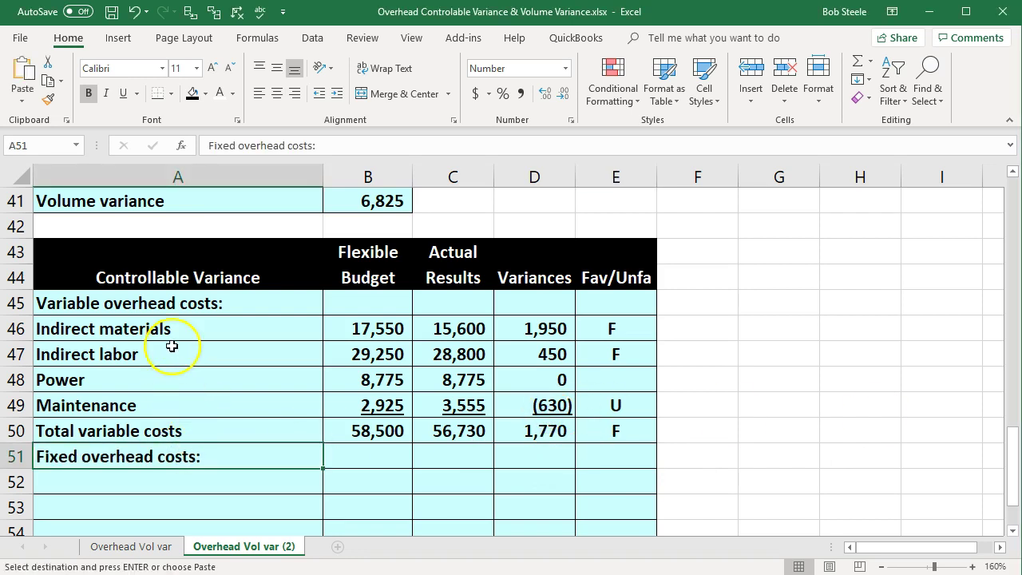
# Step: Indent the labels in A46:A50 one level and indent "Total variable costs" in A50 one level further
pyautogui.moveTo(160, 328); pyautogui.dragTo(171, 424)
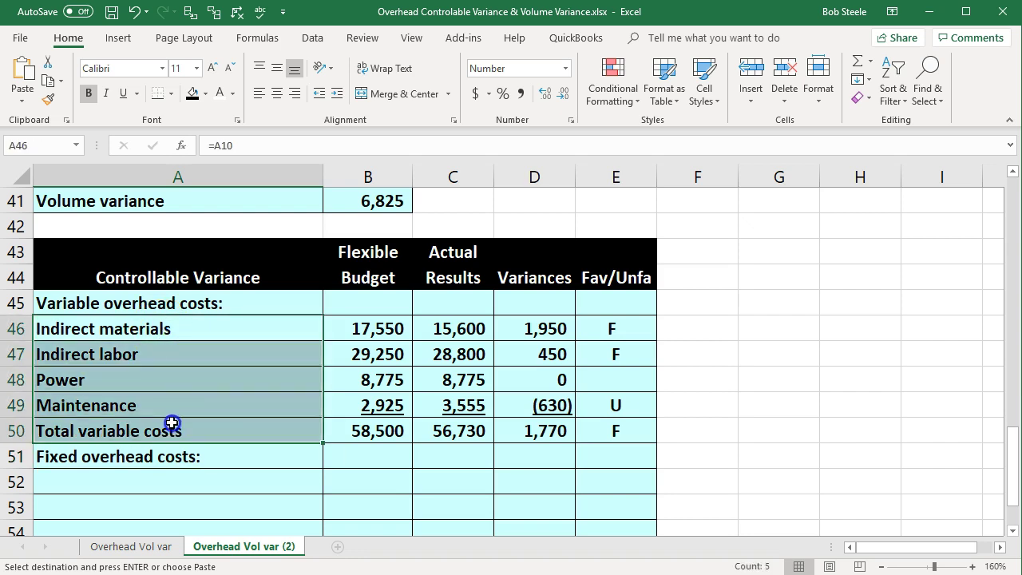
pyautogui.click(337, 93)
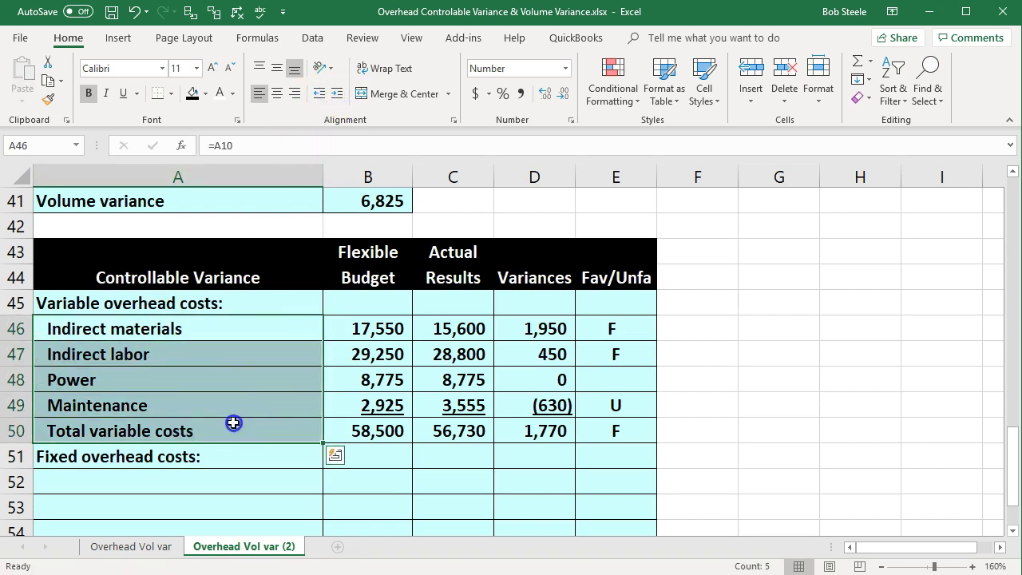
pyautogui.click(234, 423)
pyautogui.click(336, 93)
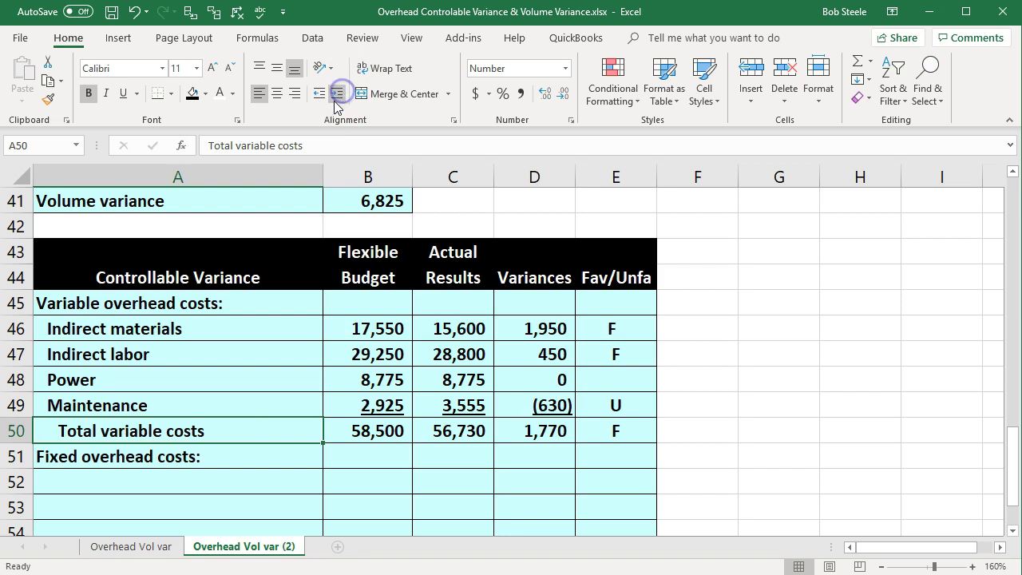
# Step: Link A52 to the "Rent and factory building" label in A16 of the overhead budget
pyautogui.click(237, 481)
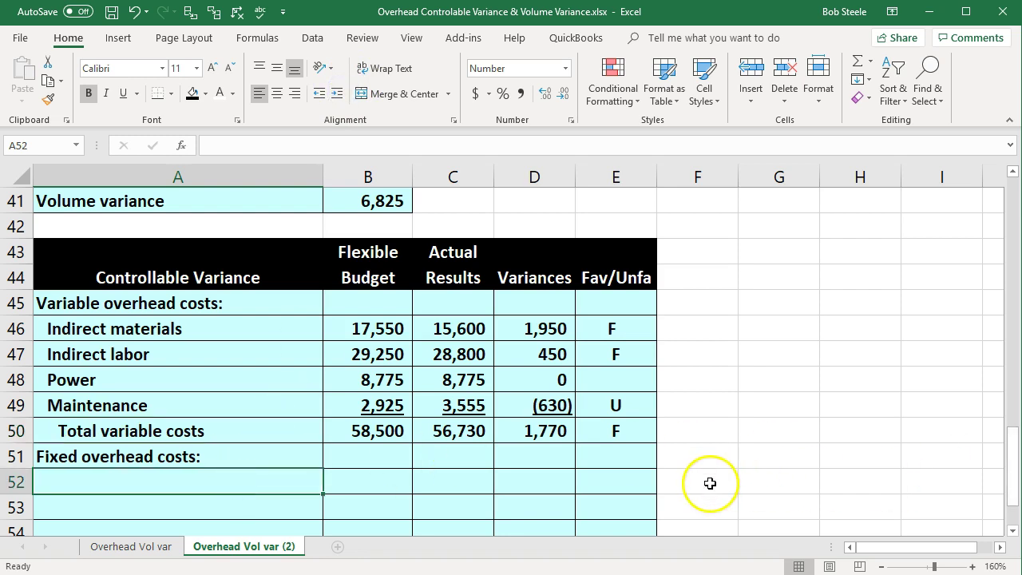
pyautogui.scroll(-1, 711, 483)
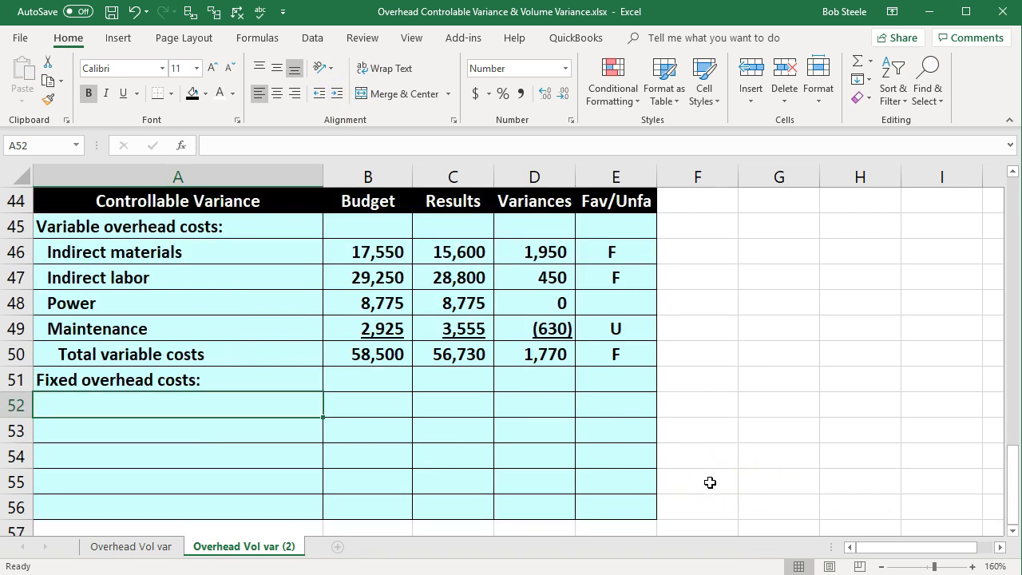
pyautogui.write('=')
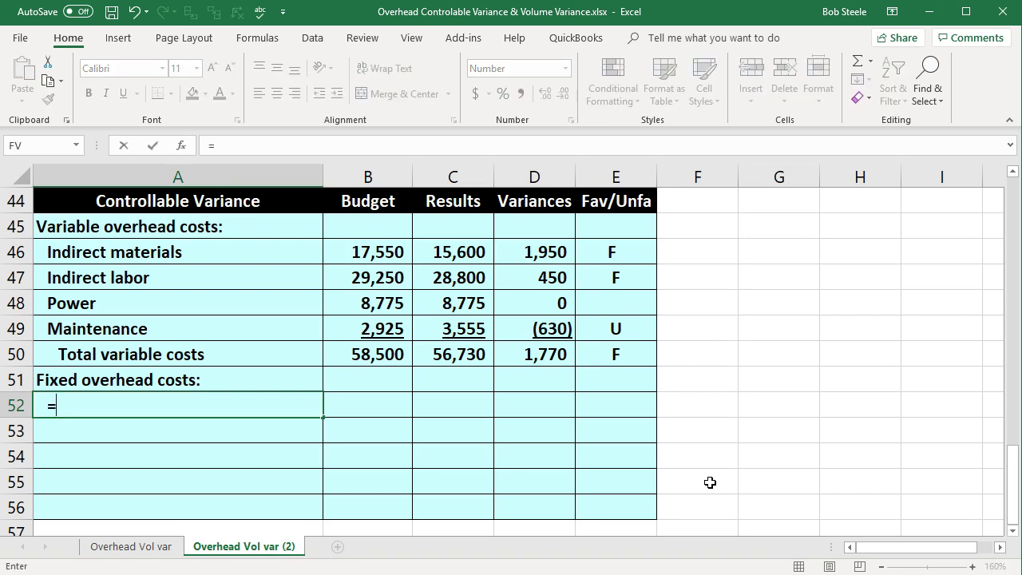
pyautogui.scroll(9, 710, 482)
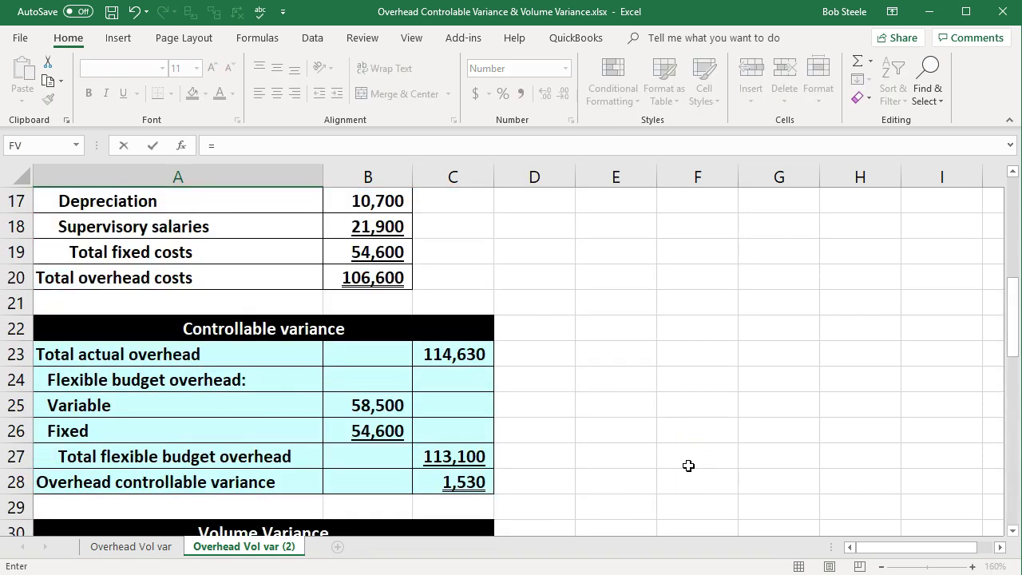
pyautogui.scroll(3, 688, 466)
pyautogui.click(202, 412)
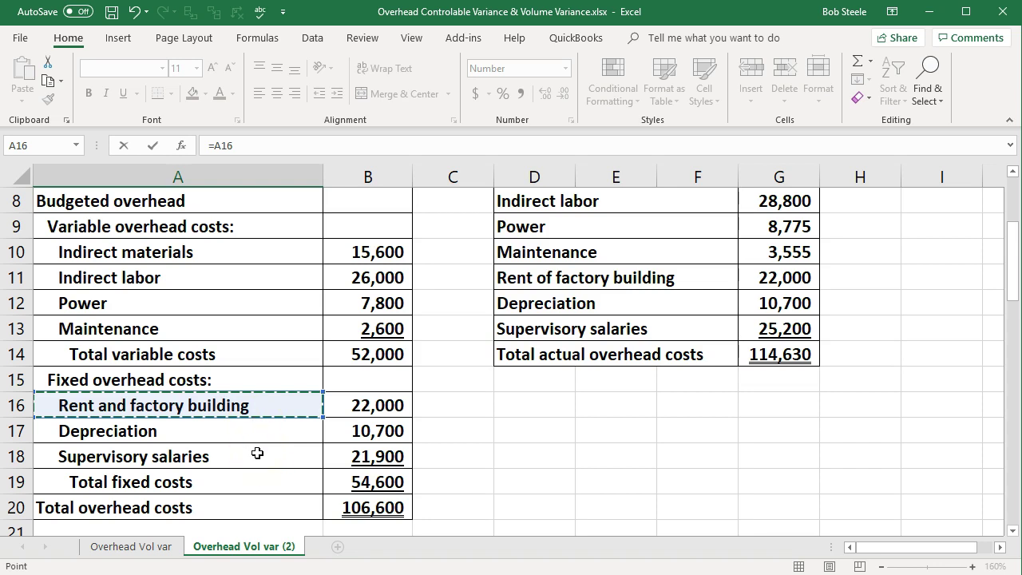
pyautogui.press('Return')
# Step: Fill the label formula from A52 down through A54 for depreciation and supervisory salaries
pyautogui.scroll(-2, 264, 415)
pyautogui.click(262, 330)
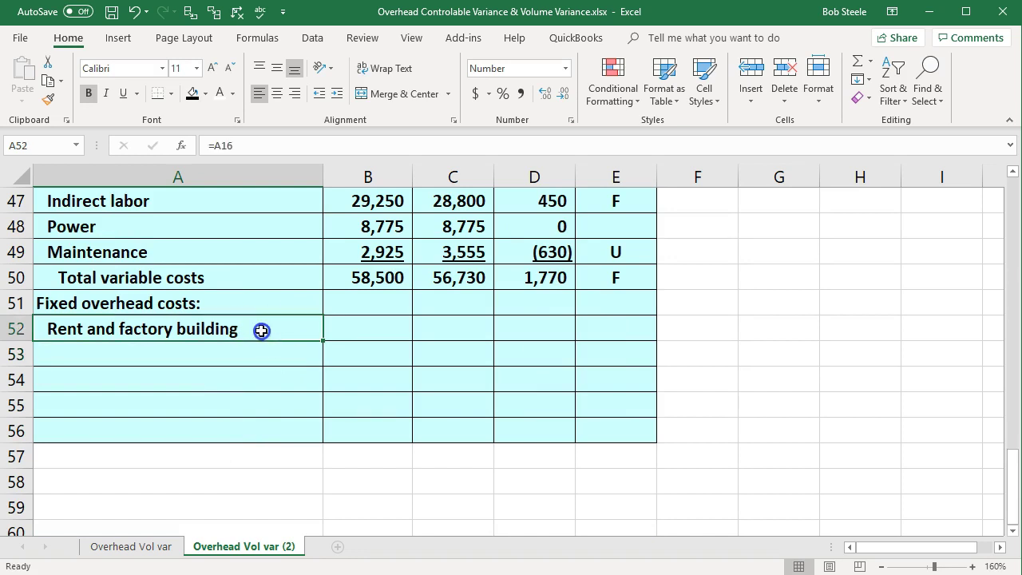
pyautogui.moveTo(324, 341); pyautogui.dragTo(313, 380)
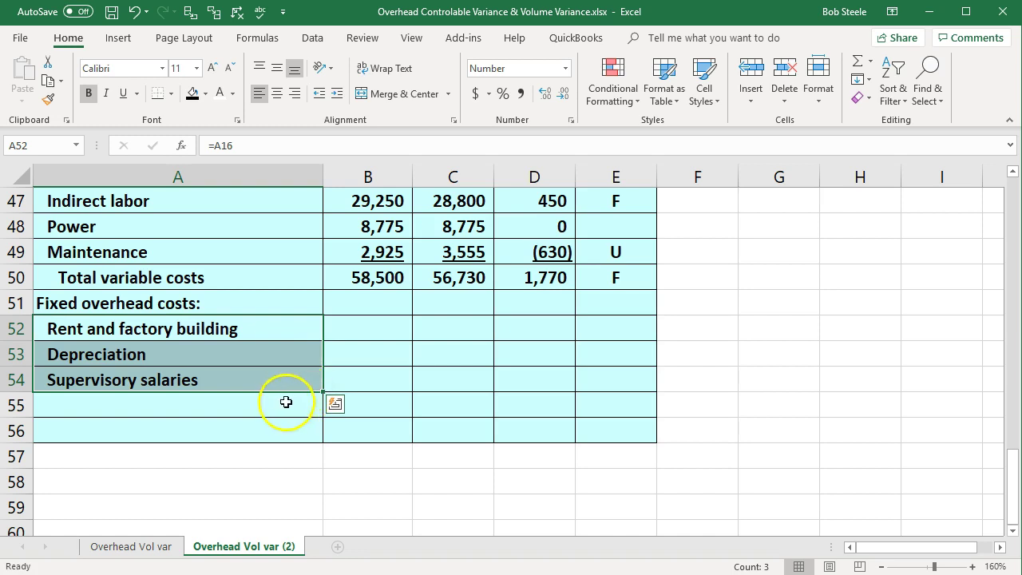
# Step: Paste the copied total label formula into A55 so it links to "Total fixed costs" in A19
pyautogui.click(246, 413)
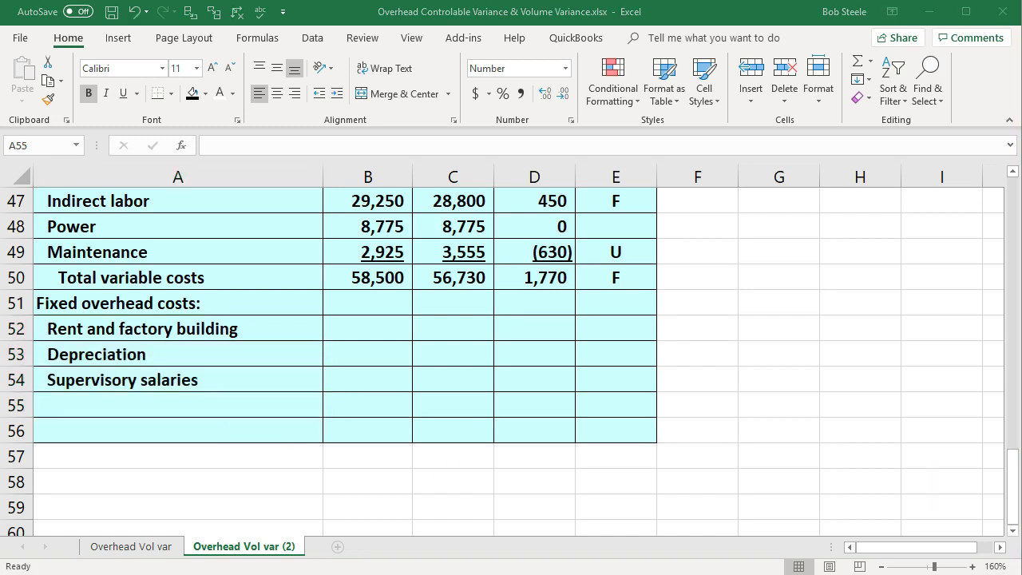
pyautogui.click(212, 394)
pyautogui.hotkey('ctrl', 'v')
pyautogui.scroll(1, 400, 388)
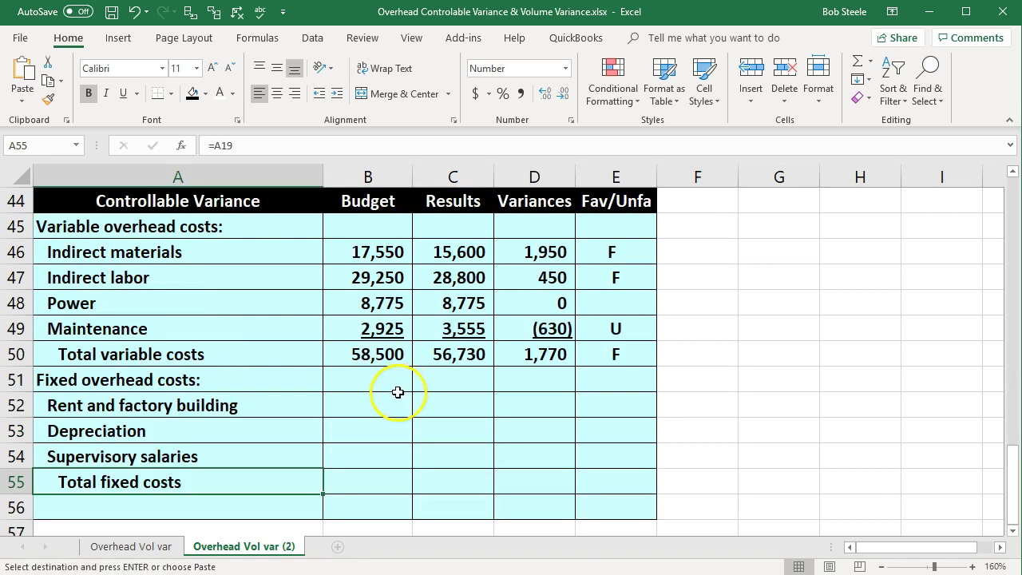
# Step: Link B52 to the budgeted rent in B16 and fill the formula down through B54 for depreciation and supervisory salaries
pyautogui.click(385, 408)
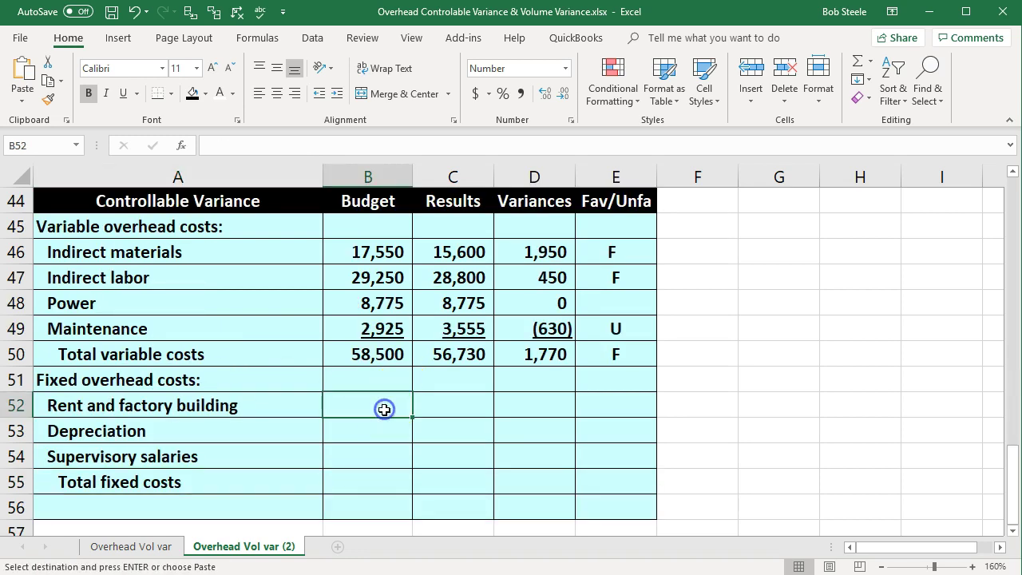
pyautogui.write('=')
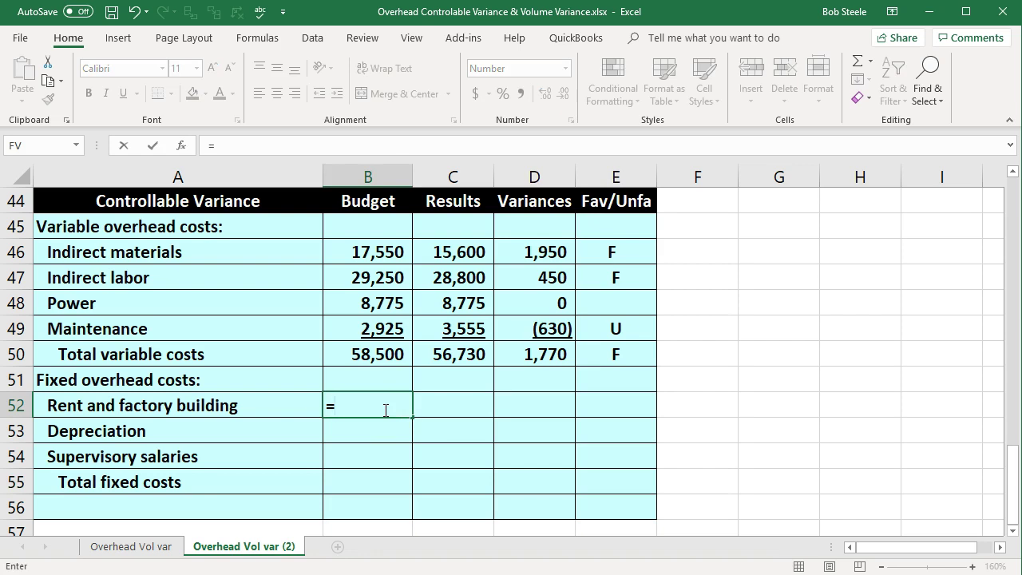
pyautogui.scroll(6, 385, 410)
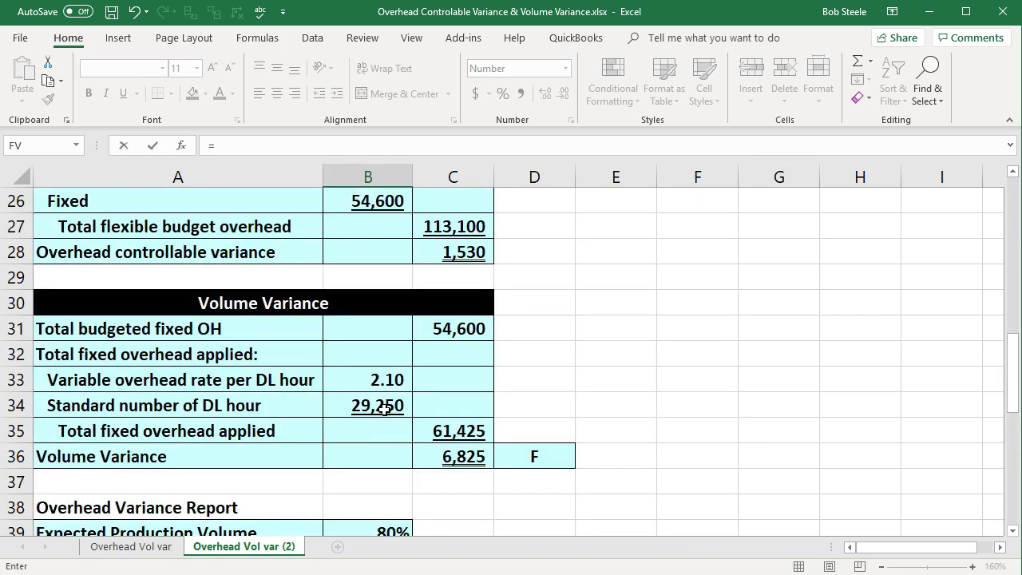
pyautogui.scroll(4, 384, 409)
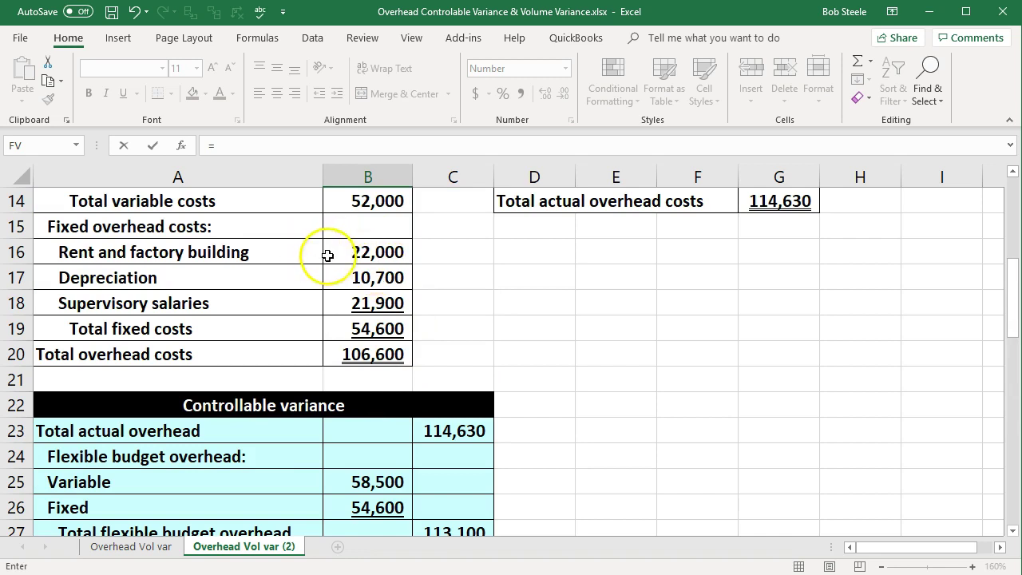
pyautogui.click(337, 254)
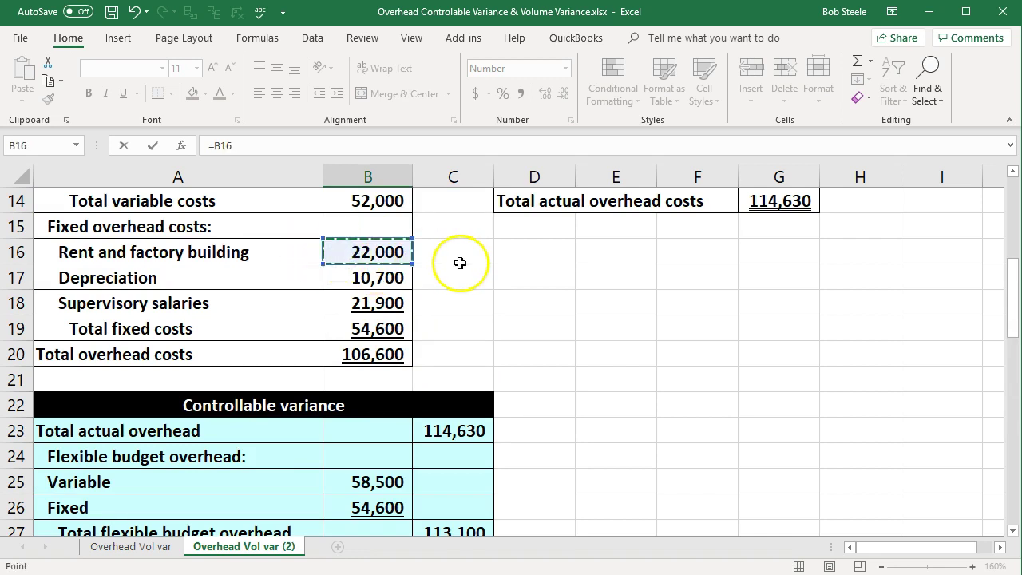
pyautogui.press('Return')
pyautogui.scroll(-2, 457, 255)
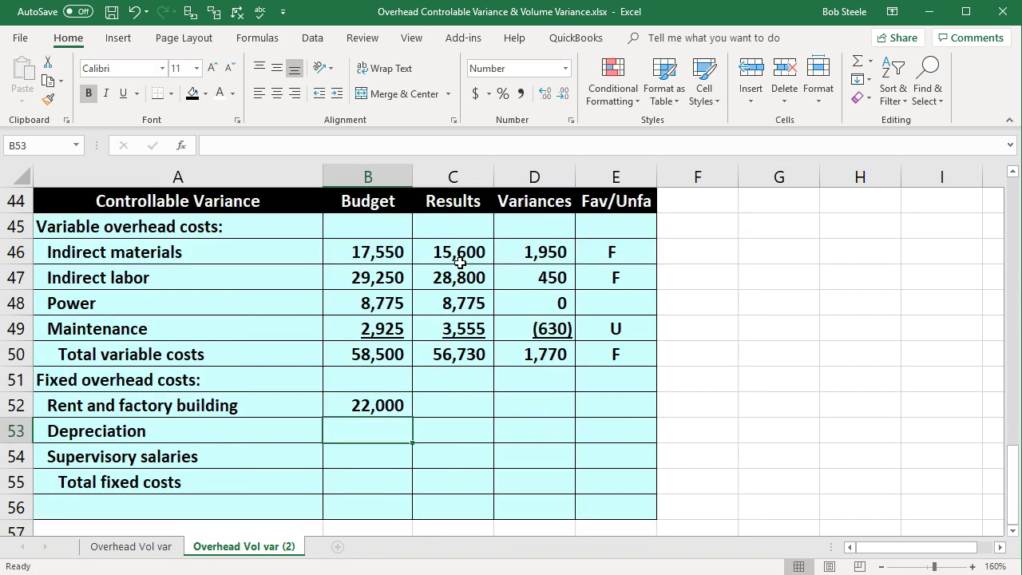
pyautogui.click(397, 328)
pyautogui.moveTo(410, 340); pyautogui.dragTo(409, 381)
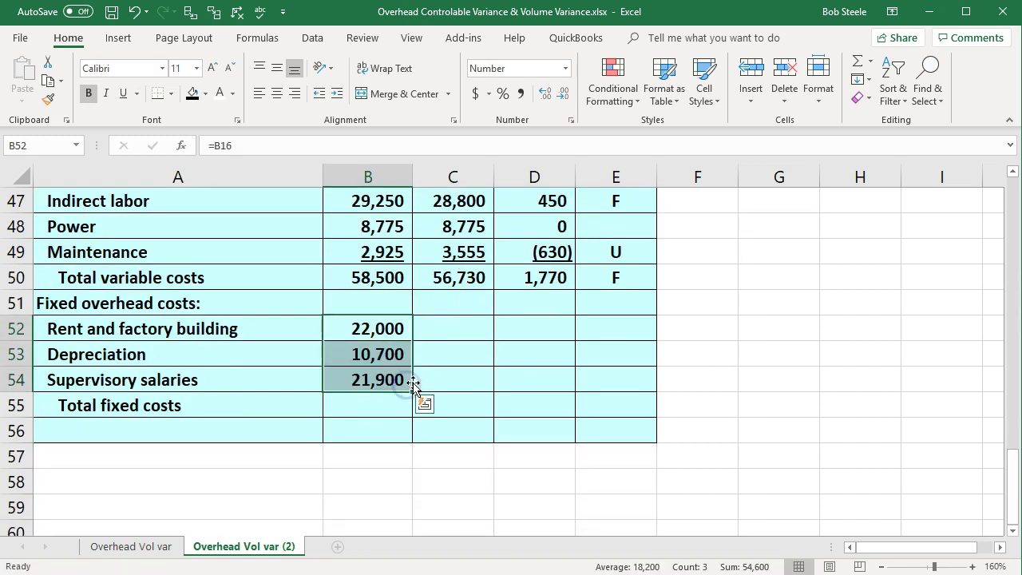
# Step: Link C52 to the actual factory building rent in G11 and fill the formula down through C54
pyautogui.click(452, 329)
pyautogui.scroll(2, 472, 372)
pyautogui.scroll(-1, 472, 372)
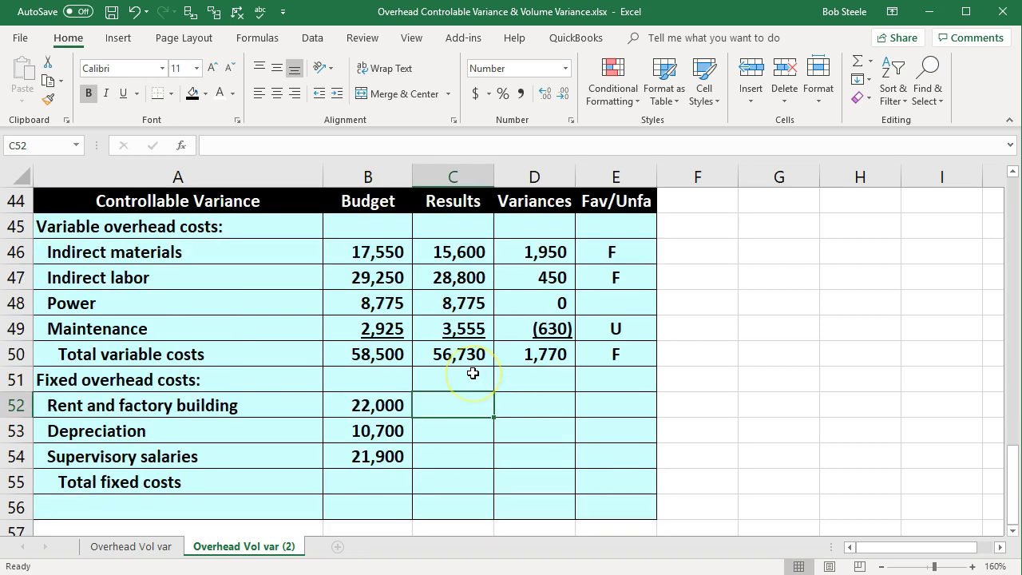
pyautogui.write('=')
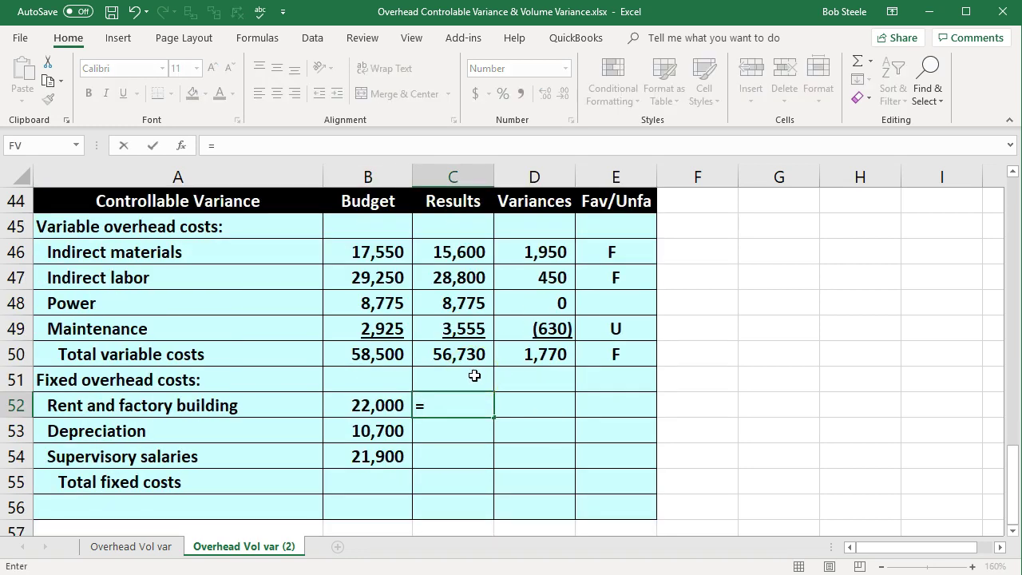
pyautogui.scroll(9, 656, 422)
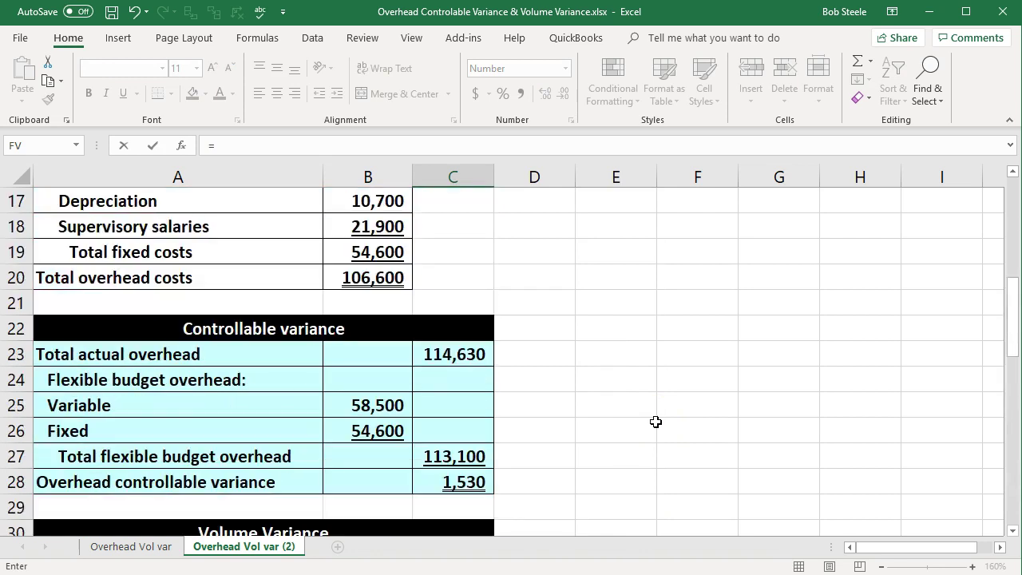
pyautogui.scroll(4, 656, 422)
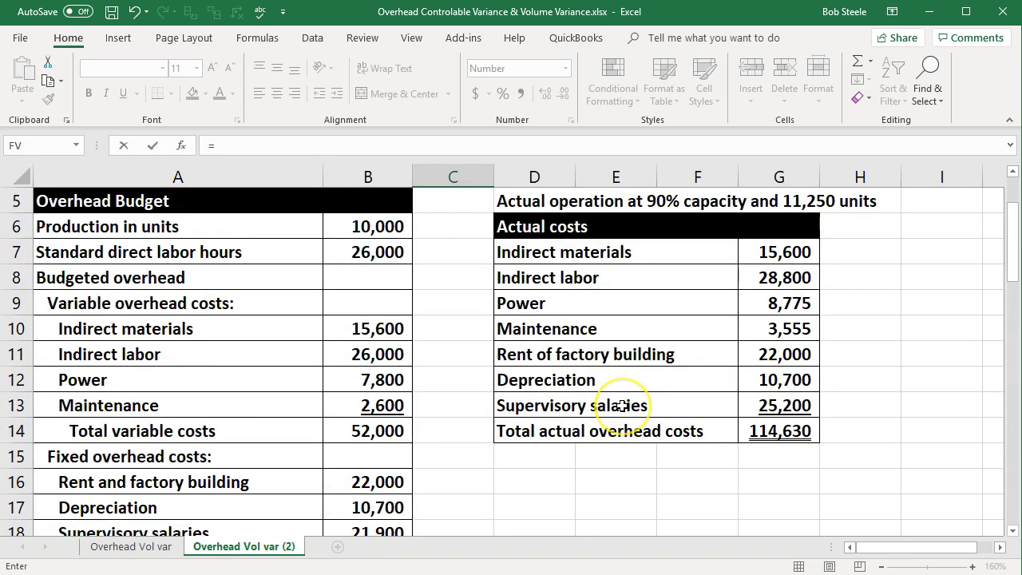
pyautogui.click(776, 355)
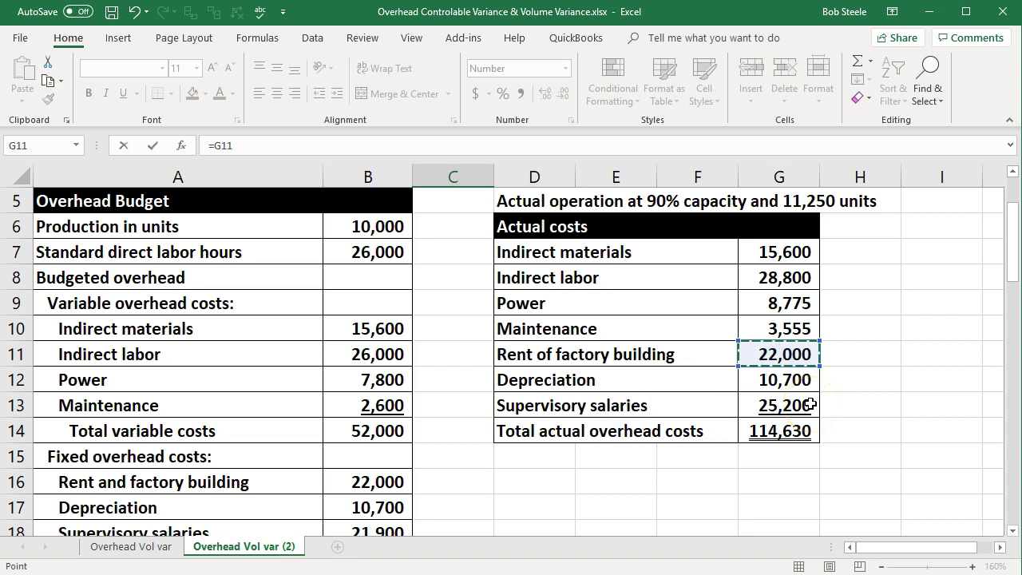
pyautogui.press('Return')
pyautogui.scroll(-2, 809, 405)
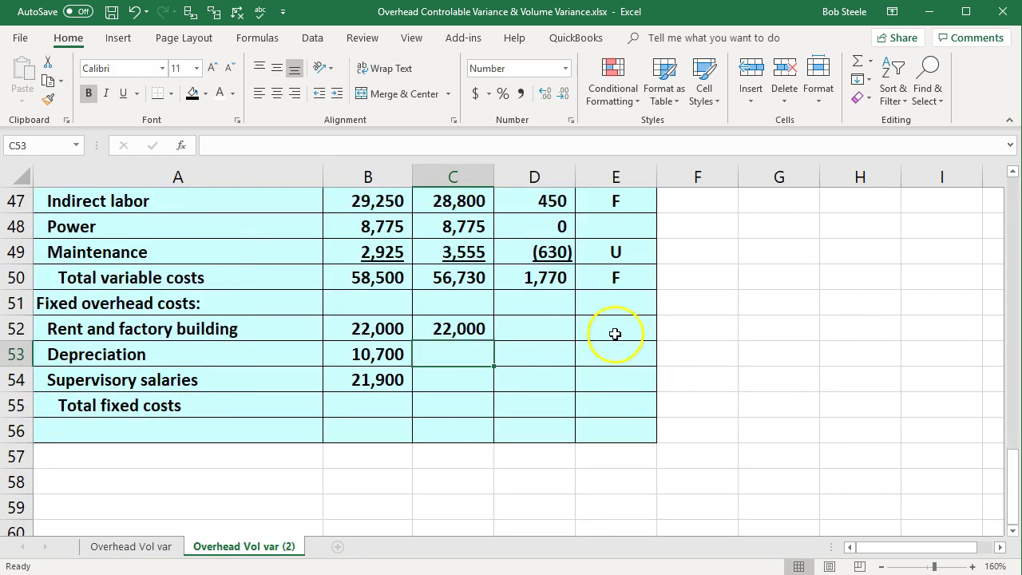
pyautogui.click(476, 337)
pyautogui.moveTo(494, 343); pyautogui.dragTo(482, 379)
# Step: Try to calculate the rent variance in D52 as =C52-B52 and fill the formula down through D54
pyautogui.click(533, 328)
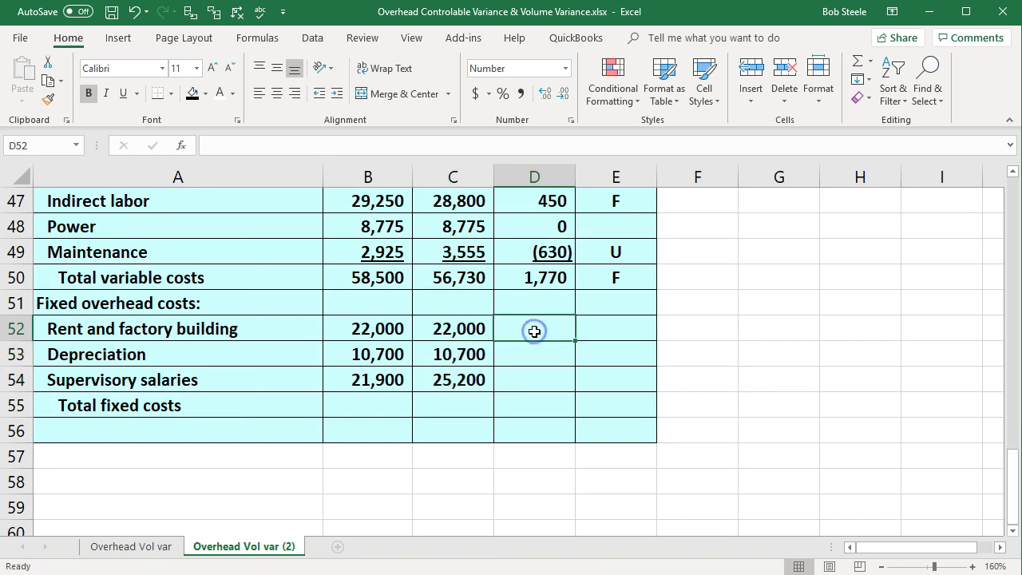
pyautogui.write('=')
pyautogui.press('Left')
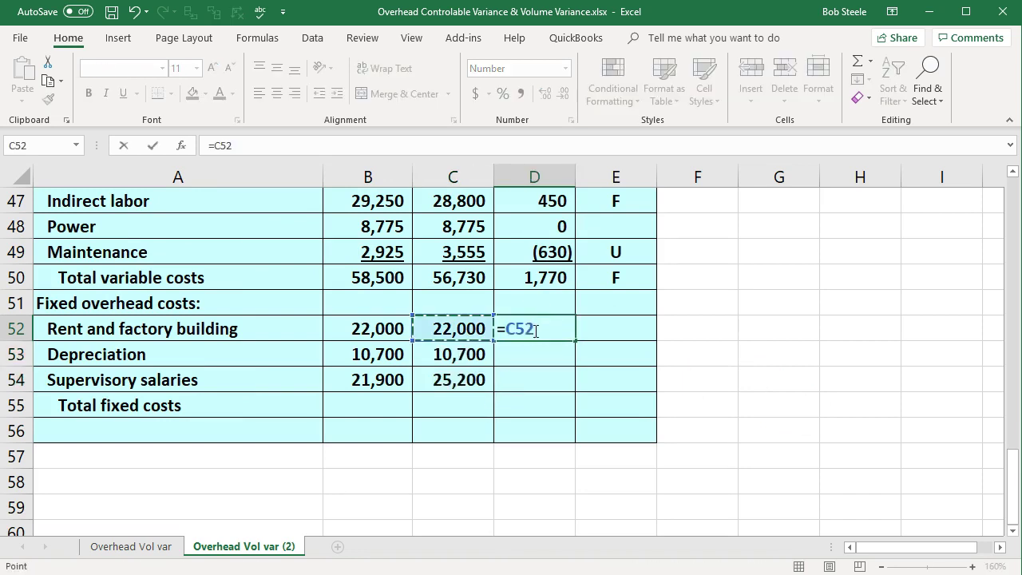
pyautogui.write('-')
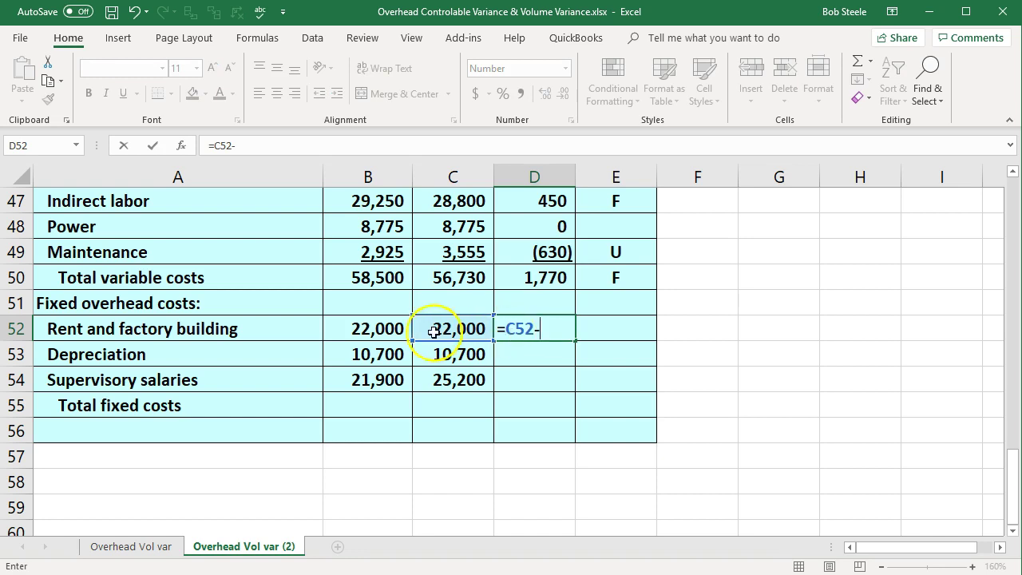
pyautogui.click(388, 323)
pyautogui.press('Return')
pyautogui.scroll(1, 387, 316)
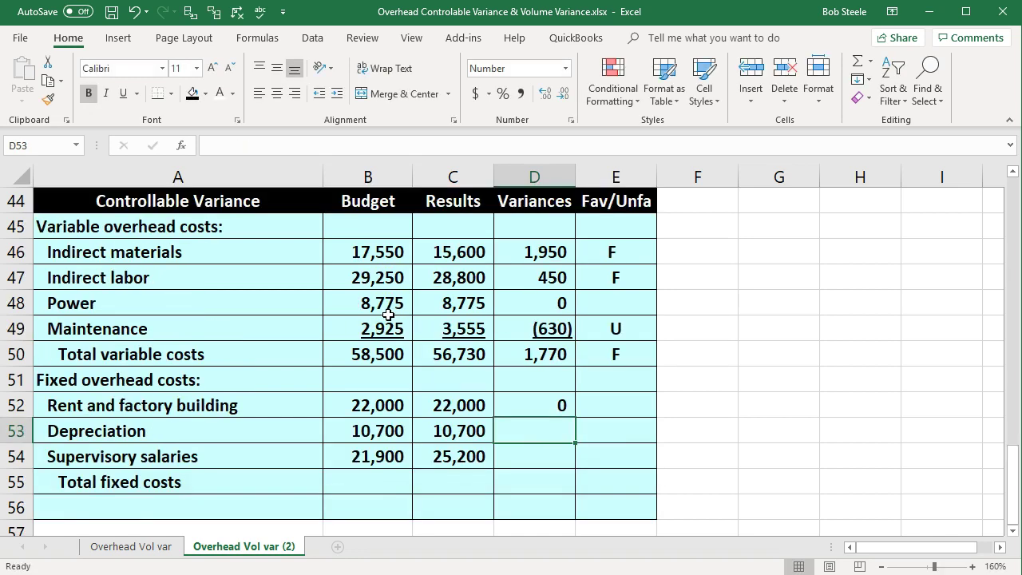
pyautogui.click(533, 406)
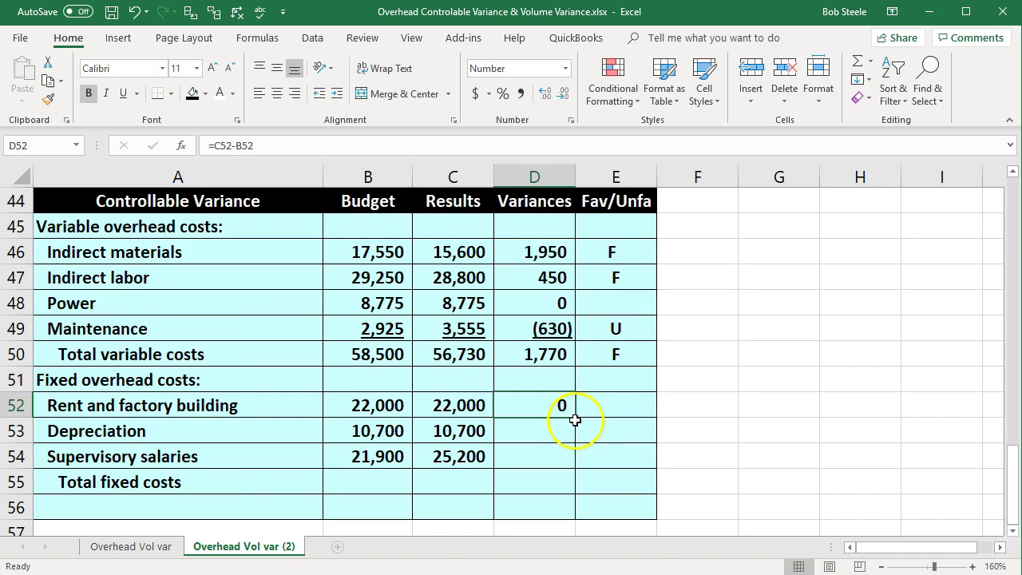
pyautogui.moveTo(575, 420); pyautogui.dragTo(570, 461)
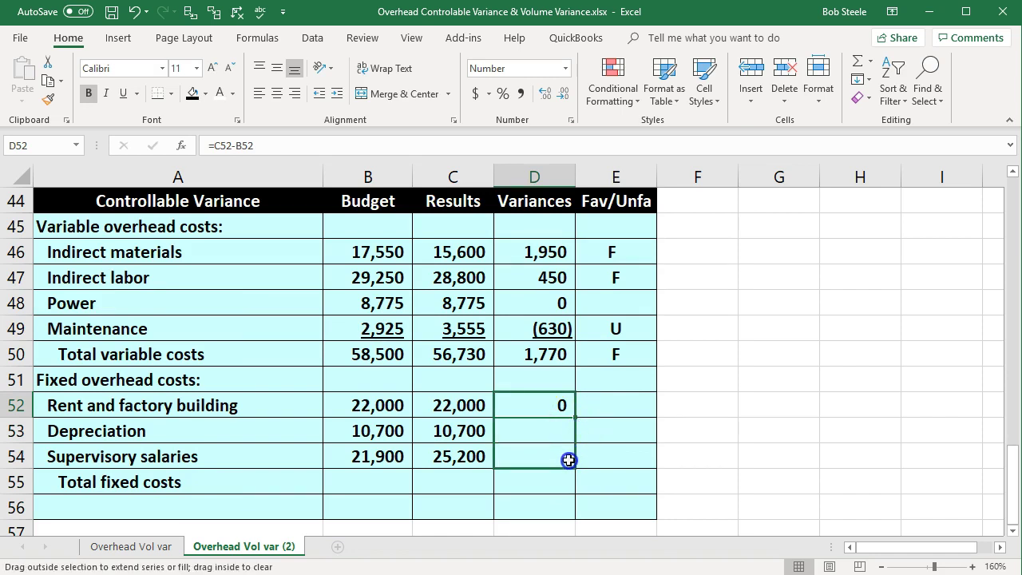
pyautogui.click(556, 501)
# Step: Underline the supervisory salaries amounts in B54:D54 and mark the variance with "U" in E54
pyautogui.moveTo(375, 458); pyautogui.dragTo(519, 459)
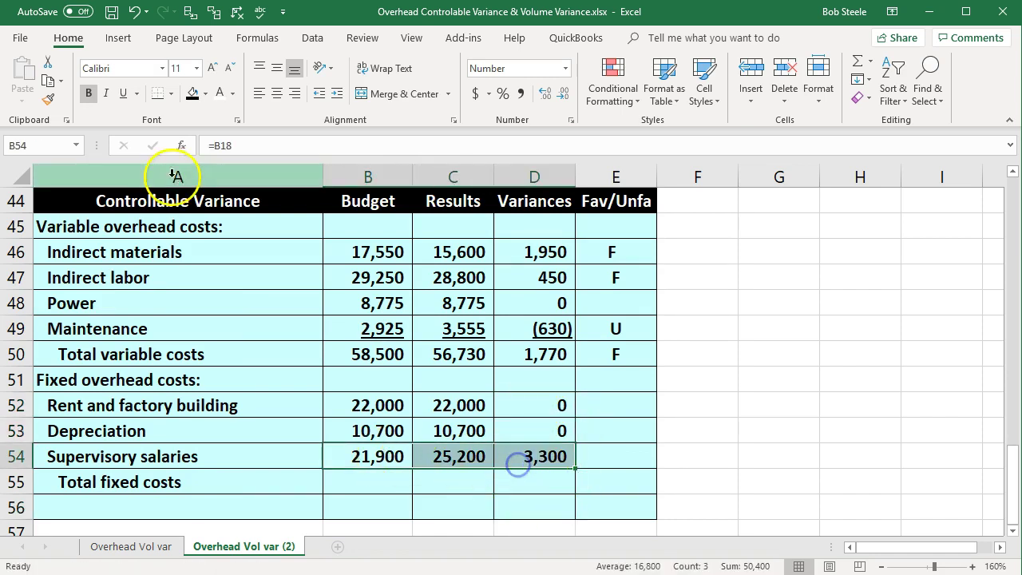
pyautogui.click(122, 94)
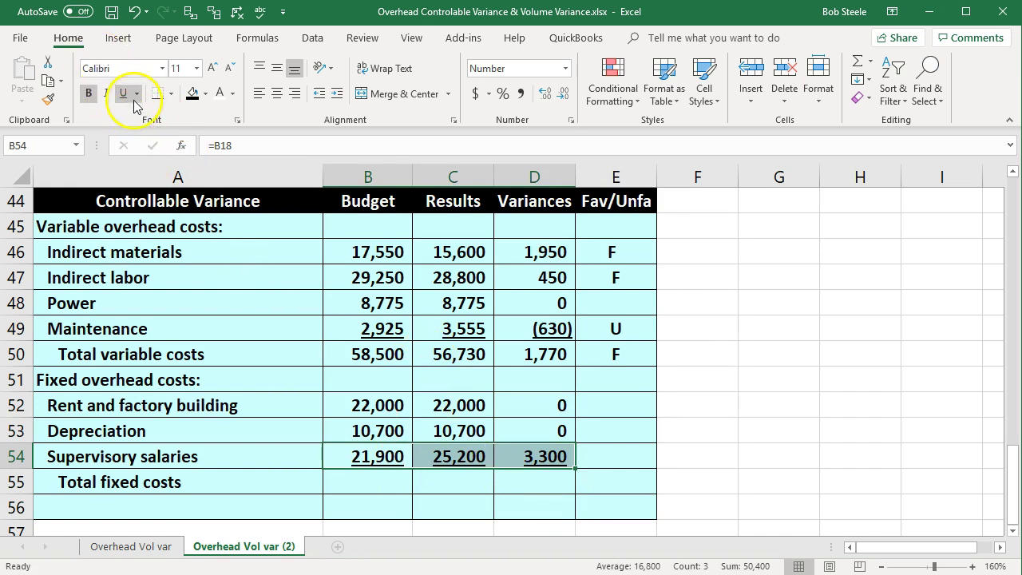
pyautogui.click(596, 401)
pyautogui.press('Down')
pyautogui.press('Down')
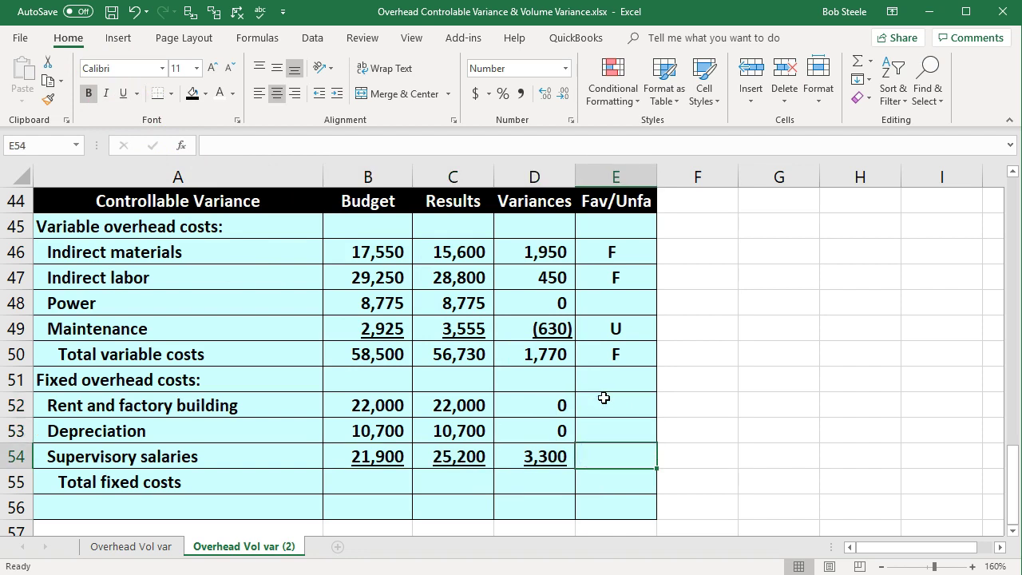
pyautogui.scroll(1, 495, 450)
pyautogui.scroll(-1, 488, 471)
pyautogui.write('U')
pyautogui.press('Return')
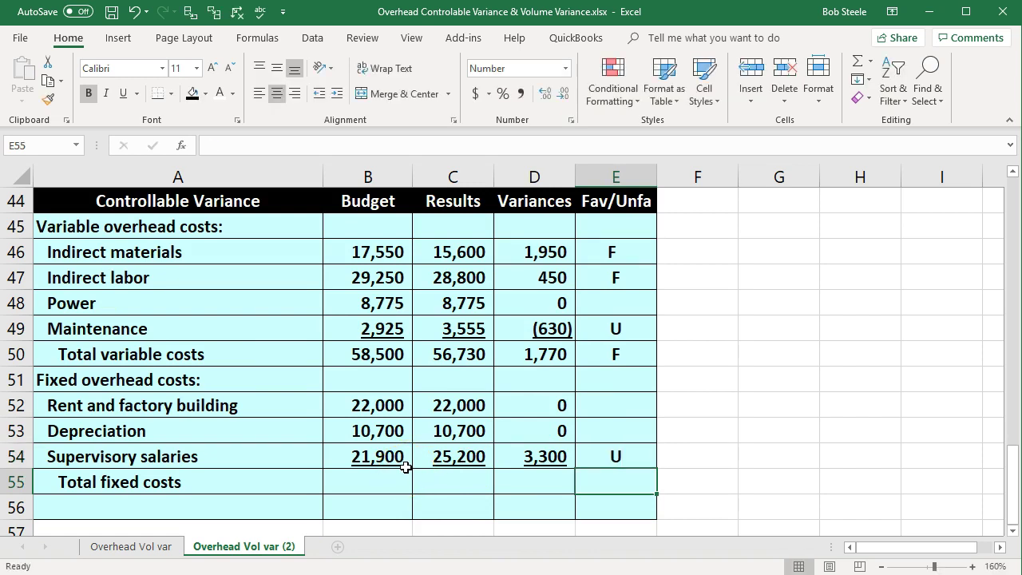
# Step: Total the fixed costs in B55 with =SUM(B52:B54) and fill the formula across to D55
pyautogui.click(383, 479)
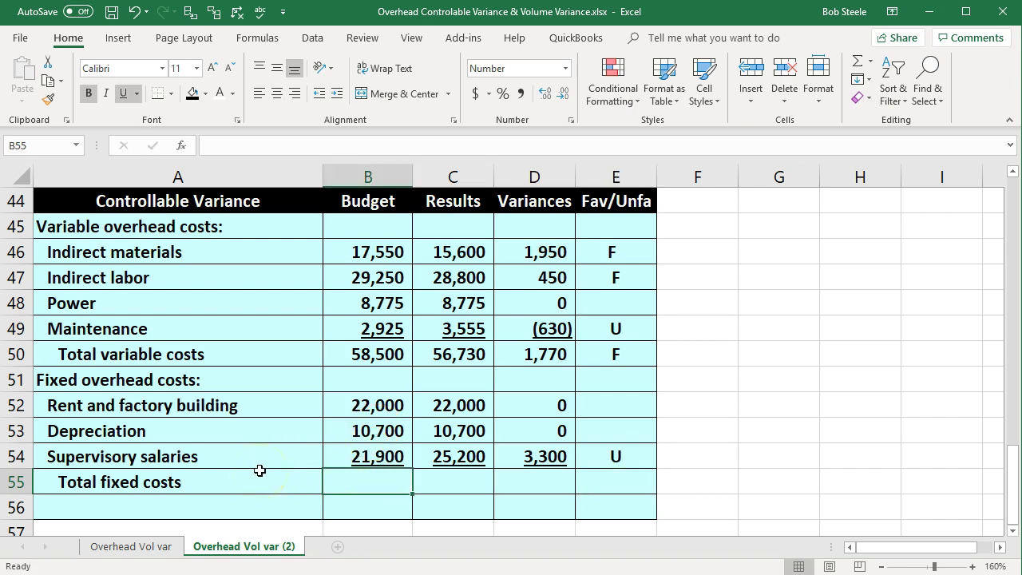
pyautogui.write('=sum(')
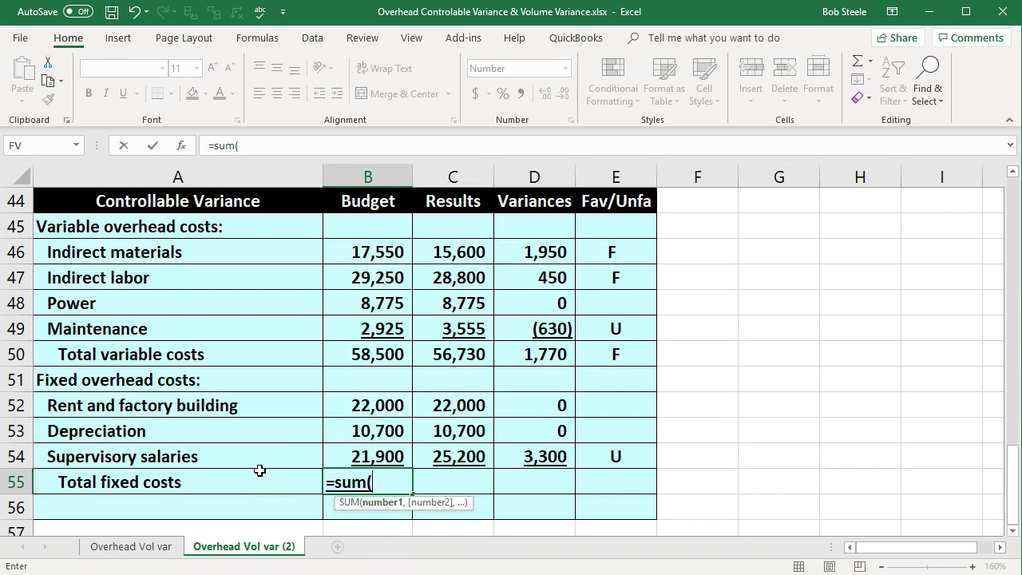
pyautogui.moveTo(359, 404); pyautogui.dragTo(358, 453)
pyautogui.press('Return')
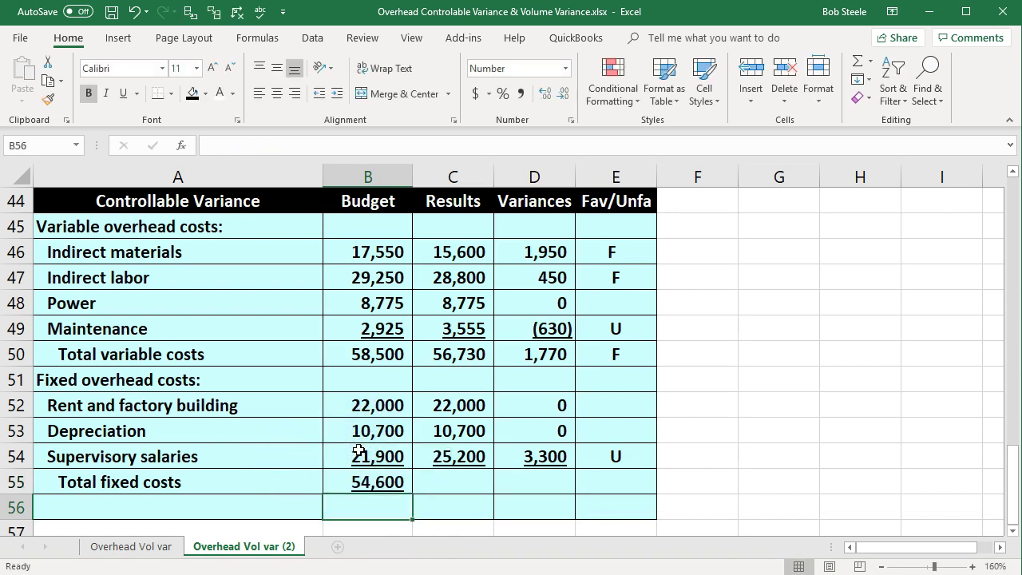
pyautogui.click(400, 484)
pyautogui.moveTo(413, 494); pyautogui.dragTo(542, 490)
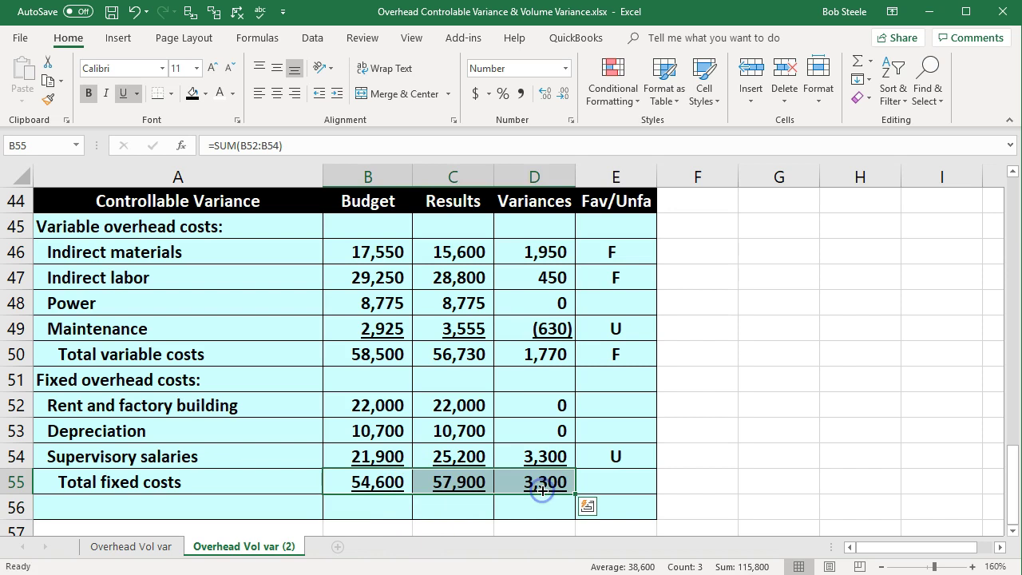
# Step: Mark the total fixed costs variance as unfavorable with "U" in E55
pyautogui.click(639, 478)
pyautogui.write('U')
pyautogui.press('Return')
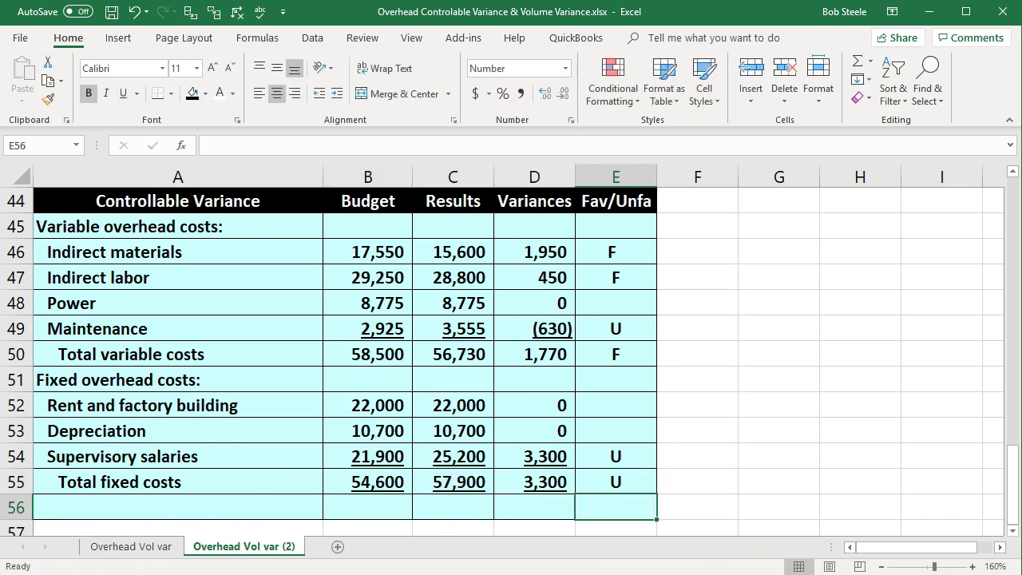
# Step: Clear the fixed cost variance formulas from D52:D54
pyautogui.click(537, 354)
pyautogui.click(545, 405)
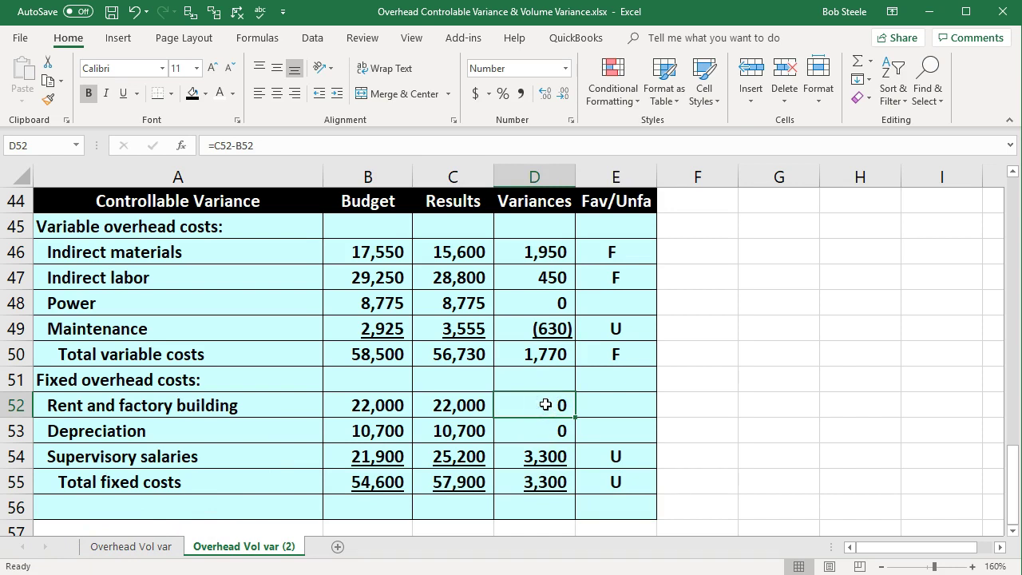
pyautogui.moveTo(545, 405); pyautogui.dragTo(551, 450)
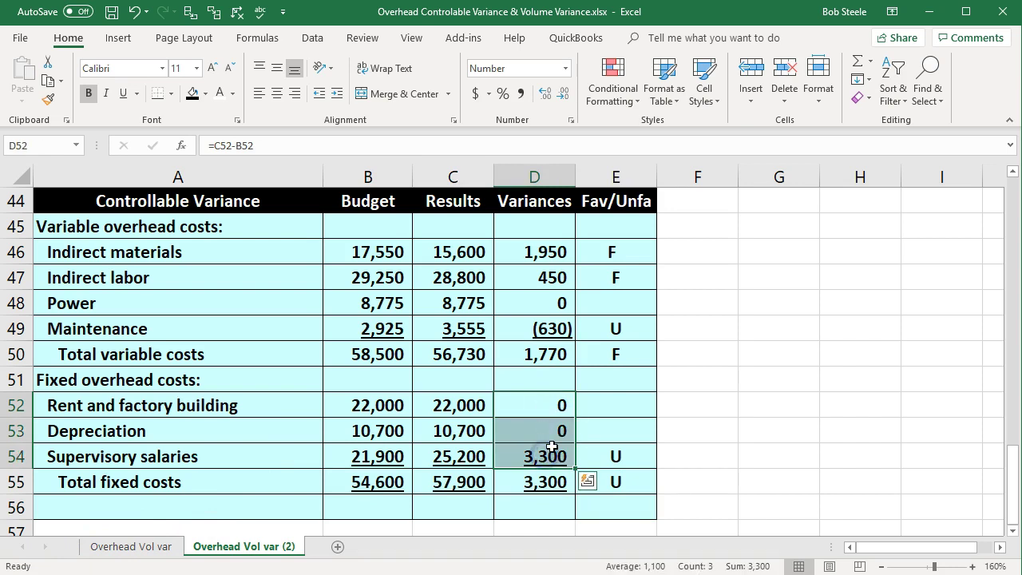
pyautogui.press('Delete')
# Step: Calculate the rent variance in D52 as flexible budget minus actual results with =B52-C52
pyautogui.click(538, 405)
pyautogui.write('=')
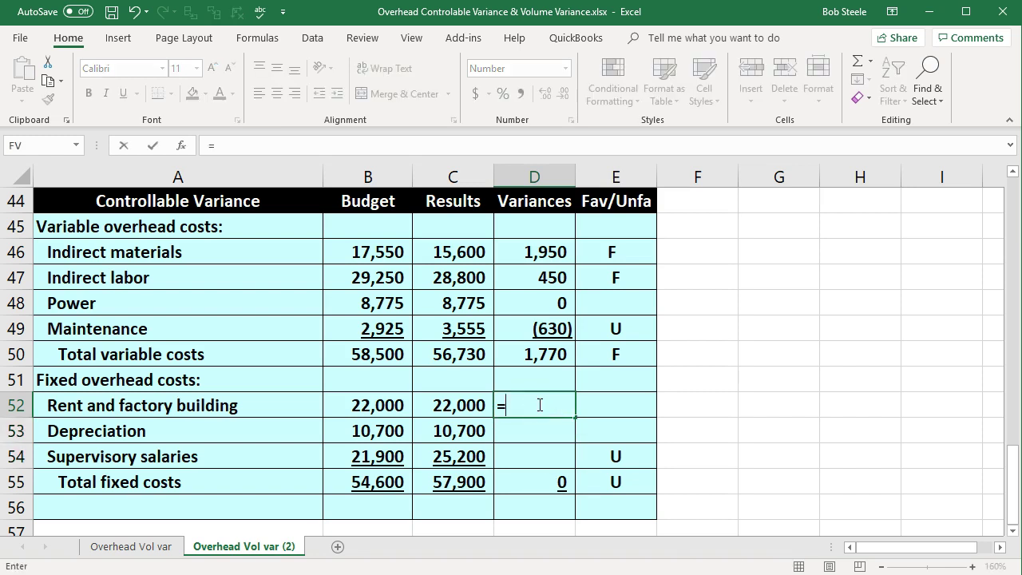
pyautogui.click(382, 399)
pyautogui.scroll(1, 382, 397)
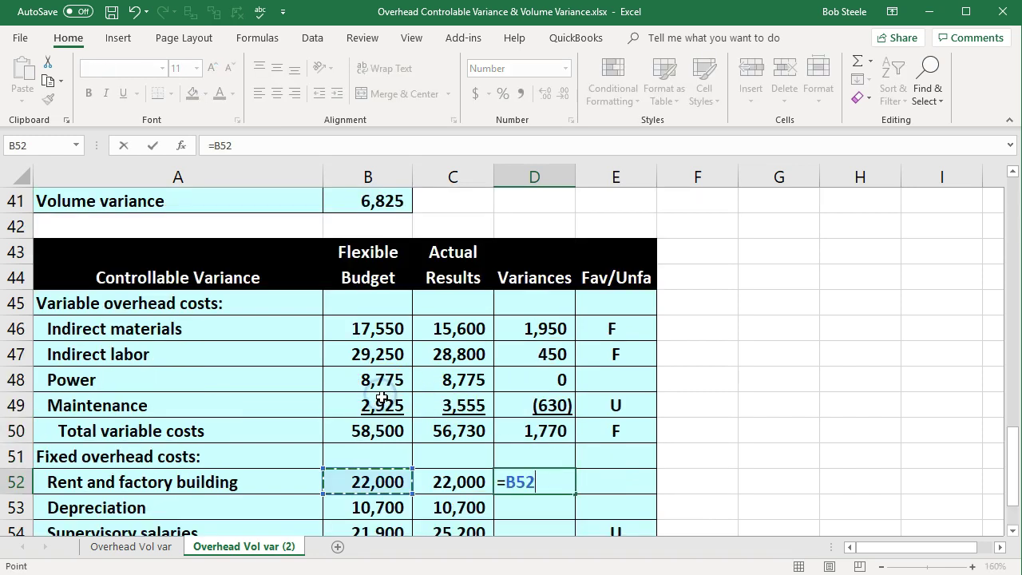
pyautogui.write('-')
pyautogui.scroll(1, 382, 393)
pyautogui.scroll(-1, 415, 447)
pyautogui.click(451, 483)
pyautogui.scroll(-1, 607, 435)
pyautogui.press('Return')
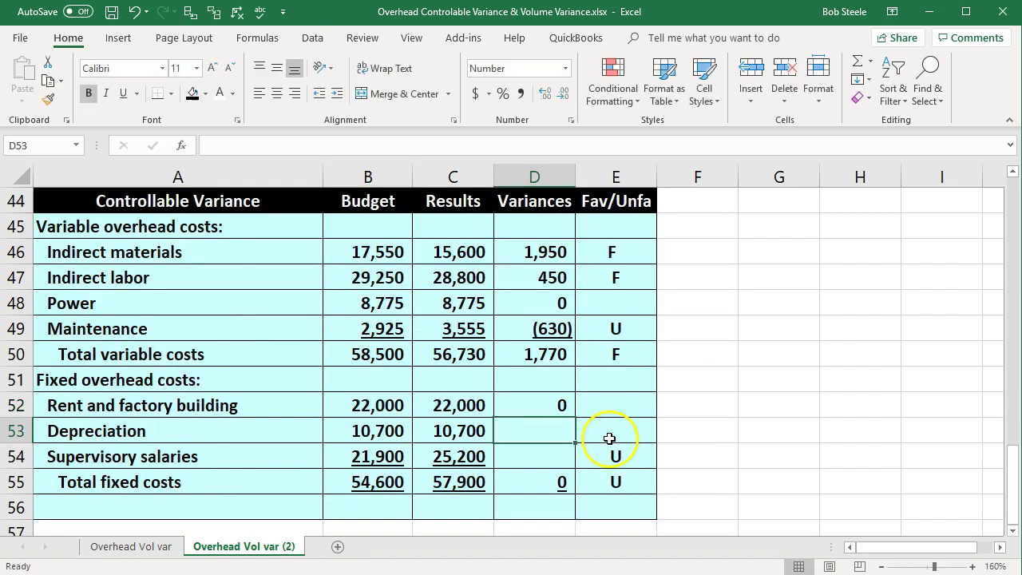
# Step: Fill the rent variance formula from D52 down to D54 and underline the variances in D52:D54
pyautogui.click(569, 407)
pyautogui.moveTo(576, 420); pyautogui.dragTo(571, 459)
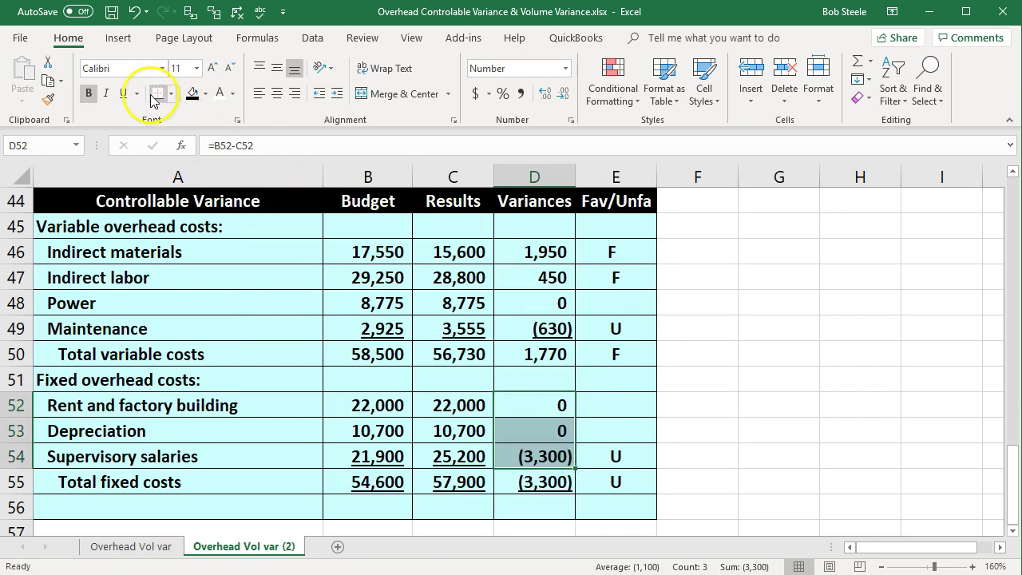
pyautogui.click(123, 94)
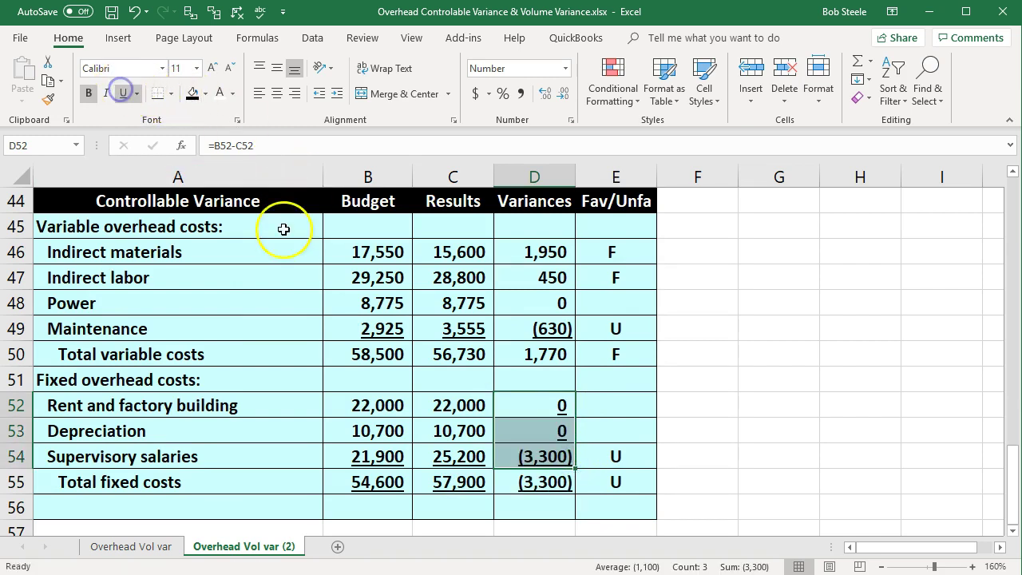
pyautogui.click(691, 418)
pyautogui.click(549, 456)
pyautogui.click(551, 329)
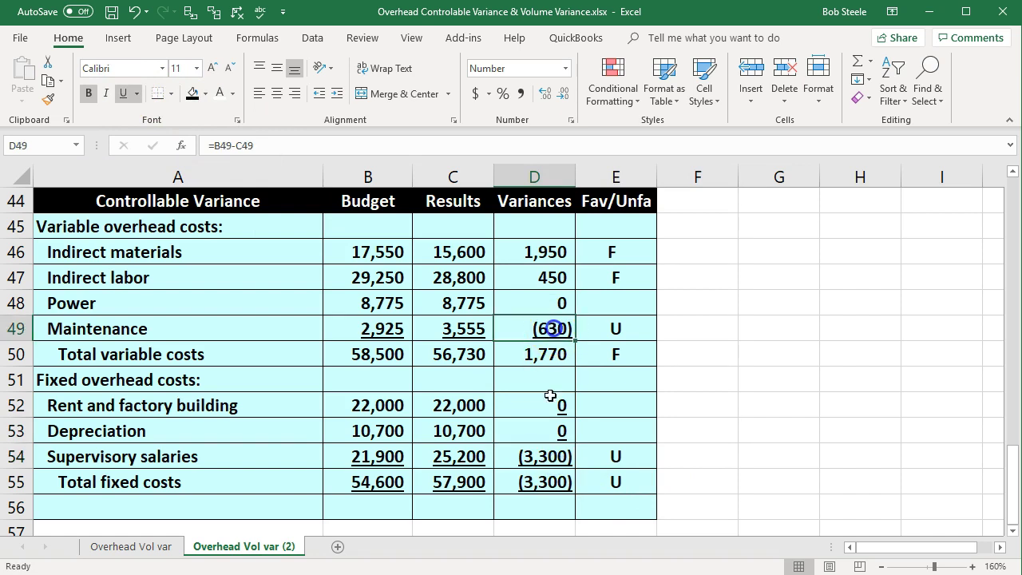
pyautogui.click(551, 453)
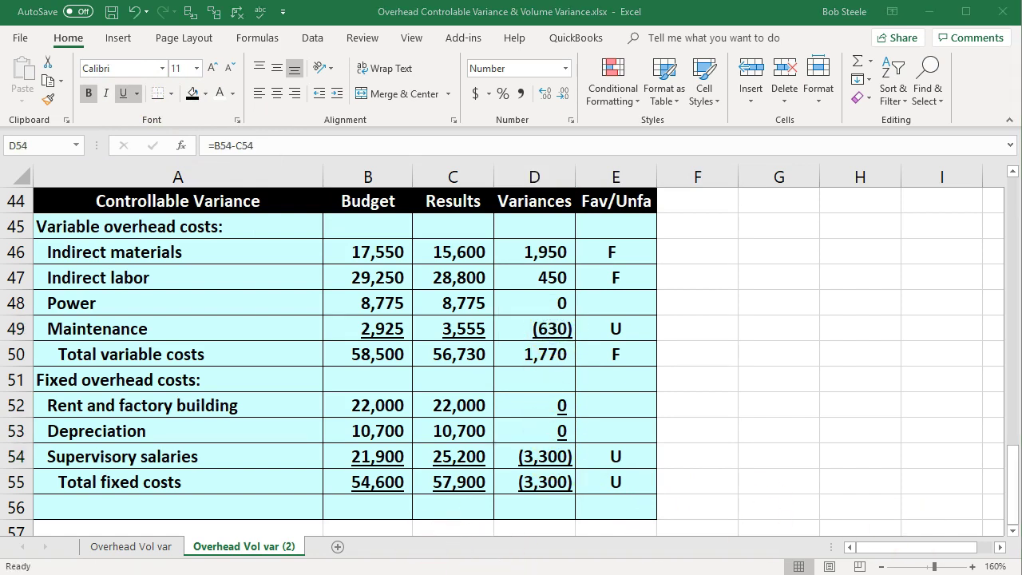
# Step: Paste the label "Total overhead costs" into A56 below the total fixed costs row
pyautogui.click(120, 504)
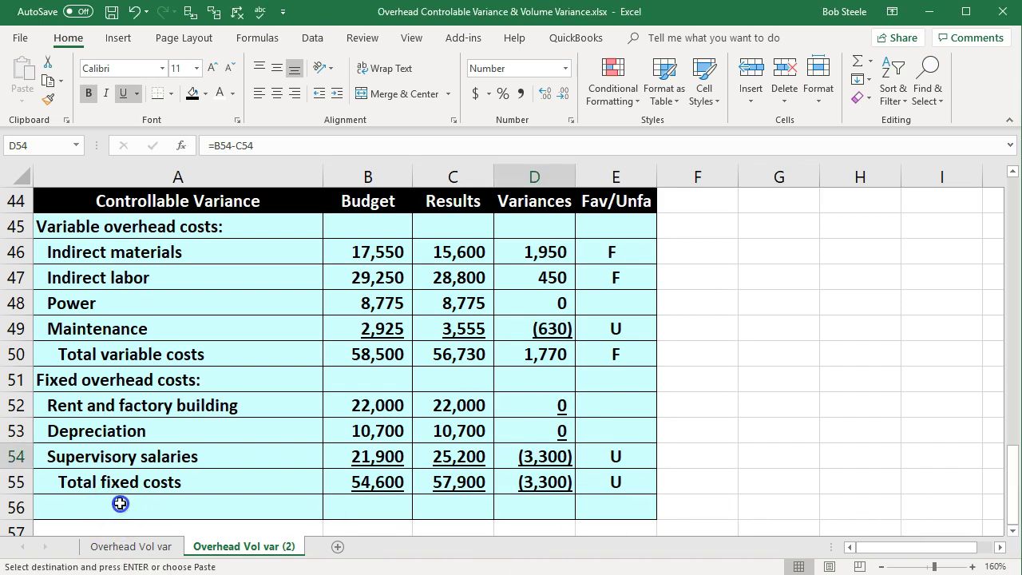
pyautogui.click(120, 505)
pyautogui.hotkey('ctrl', 'v')
# Step: Calculate the flexible budget's total overhead costs in B56 as variable plus fixed totals with =B50+B55
pyautogui.click(388, 507)
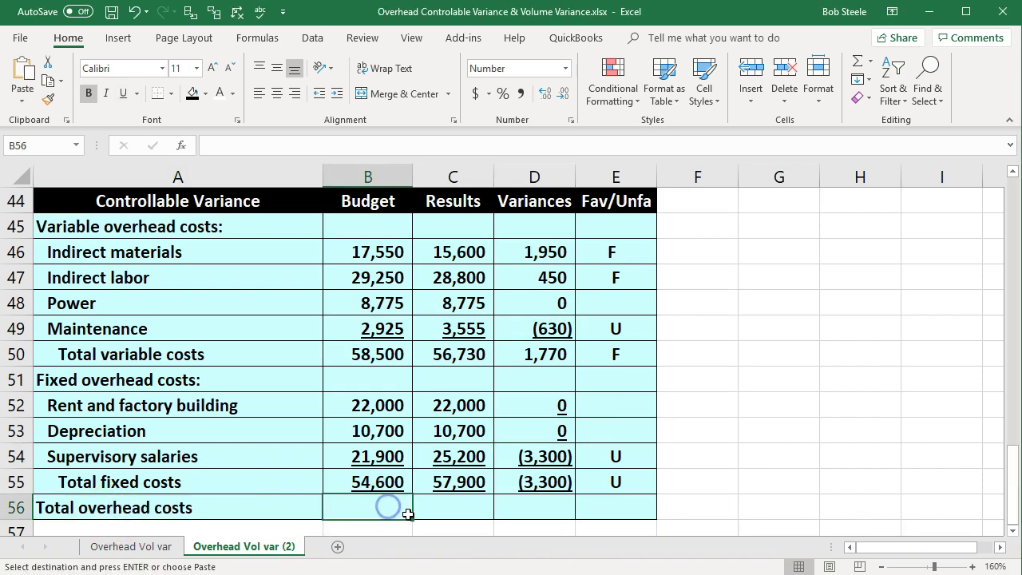
pyautogui.write('=')
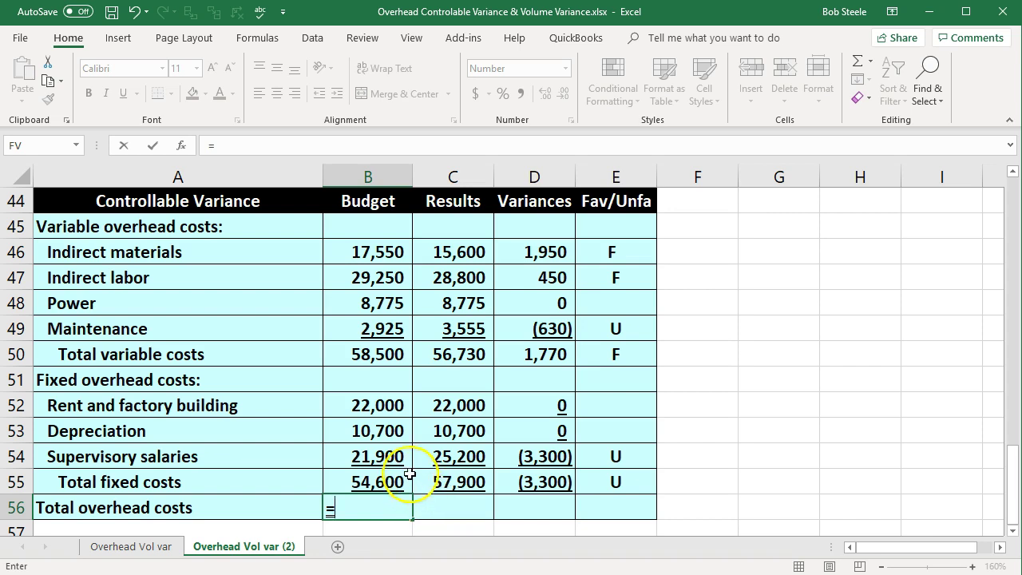
pyautogui.click(369, 354)
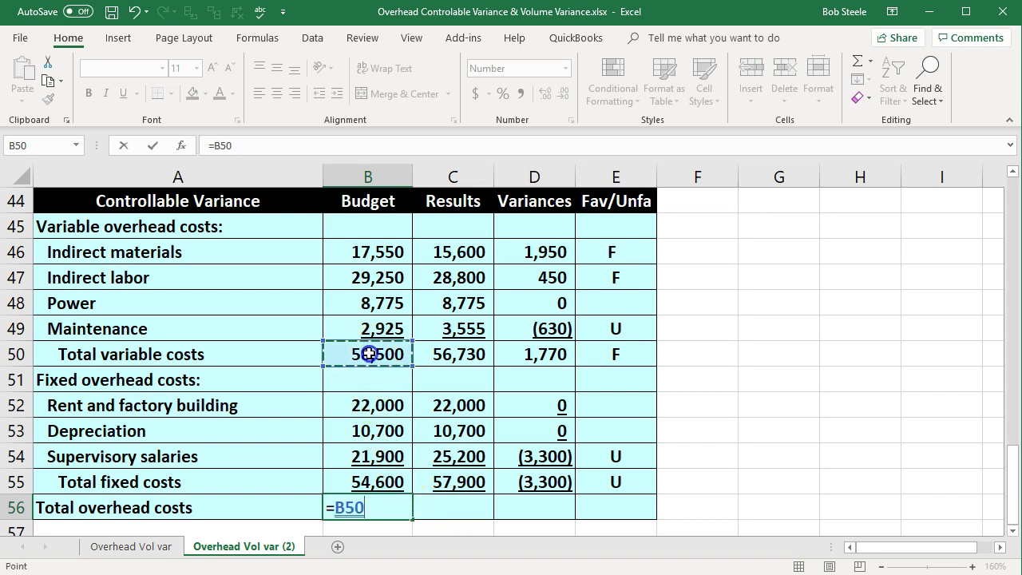
pyautogui.write('+')
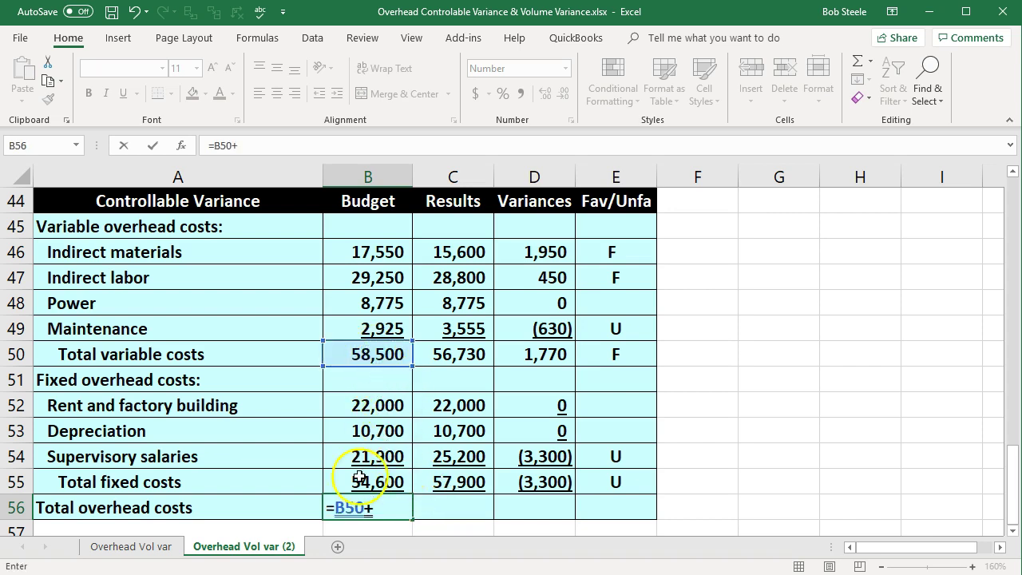
pyautogui.click(363, 482)
pyautogui.press('Return')
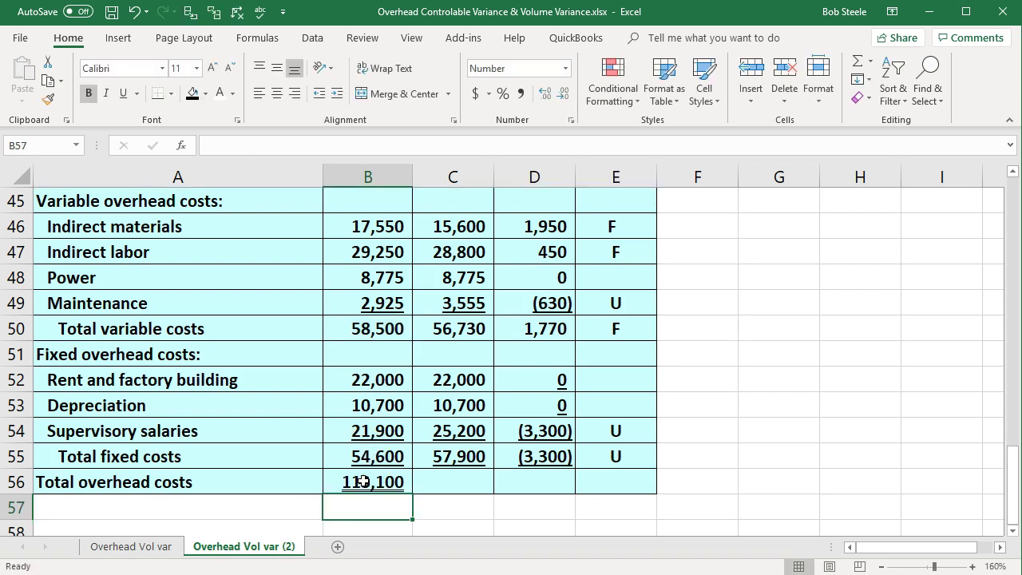
# Step: Fill the total overhead costs formula across to D56 and mark the total variance as unfavorable with "U" in E56
pyautogui.click(393, 485)
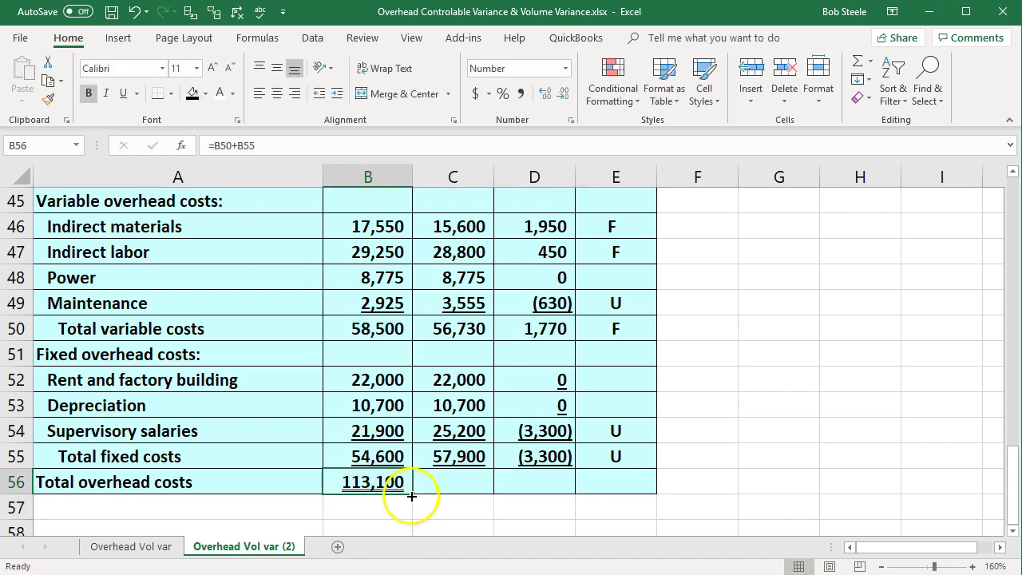
pyautogui.moveTo(432, 494); pyautogui.dragTo(550, 495)
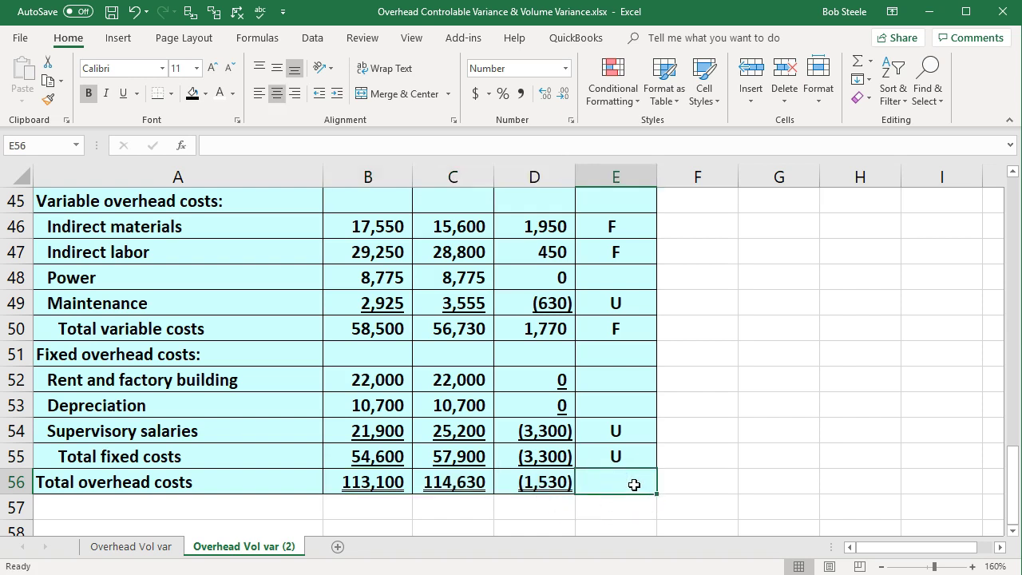
pyautogui.write('U')
pyautogui.press('Return')
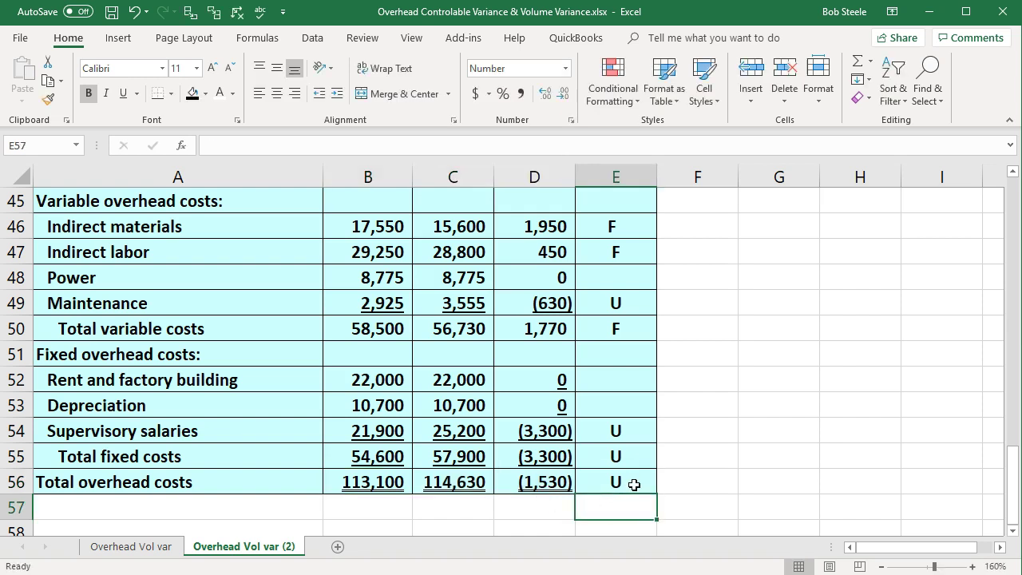